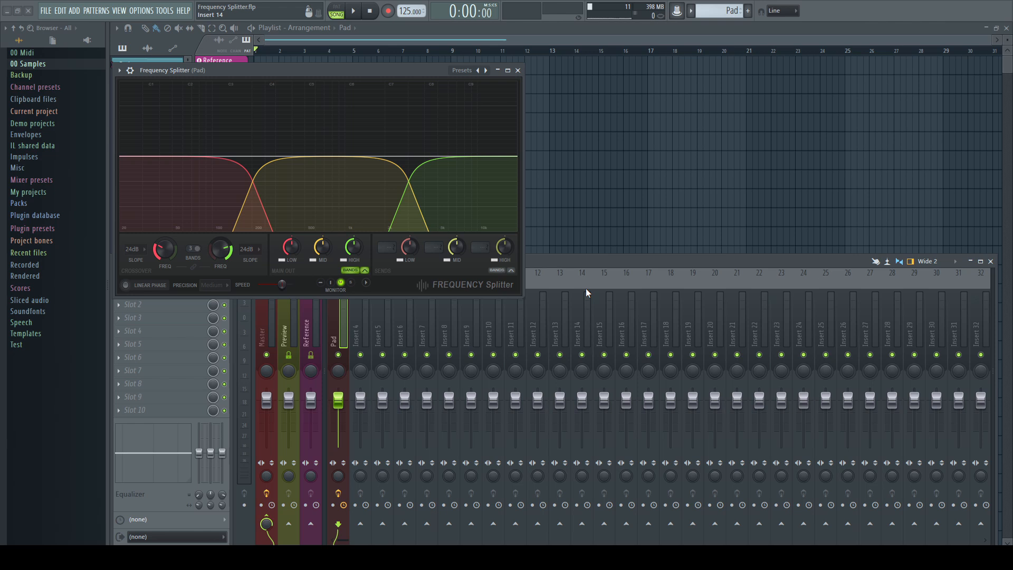
# - Enlarge the Frequency Splitter window, and switch its crossover to two bands and back to three
pyautogui.moveTo(523, 293); pyautogui.dragTo(629, 416)
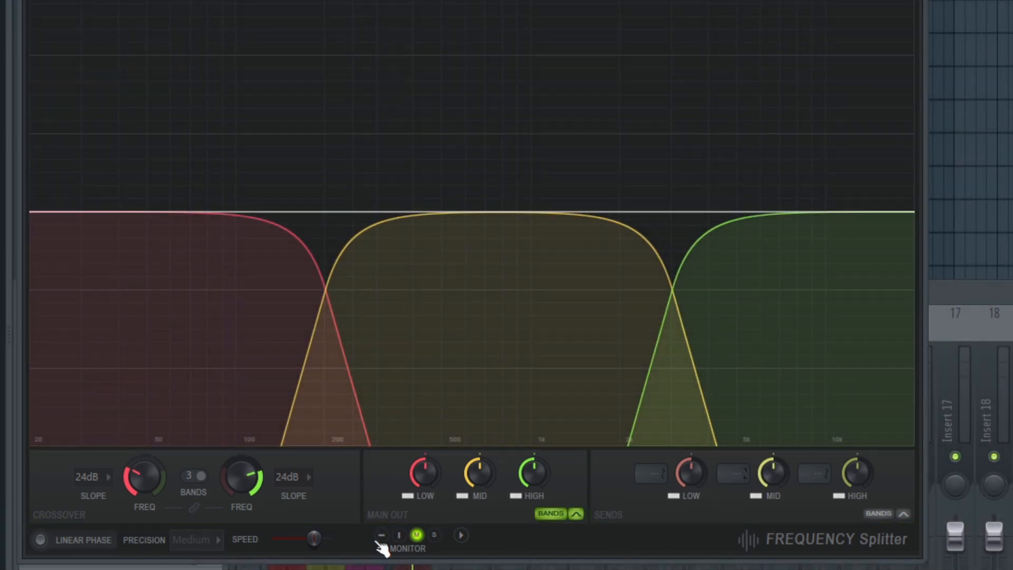
pyautogui.click(194, 477)
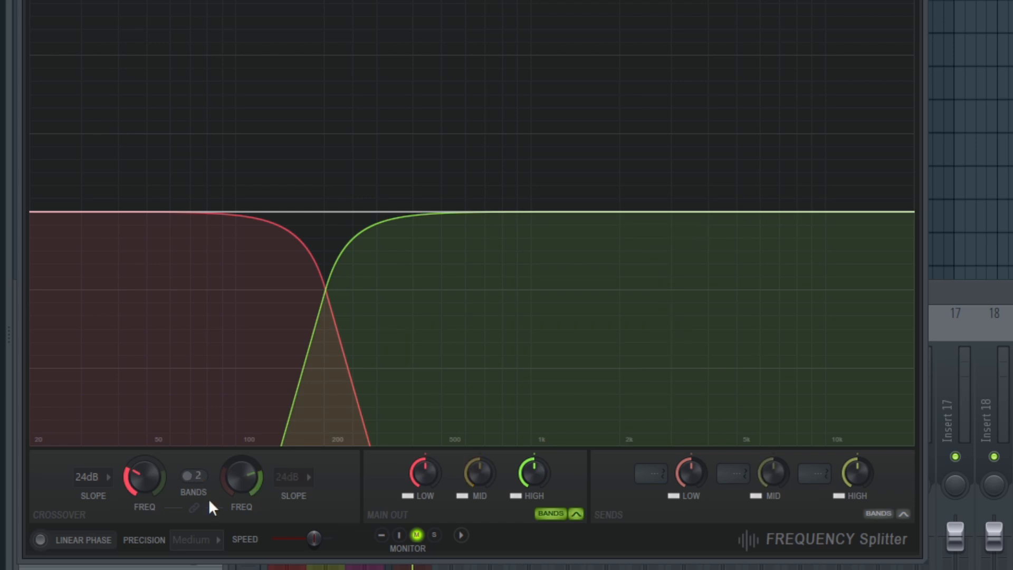
pyautogui.click(197, 478)
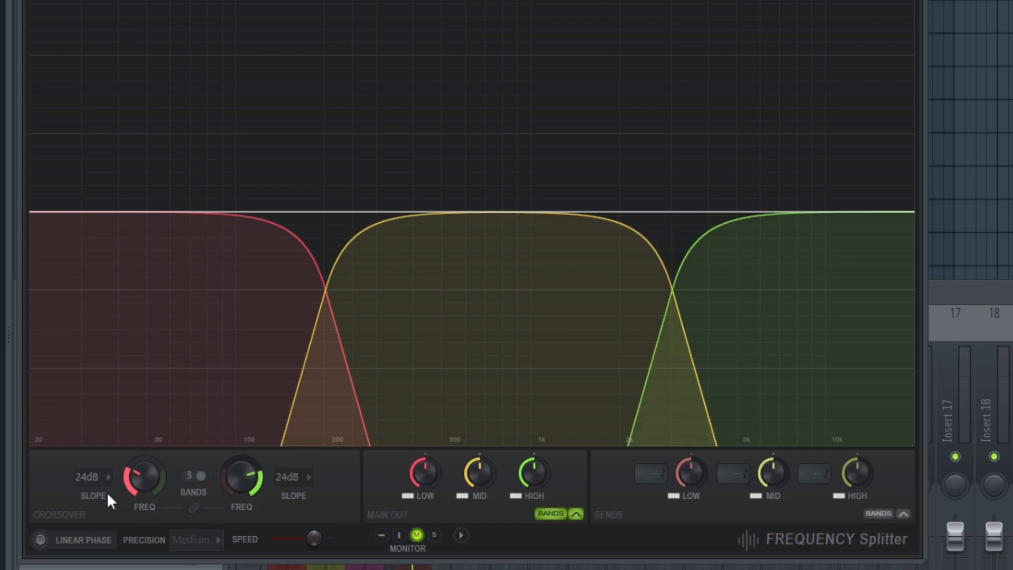
# - Set both the low/mid and mid/high crossover slopes to 6 dB
pyautogui.click(98, 477)
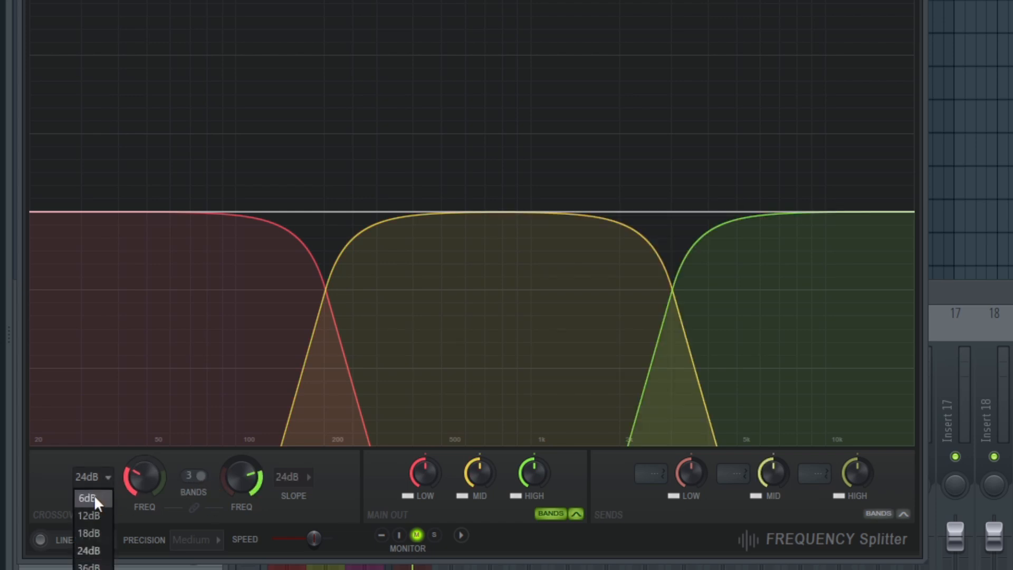
pyautogui.click(94, 495)
pyautogui.click(300, 478)
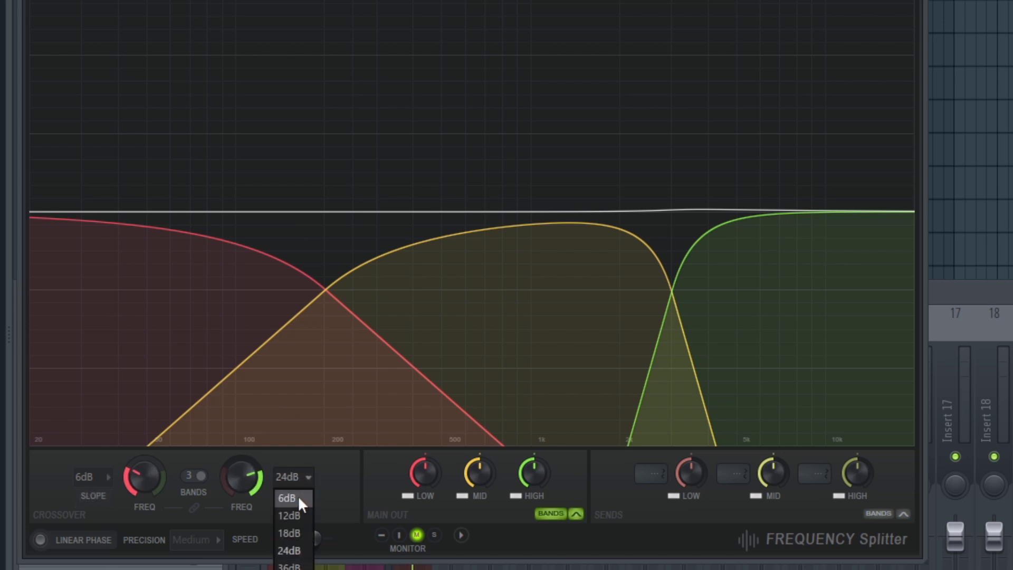
pyautogui.click(296, 497)
pyautogui.moveTo(145, 478)
pyautogui.mouseDown()
pyautogui.moveTo(146, 462)
pyautogui.moveTo(145, 477)
pyautogui.mouseUp()
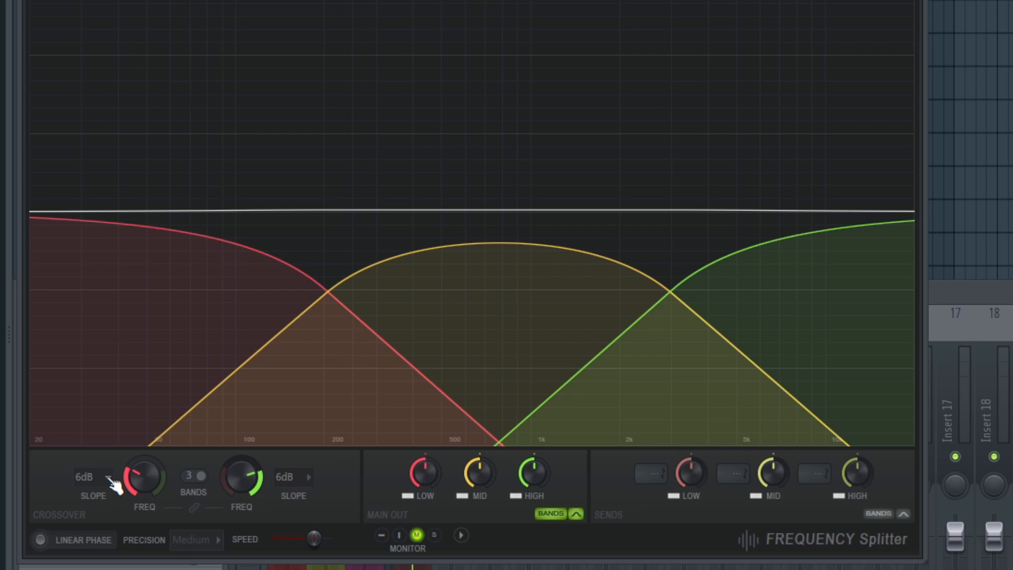
# - Change both the low/mid and mid/high crossover slopes to 96 dB
pyautogui.click(111, 479)
pyautogui.click(92, 564)
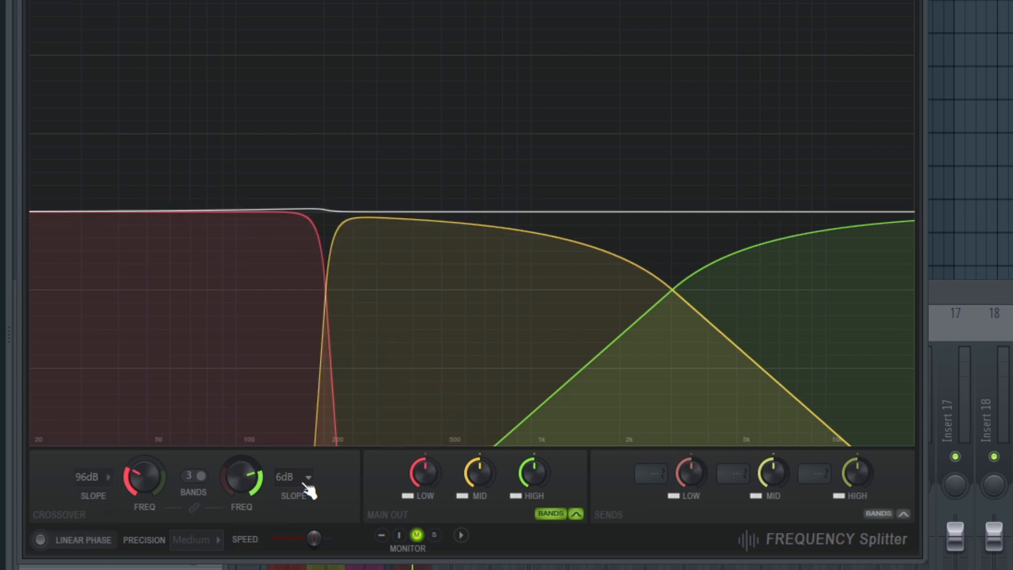
pyautogui.click(302, 491)
pyautogui.click(290, 563)
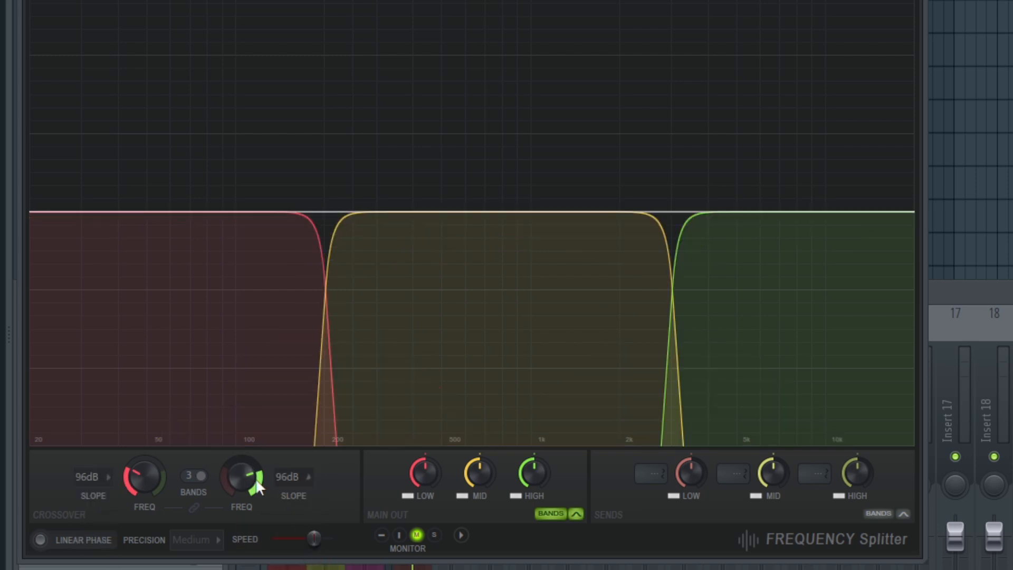
# - Return both the low/mid and mid/high crossover slopes to 24 dB
pyautogui.click(108, 478)
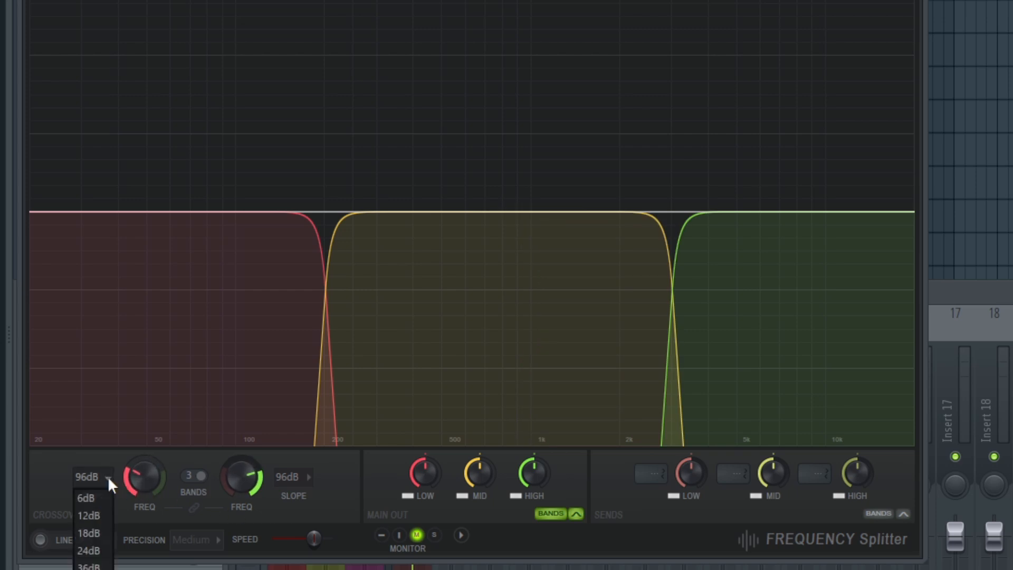
pyautogui.click(103, 553)
pyautogui.click(302, 478)
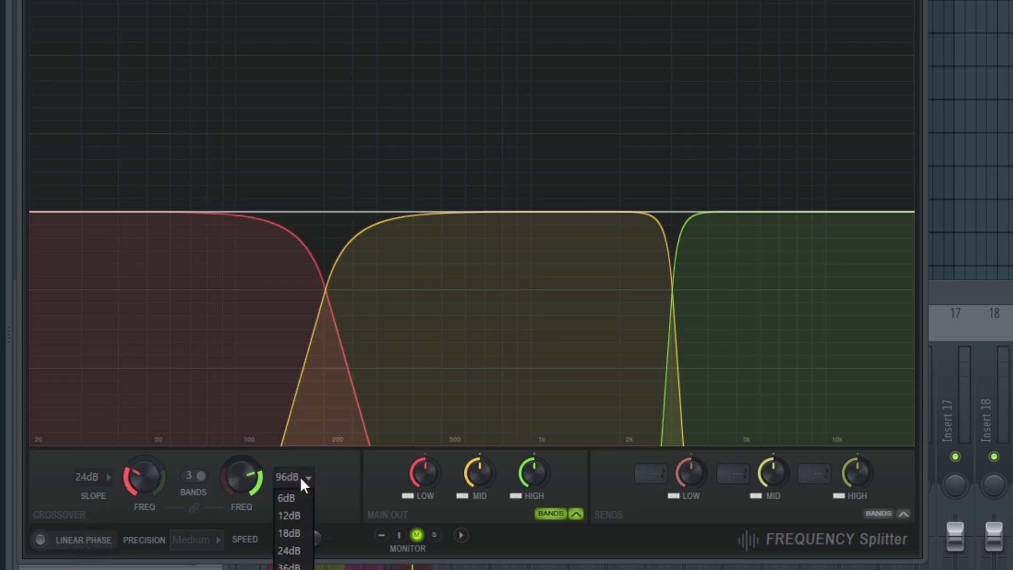
pyautogui.click(290, 550)
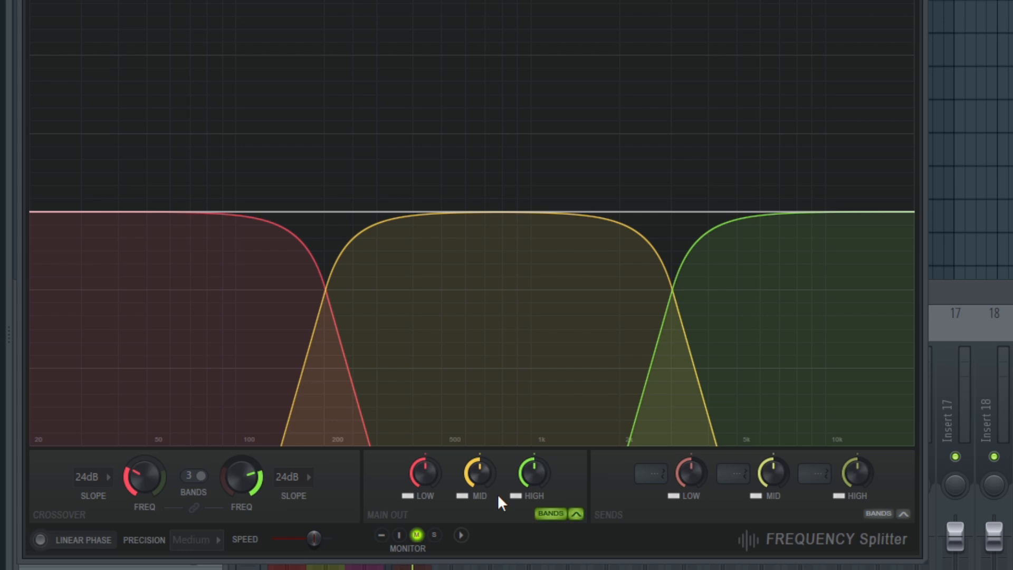
# - Switch to two bands and sweep the crossover frequency up to about 2 kHz and back down to about 260 Hz
pyautogui.click(194, 481)
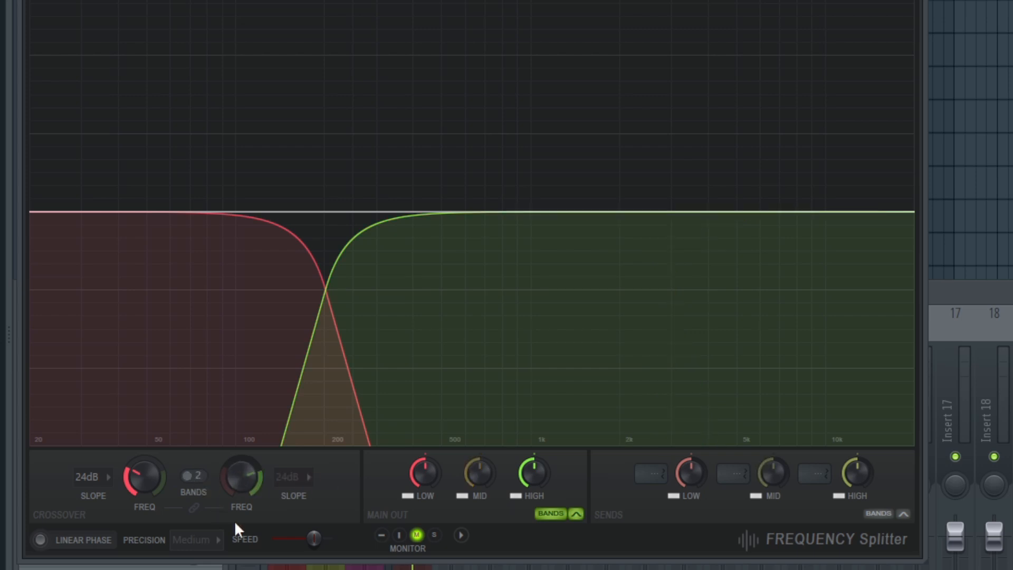
pyautogui.moveTo(140, 483); pyautogui.dragTo(145, 437)
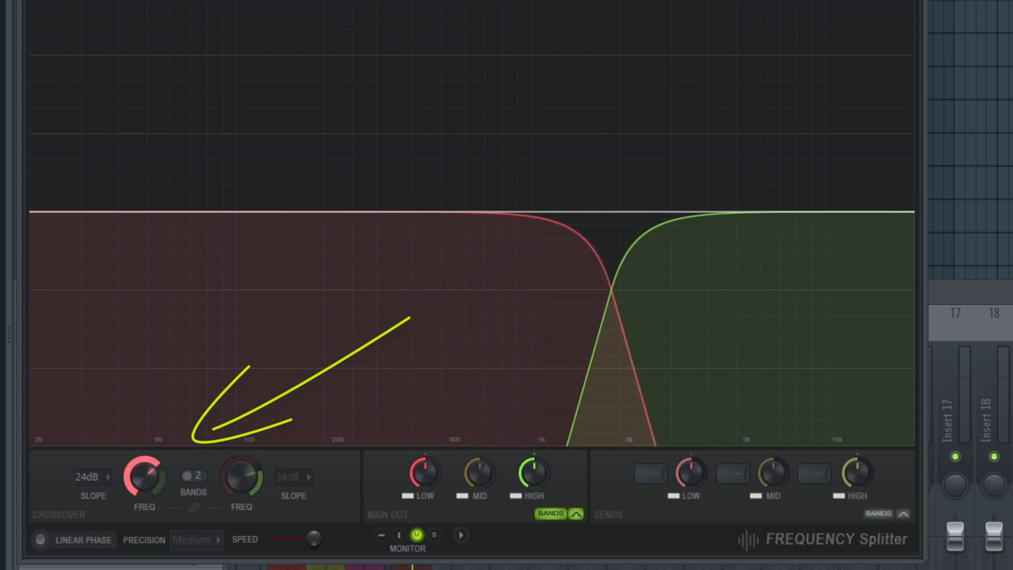
pyautogui.moveTo(147, 488); pyautogui.dragTo(147, 524)
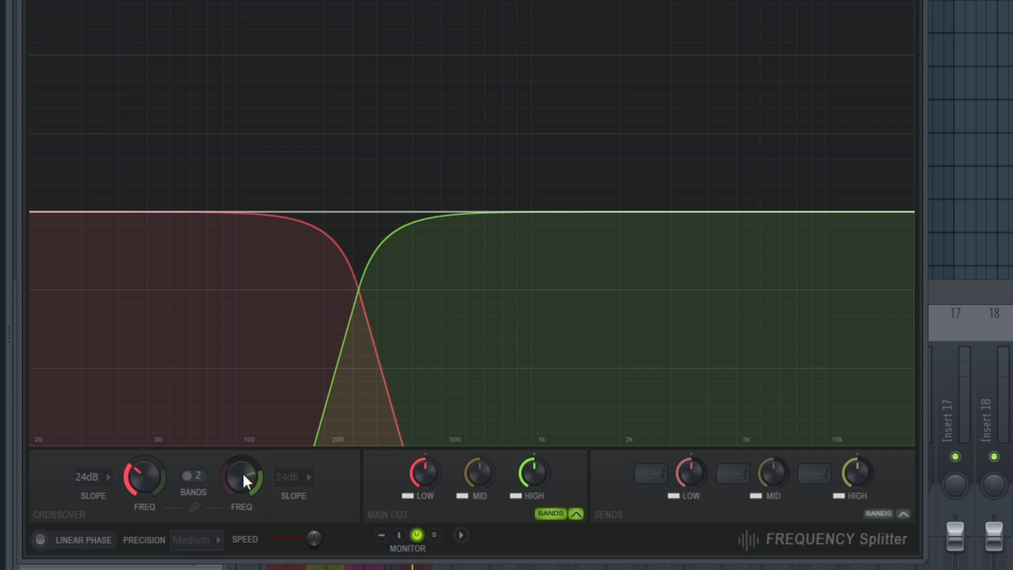
# - Try the second frequency control in two-band mode and set the active crossover to about 400 Hz
pyautogui.moveTo(243, 473); pyautogui.dragTo(243, 459)
pyautogui.moveTo(144, 479)
pyautogui.mouseDown()
pyautogui.moveTo(144, 488)
pyautogui.moveTo(144, 474)
pyautogui.mouseUp()
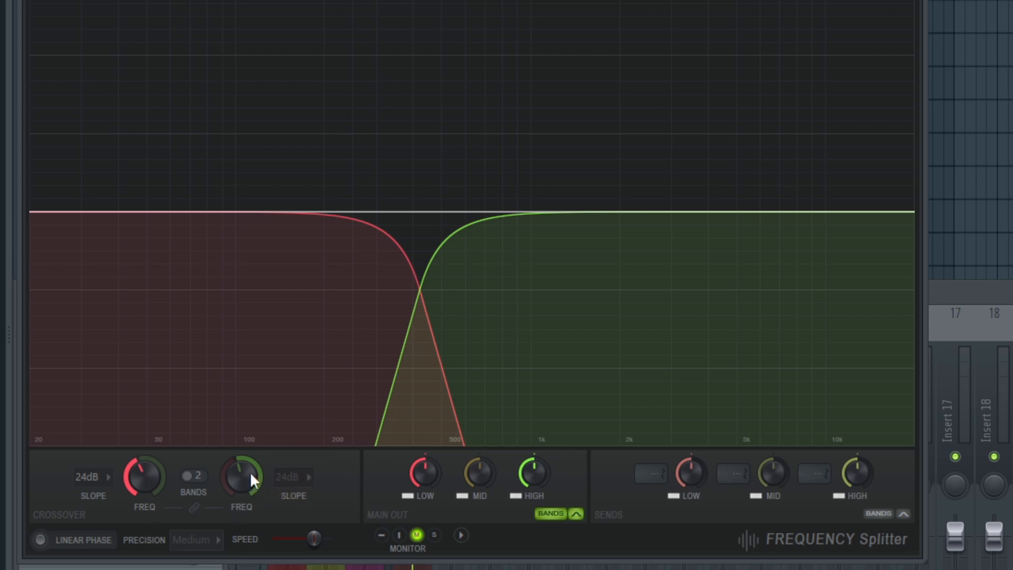
pyautogui.moveTo(250, 474); pyautogui.dragTo(261, 555)
pyautogui.moveTo(145, 476)
pyautogui.mouseDown()
pyautogui.moveTo(144, 515)
pyautogui.moveTo(144, 400)
pyautogui.moveTo(141, 476)
pyautogui.mouseUp()
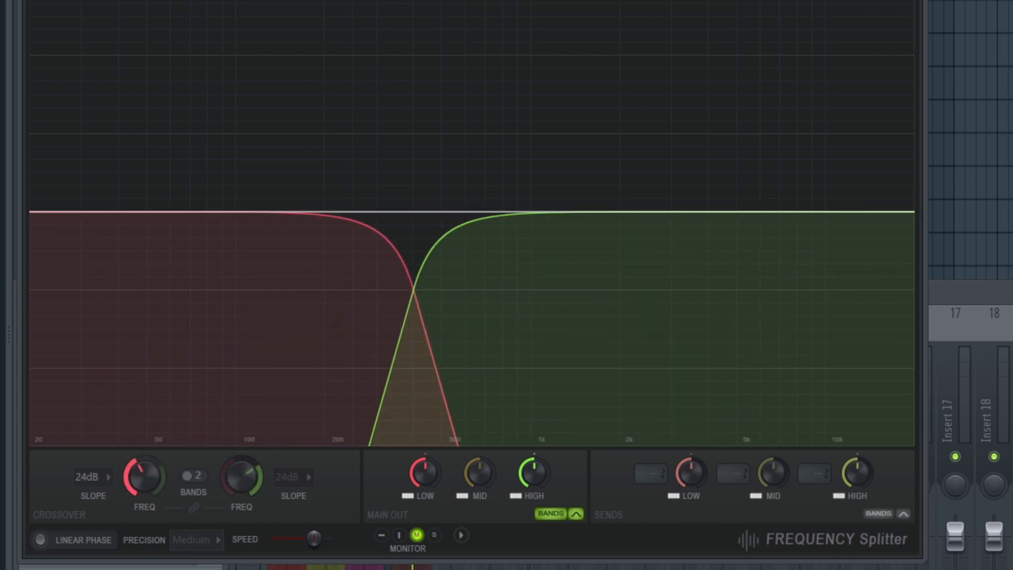
# - Link the two crossover frequencies and bring both crossovers slightly closer together in three-band mode
pyautogui.click(194, 508)
pyautogui.moveTo(141, 478)
pyautogui.mouseDown()
pyautogui.moveTo(141, 413)
pyautogui.moveTo(140, 522)
pyautogui.moveTo(141, 483)
pyautogui.mouseUp()
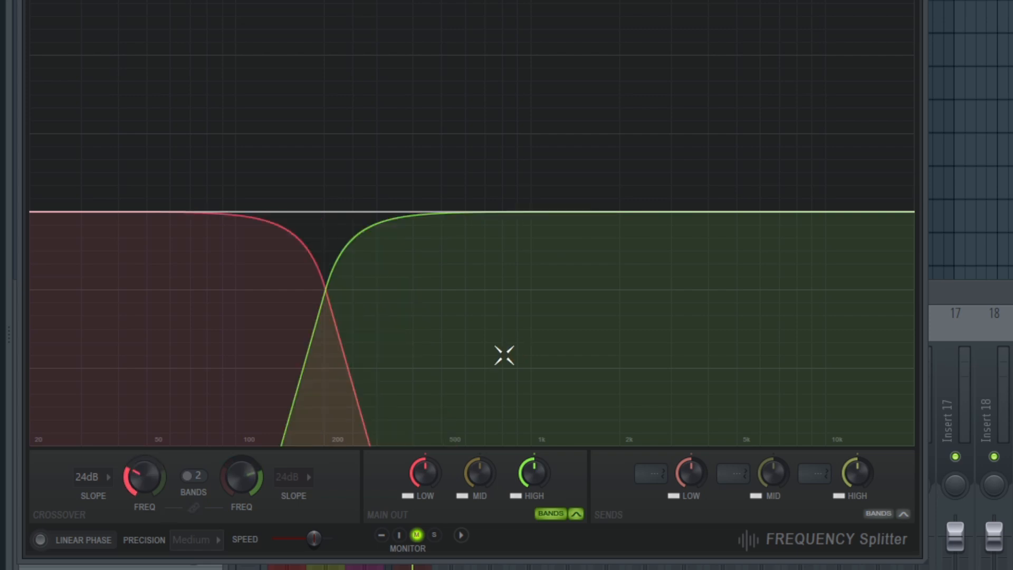
pyautogui.click(205, 478)
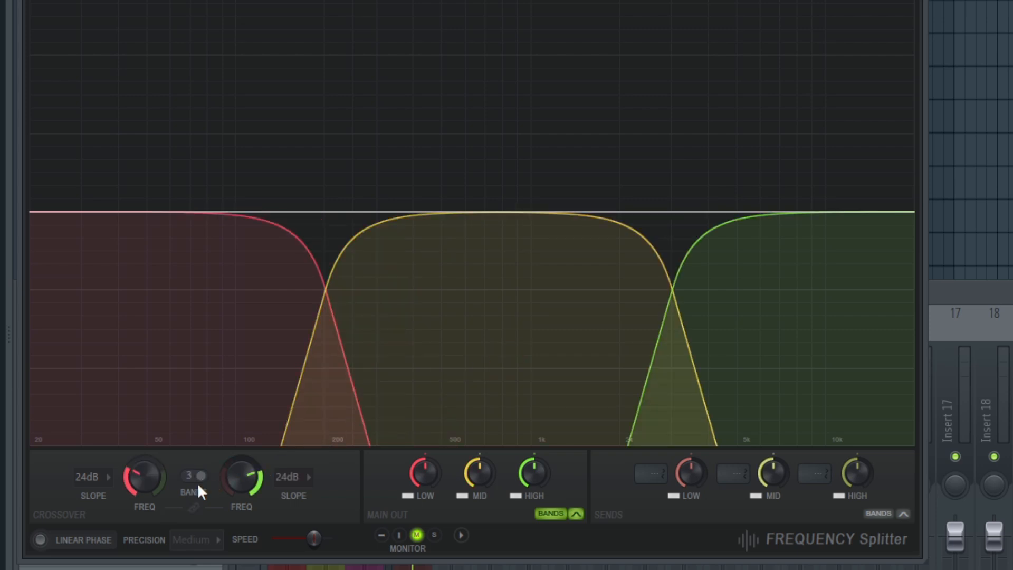
pyautogui.moveTo(146, 473); pyautogui.dragTo(146, 496)
pyautogui.moveTo(234, 477)
pyautogui.mouseDown()
pyautogui.moveTo(235, 491)
pyautogui.moveTo(235, 482)
pyautogui.mouseUp()
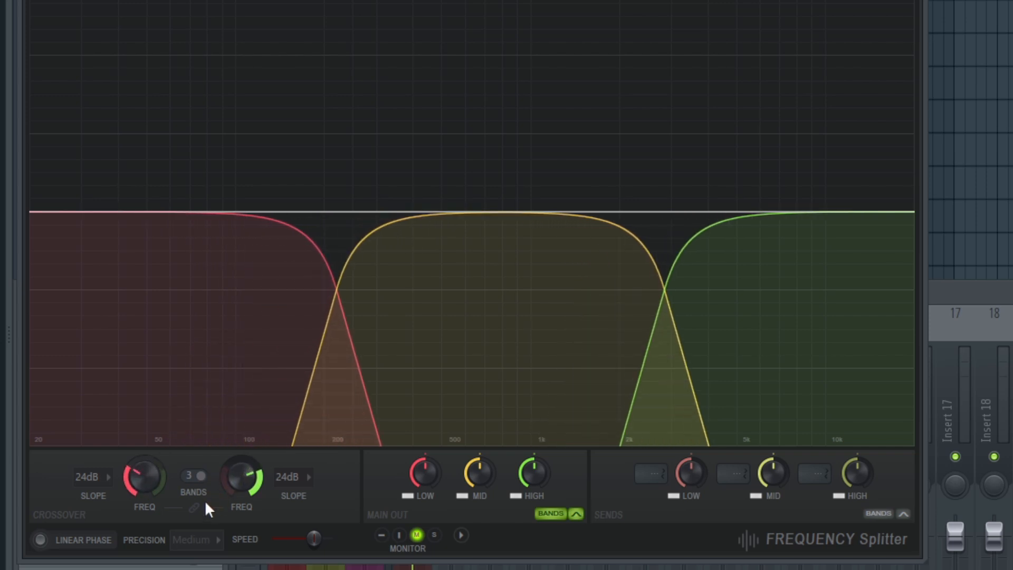
pyautogui.moveTo(153, 494)
pyautogui.mouseDown()
pyautogui.moveTo(154, 483)
pyautogui.moveTo(153, 508)
pyautogui.moveTo(153, 494)
pyautogui.mouseUp()
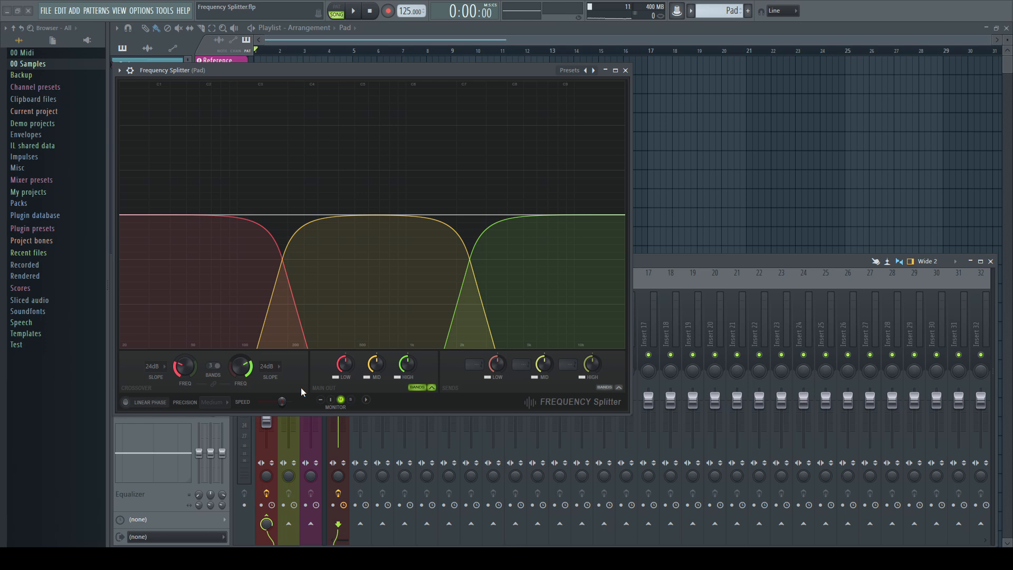
# - Start song playback, and cut the low band's main output to -9.8 dB and reset it to its default
pyautogui.press('space')
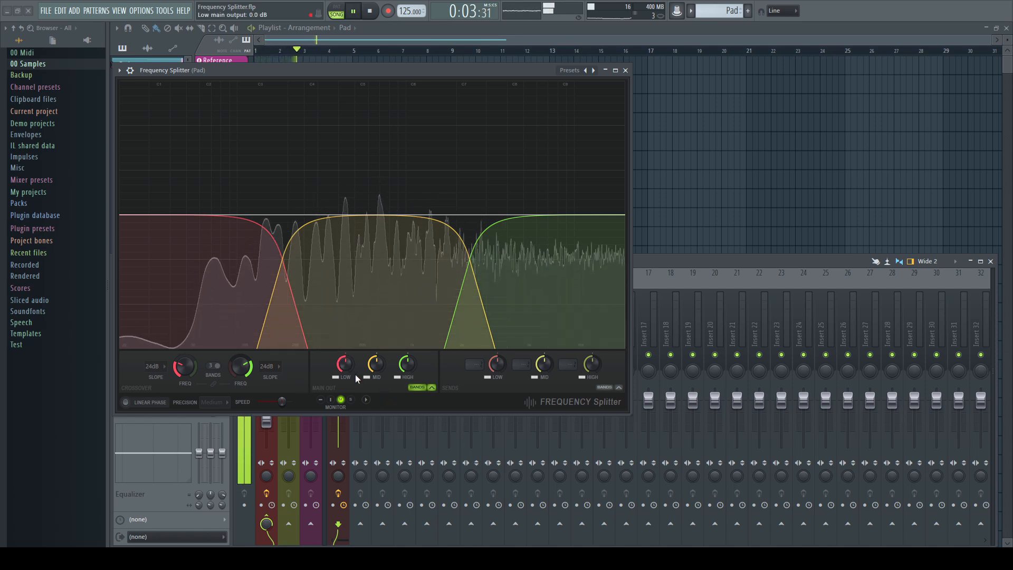
pyautogui.moveTo(345, 364); pyautogui.dragTo(345, 391)
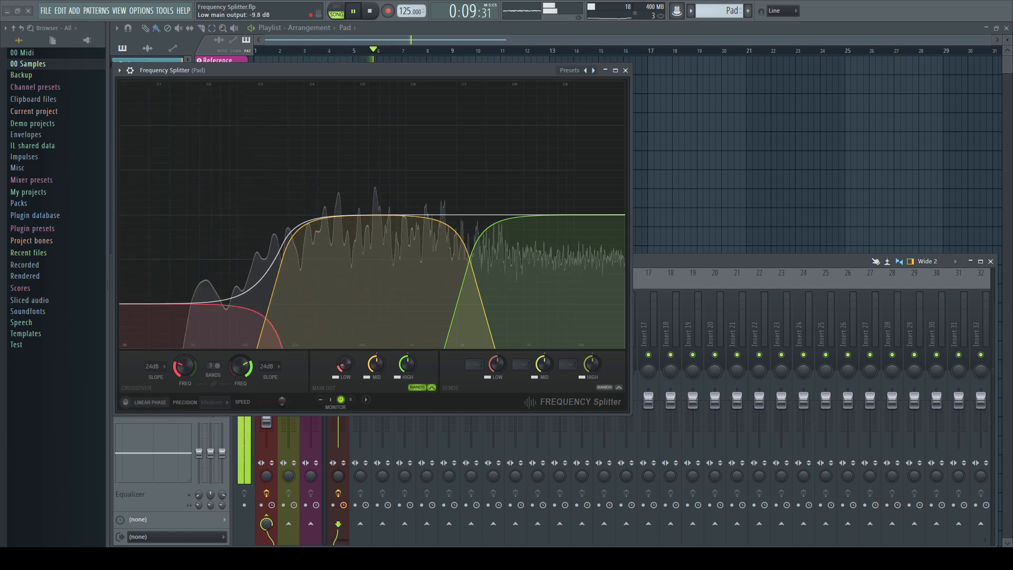
pyautogui.rightClick(348, 371)
pyautogui.click(364, 374)
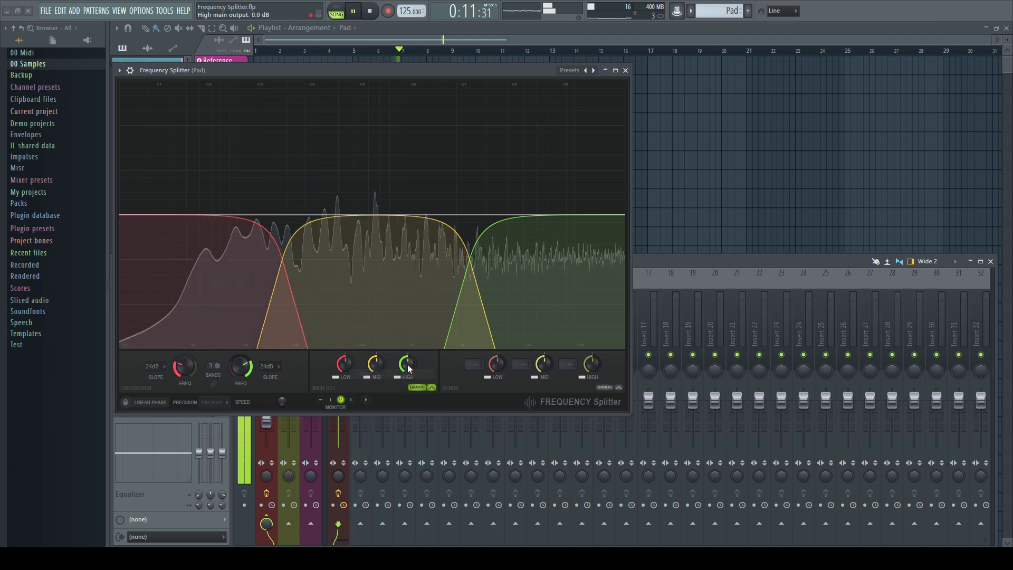
# - Lower the high band's main output and the mid band's to -2.8 dB, resetting each to 0.0 dB
pyautogui.moveTo(407, 364)
pyautogui.mouseDown()
pyautogui.moveTo(407, 337)
pyautogui.moveTo(407, 371)
pyautogui.mouseUp()
pyautogui.rightClick(404, 363)
pyautogui.click(413, 372)
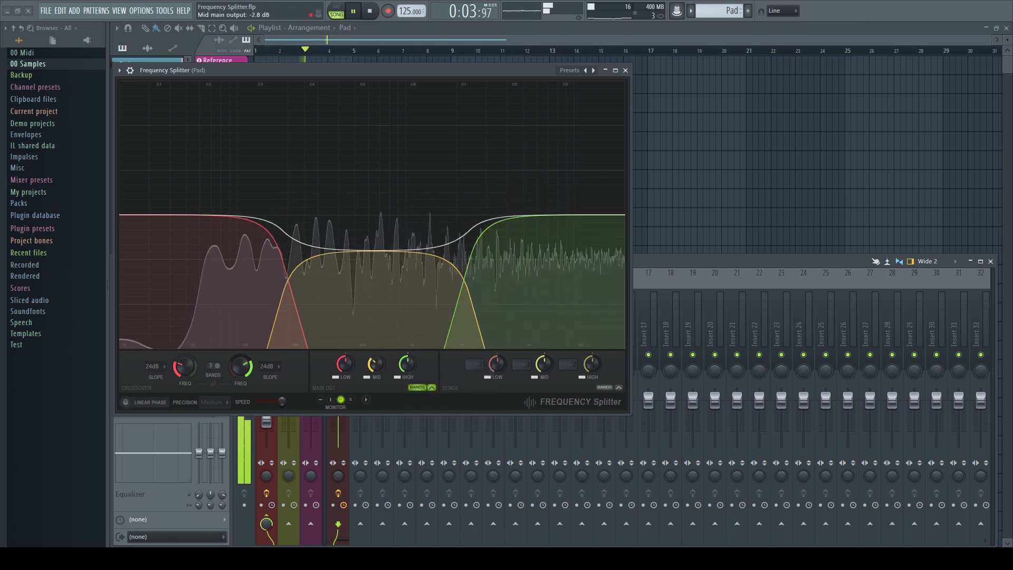
pyautogui.moveTo(376, 364); pyautogui.dragTo(376, 363)
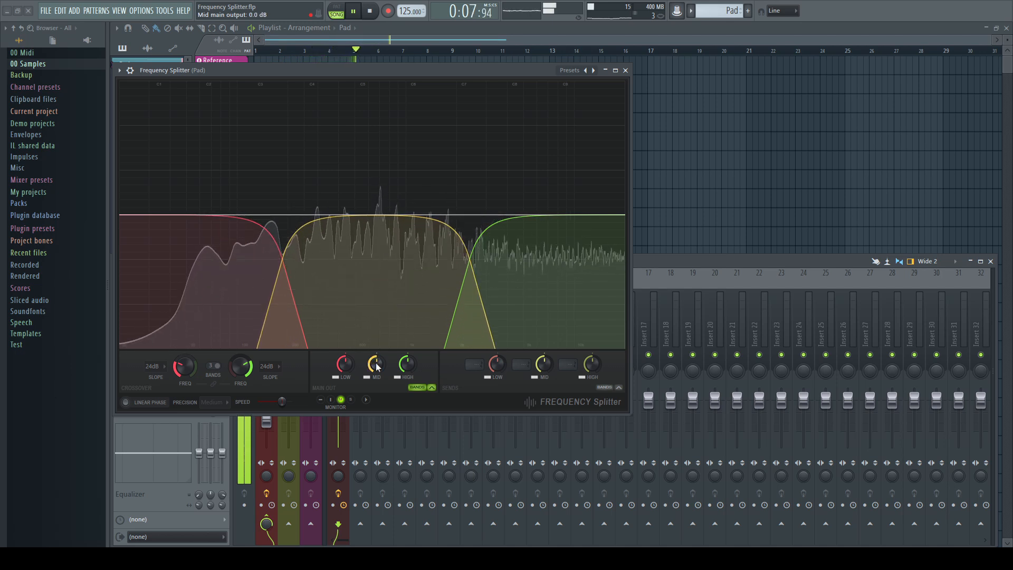
# - Set both crossover slopes to 6 dB while the song plays
pyautogui.click(155, 367)
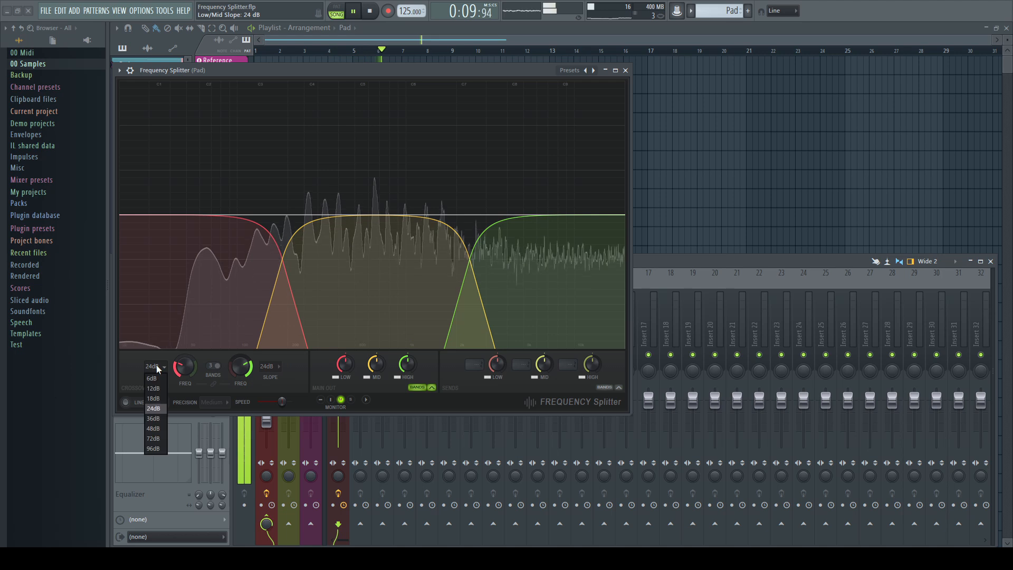
pyautogui.click(156, 373)
pyautogui.click(275, 368)
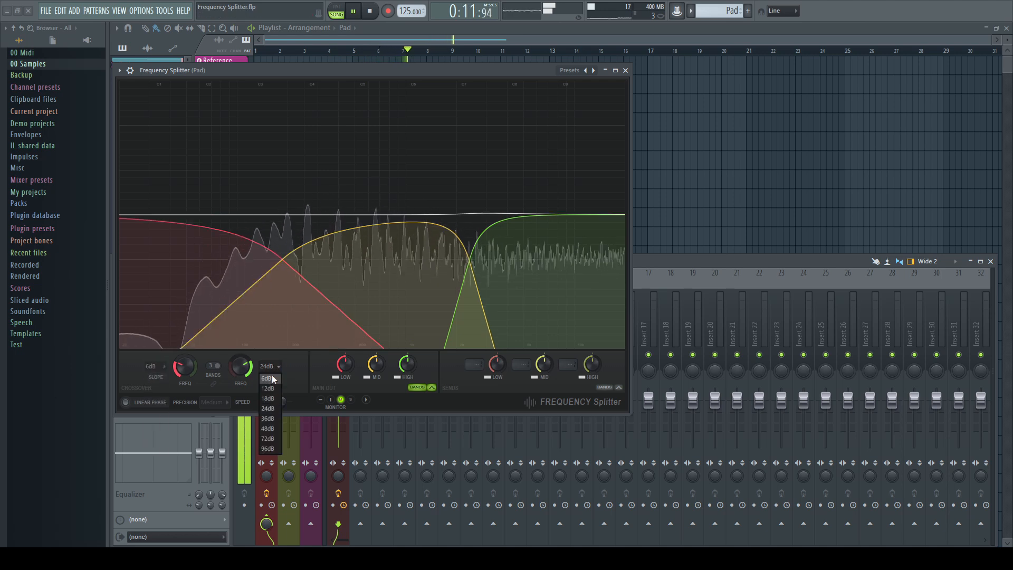
pyautogui.click(273, 379)
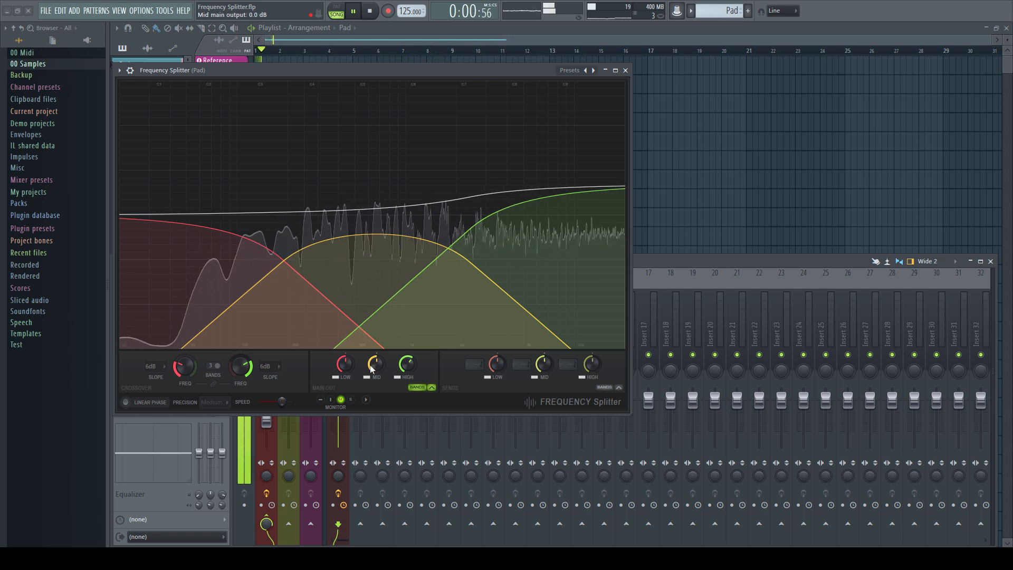
# - Boost the high band's main output and the low band's to 8.1 dB, and lower the mid band's to -1.3 dB
pyautogui.scroll(10, 349, 368)
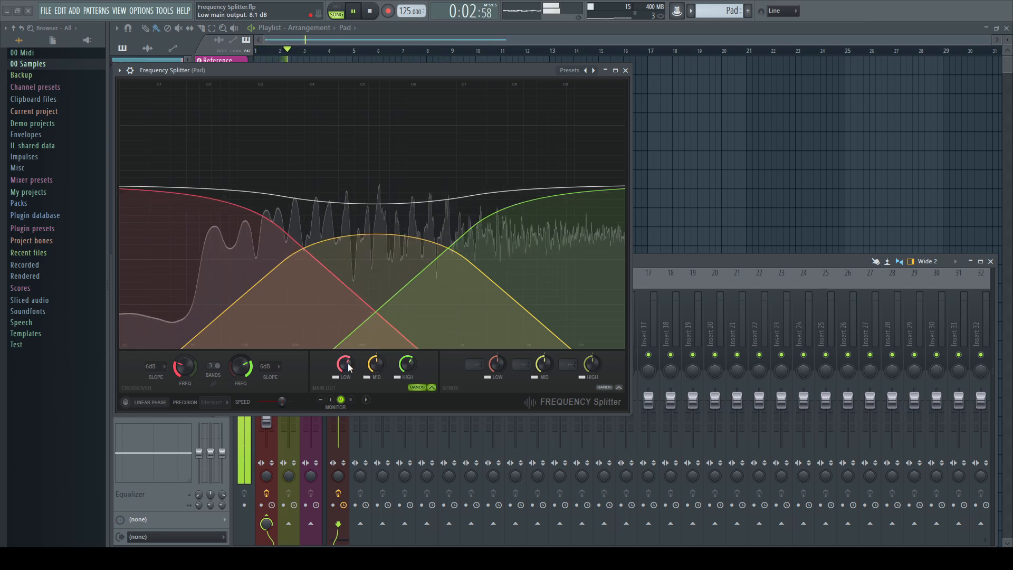
pyautogui.moveTo(378, 368); pyautogui.dragTo(379, 376)
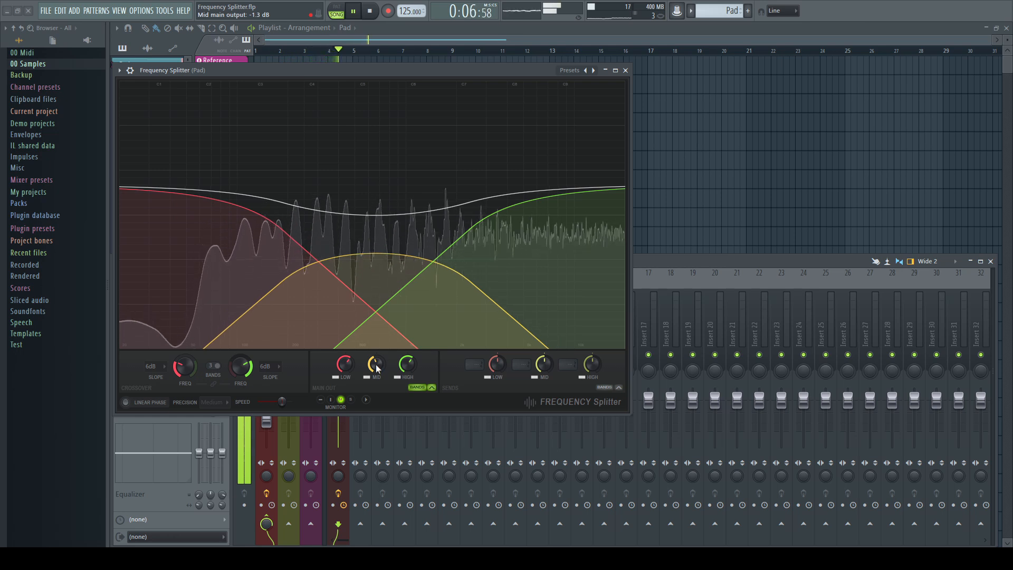
# - Switch the mid/high crossover slope to 48 dB and back to 6 dB
pyautogui.click(278, 367)
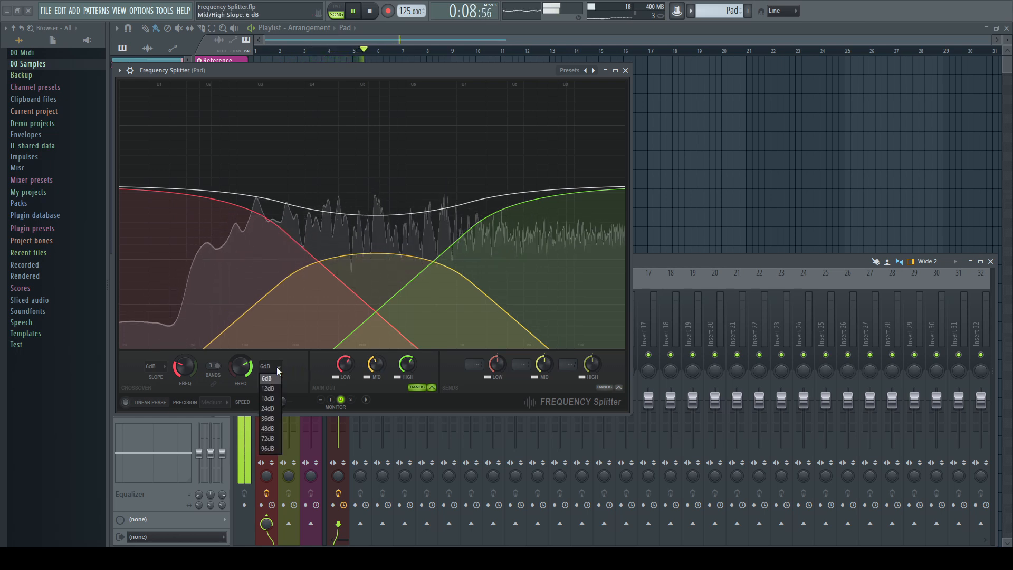
pyautogui.click(268, 428)
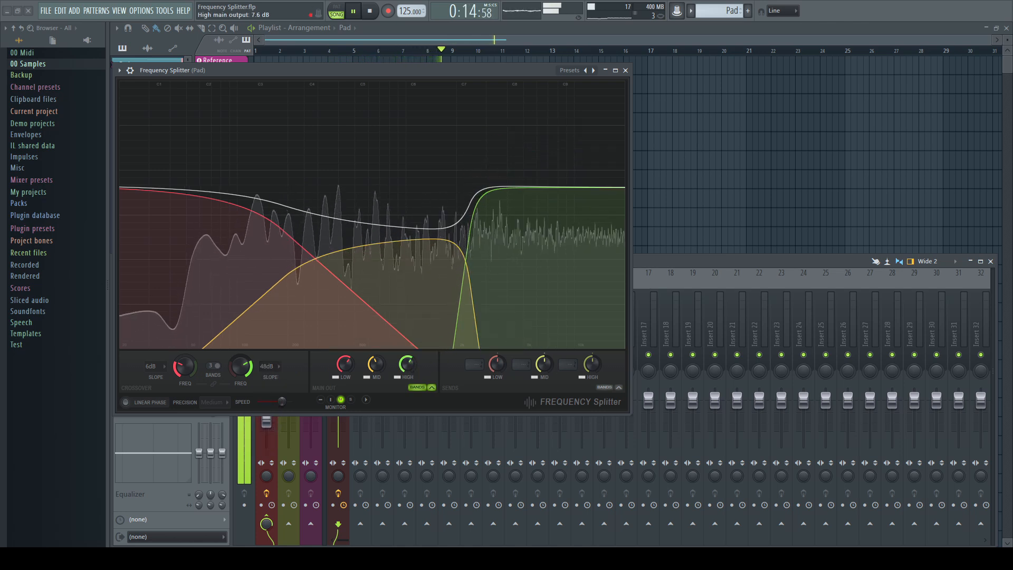
pyautogui.click(276, 377)
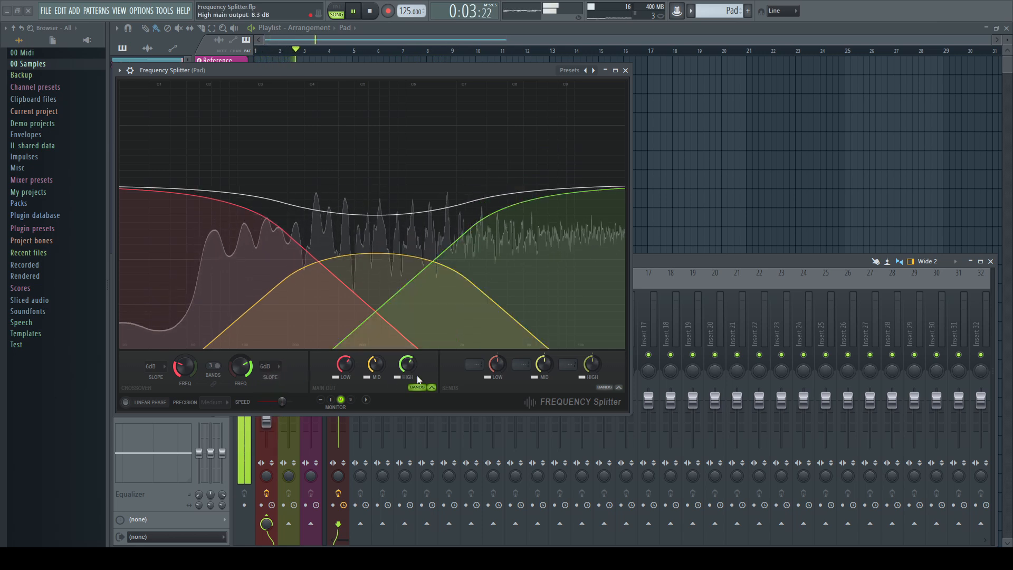
# - Adjust the main outputs directly on the band curves, setting the mid band to 0.7 dB and the low band to 0.0 dB
pyautogui.moveTo(376, 253); pyautogui.dragTo(375, 208)
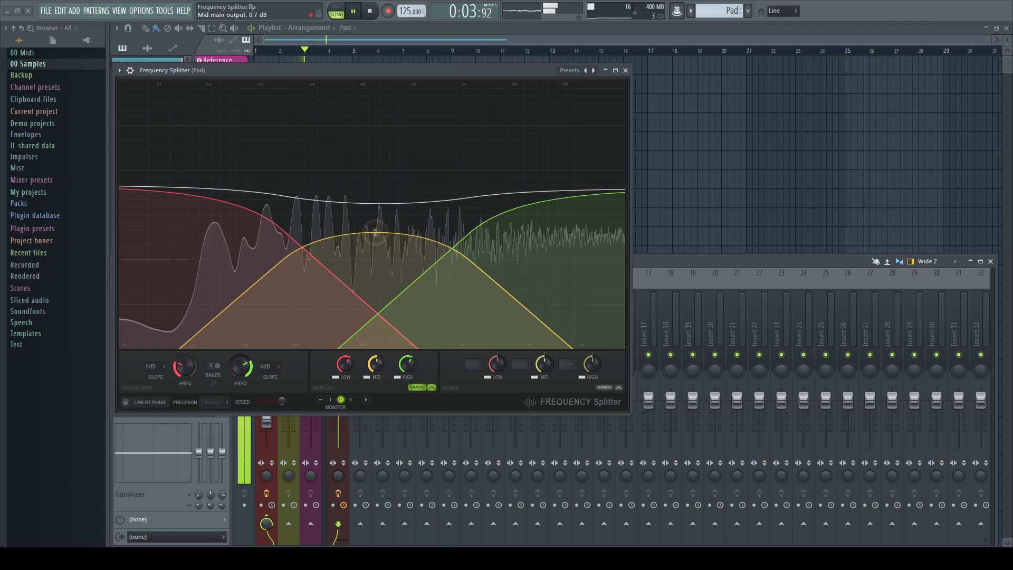
pyautogui.moveTo(201, 202)
pyautogui.mouseDown()
pyautogui.moveTo(201, 158)
pyautogui.moveTo(200, 207)
pyautogui.mouseUp()
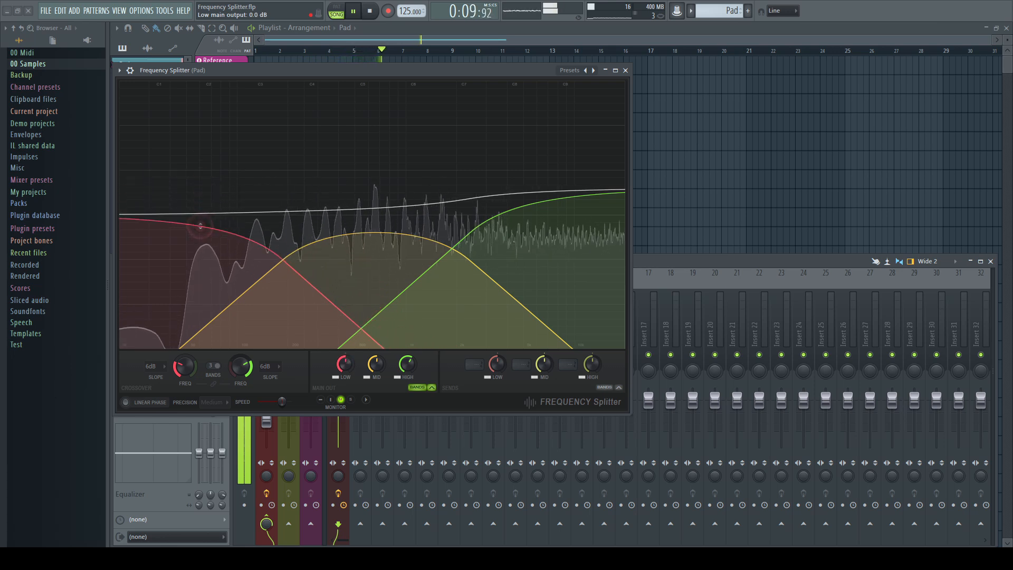
# - Raise the low band's main output directly on its curve
pyautogui.moveTo(201, 225); pyautogui.dragTo(201, 182)
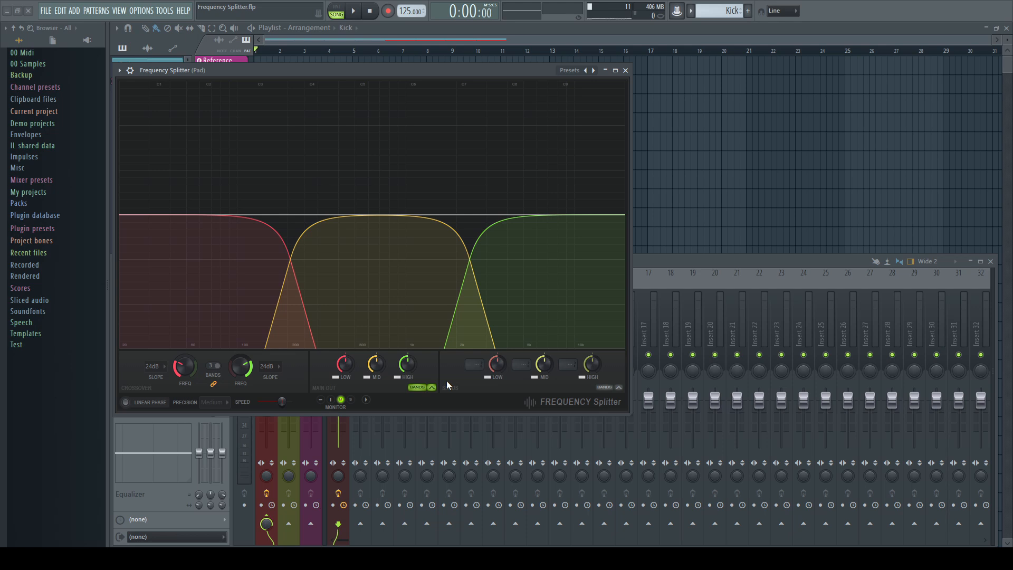
# - Mute the low band during playback, adjust the linked crossover frequencies, and unmute the band after stopping
pyautogui.press('space')
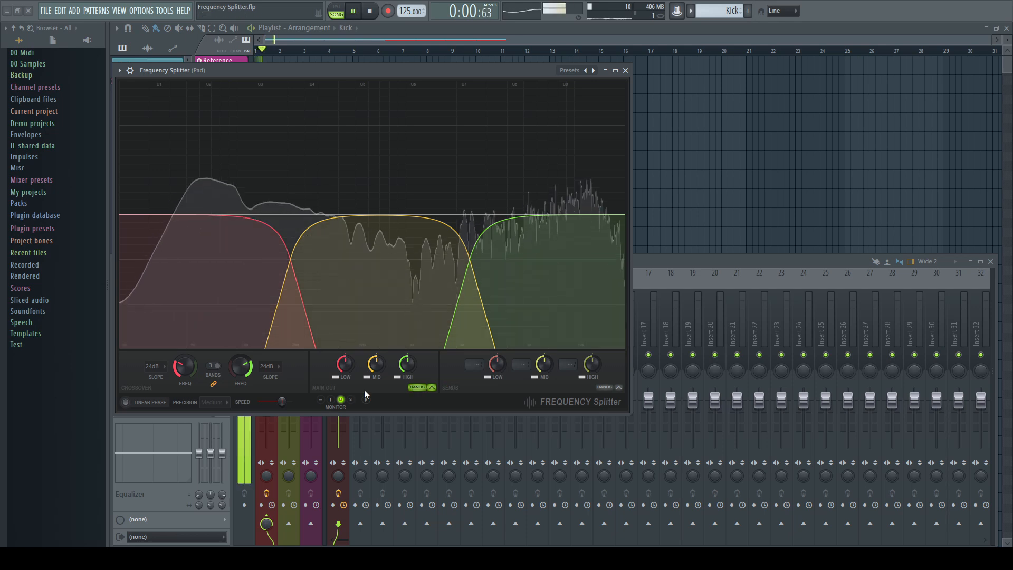
pyautogui.click(336, 377)
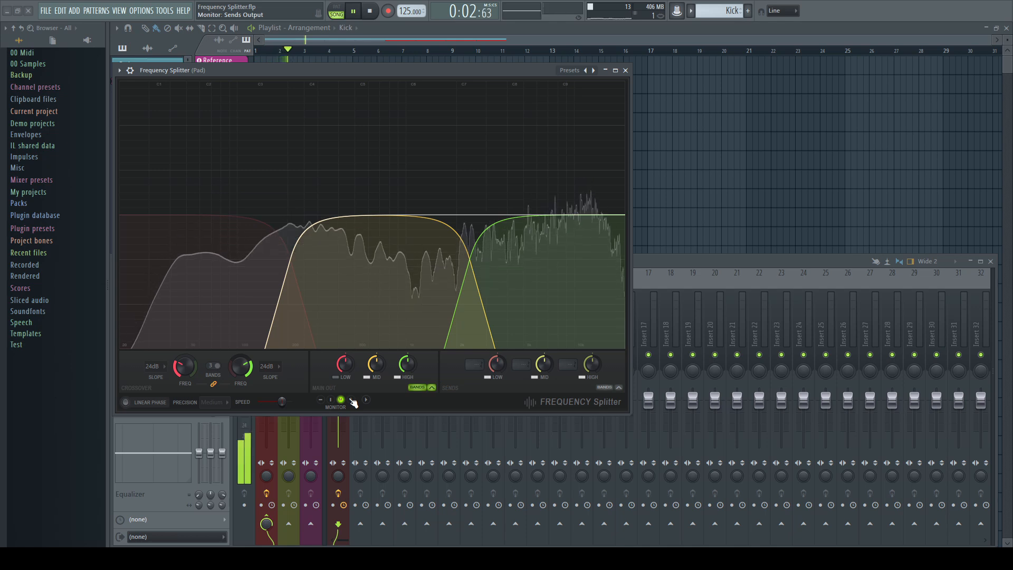
pyautogui.moveTo(188, 370)
pyautogui.mouseDown()
pyautogui.moveTo(188, 307)
pyautogui.moveTo(188, 364)
pyautogui.mouseUp()
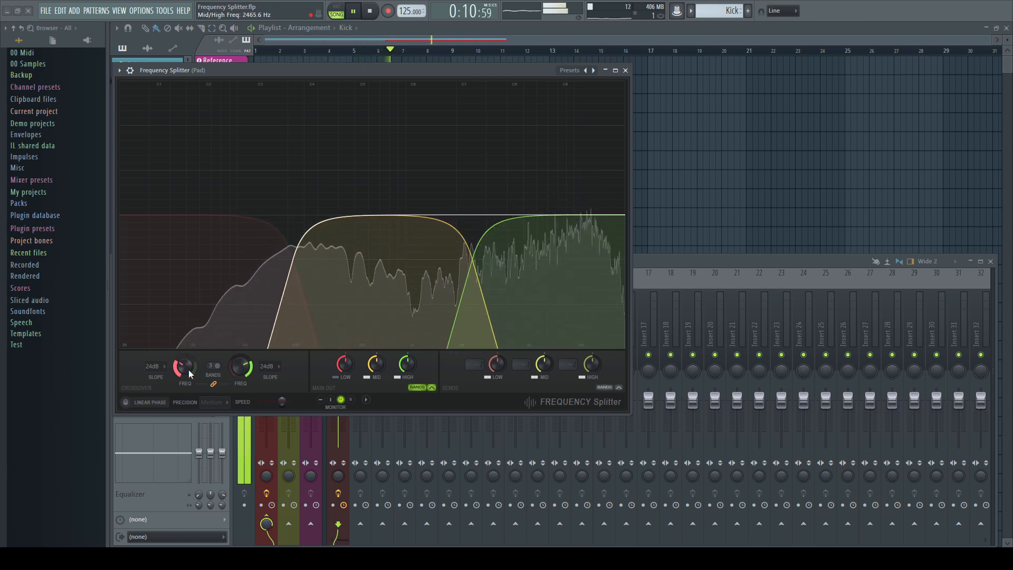
pyautogui.press('space')
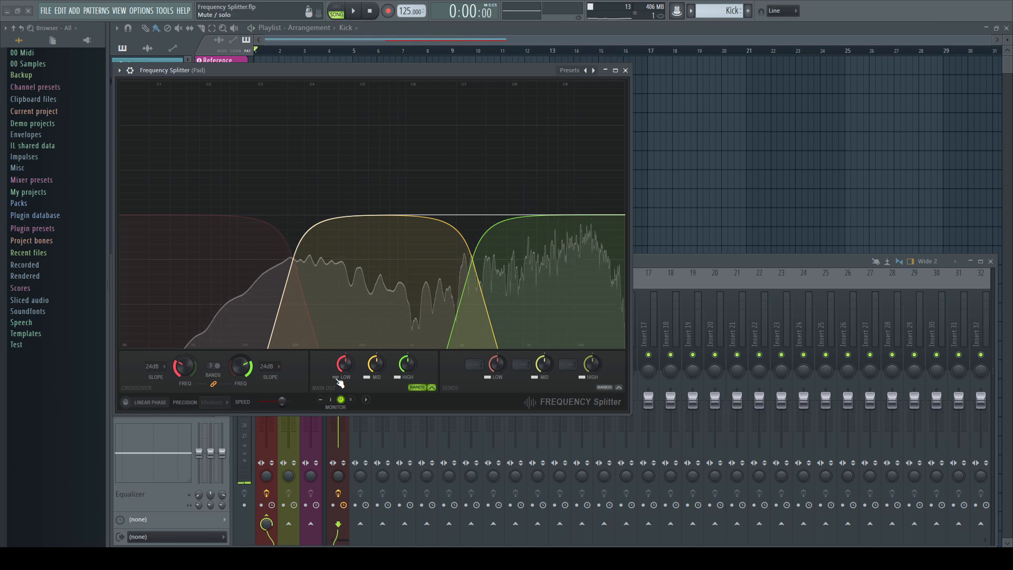
pyautogui.click(336, 379)
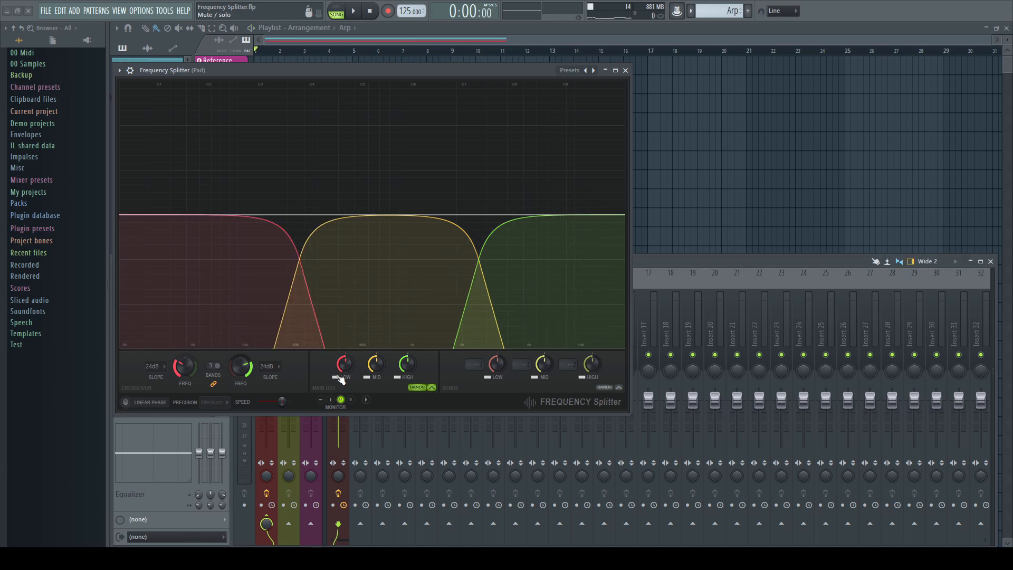
# - Play the song, mute the high band's main output, and sweep the linked crossover frequencies downward
pyautogui.press('space')
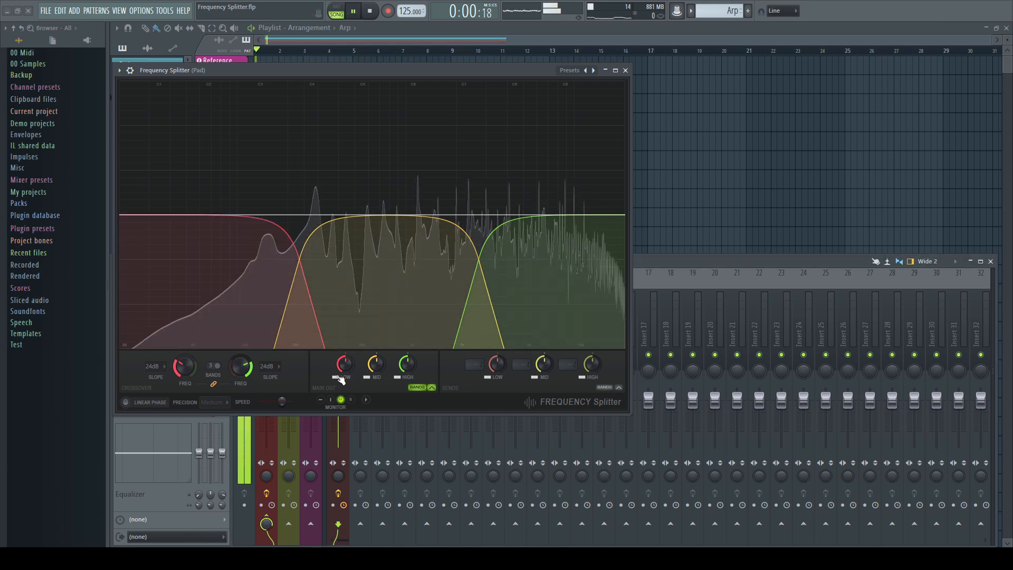
pyautogui.click(399, 378)
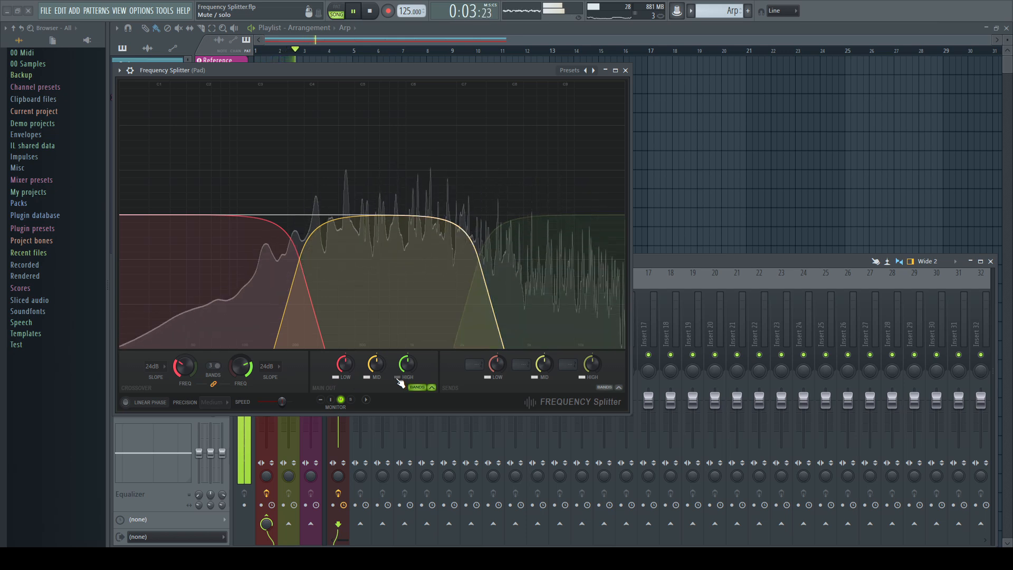
pyautogui.moveTo(240, 369); pyautogui.dragTo(240, 390)
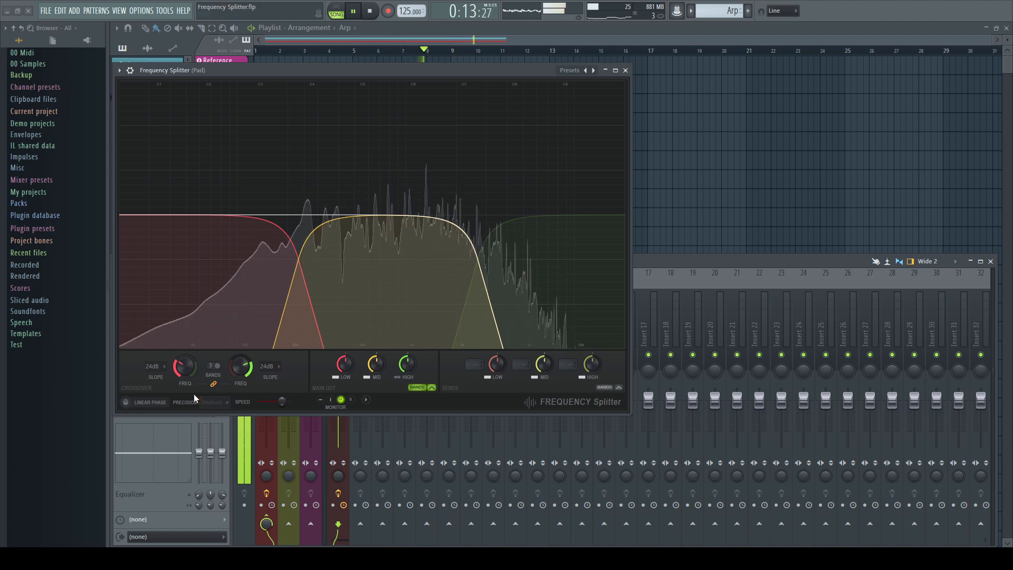
# - Switch the mid/high crossover slope to 96 dB and back to 24 dB, and stop playback
pyautogui.click(270, 368)
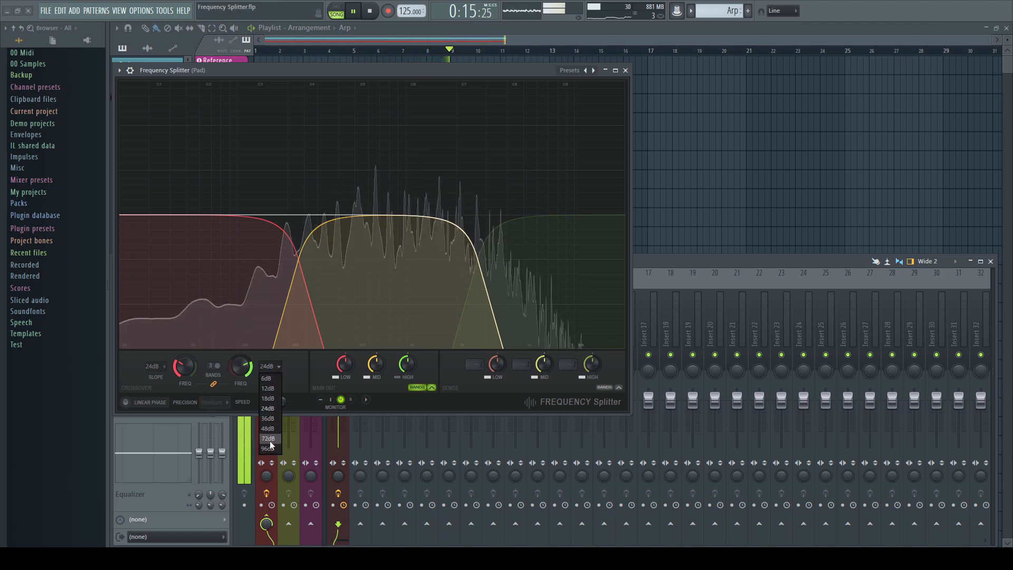
pyautogui.click(269, 448)
pyautogui.click(270, 366)
pyautogui.click(270, 409)
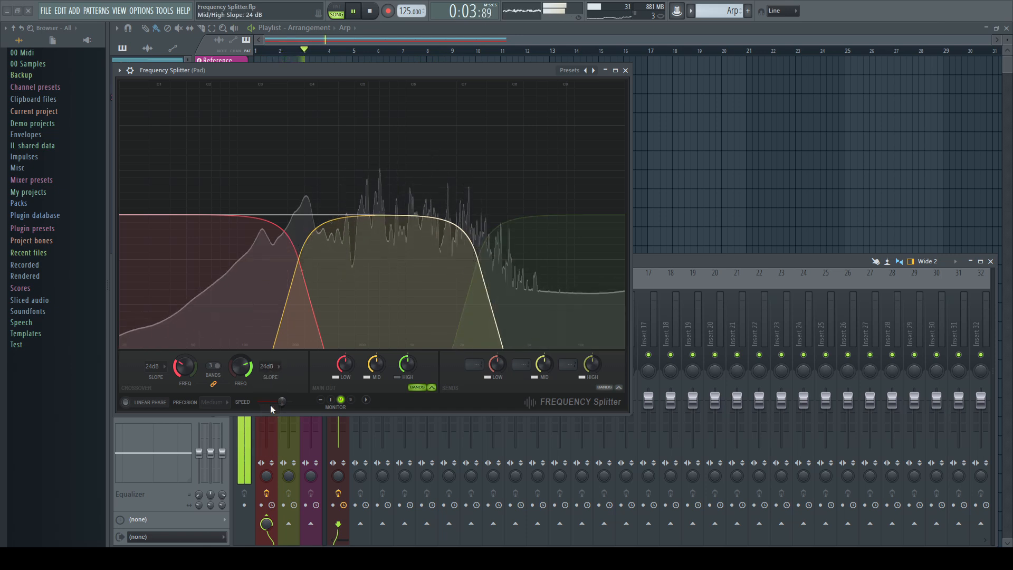
pyautogui.press('space')
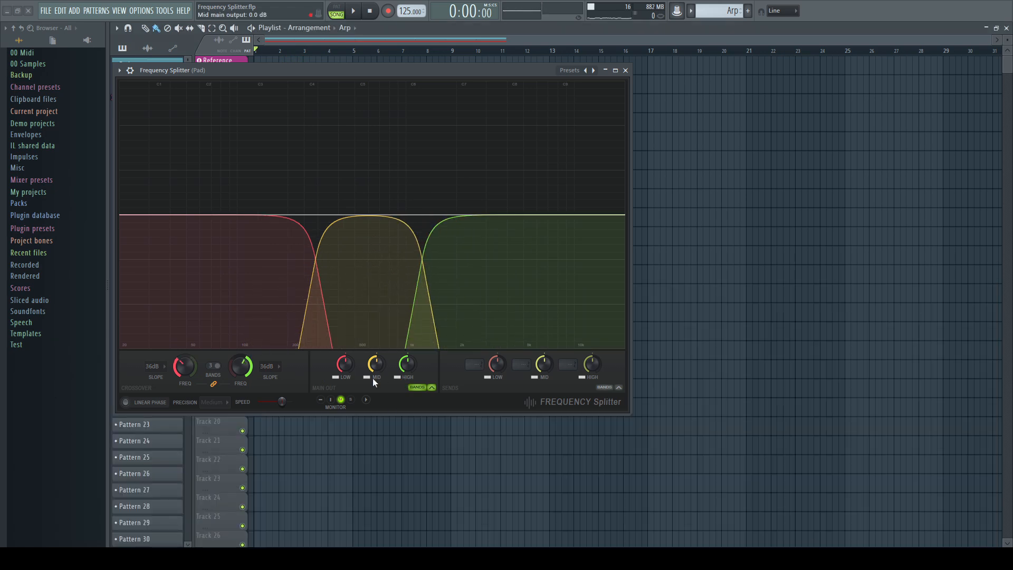
# - Mute the mid band during playback and sweep the linked crossover frequencies to move the notch, and stop the song
pyautogui.press('space')
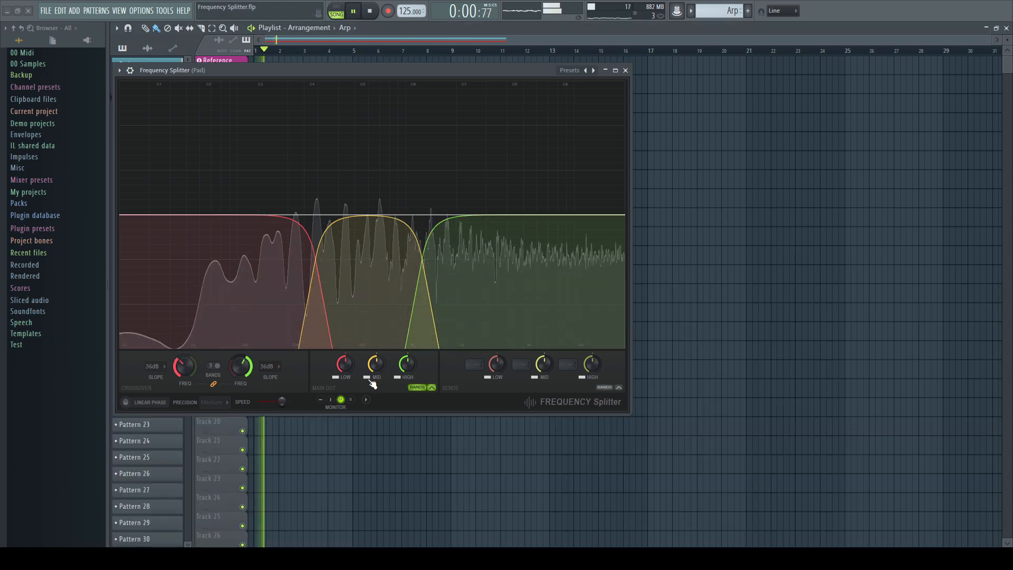
pyautogui.click(371, 381)
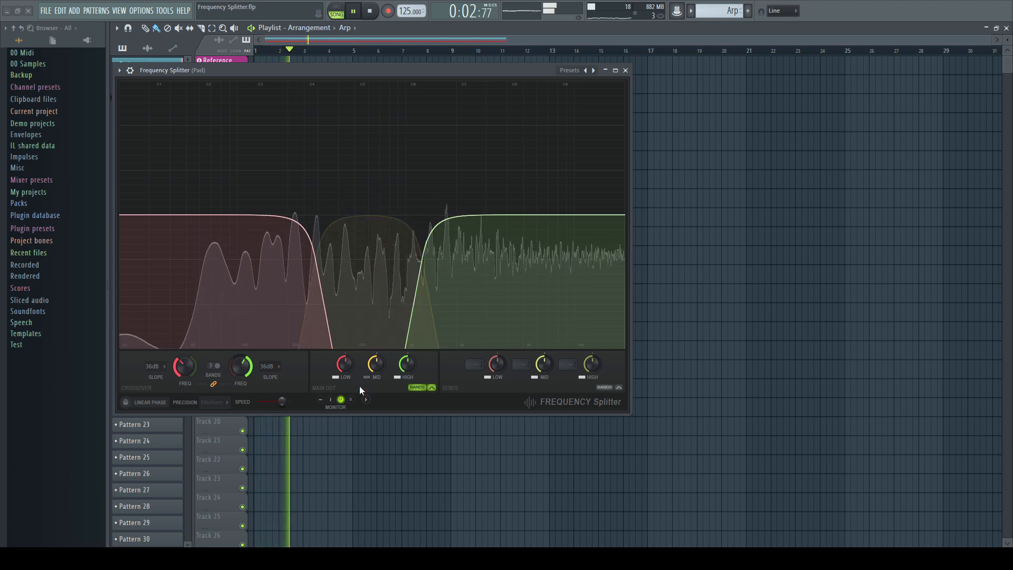
pyautogui.moveTo(185, 366)
pyautogui.mouseDown()
pyautogui.moveTo(185, 335)
pyautogui.moveTo(185, 391)
pyautogui.moveTo(185, 348)
pyautogui.moveTo(184, 380)
pyautogui.moveTo(185, 351)
pyautogui.moveTo(185, 370)
pyautogui.mouseUp()
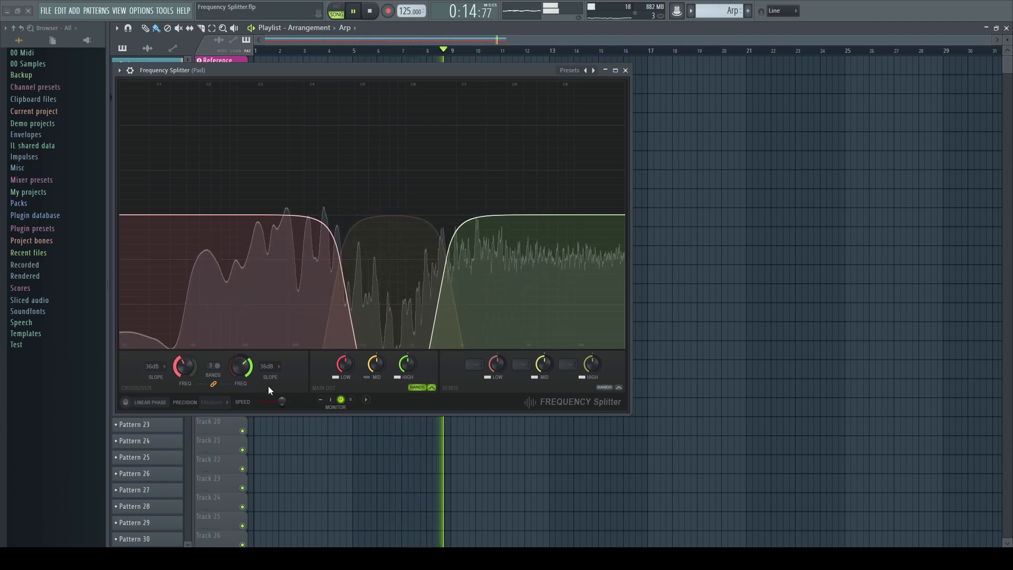
pyautogui.press('space')
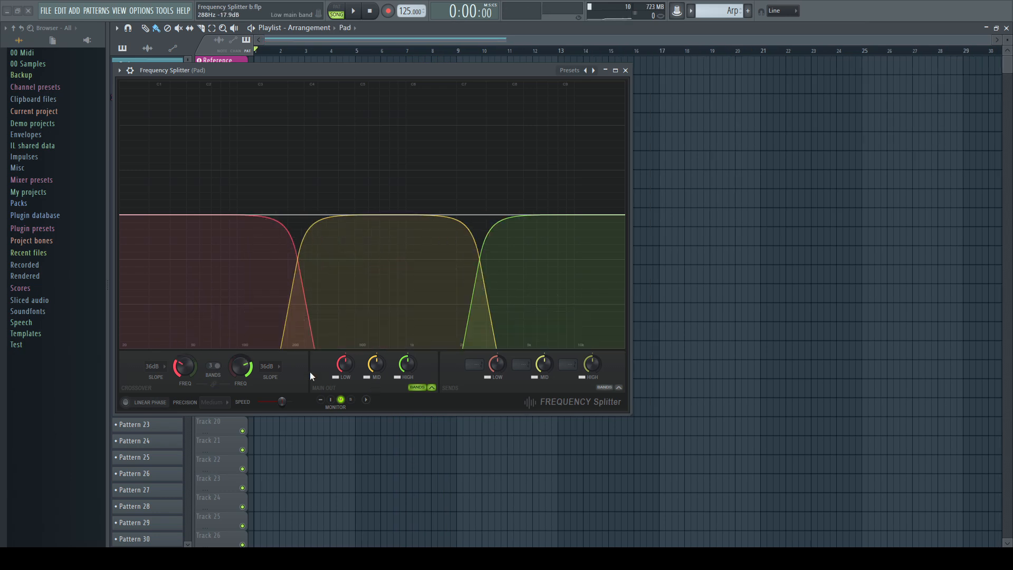
# - Play the song with the low band soloed and sweep the low/mid crossover frequency
pyautogui.press('space')
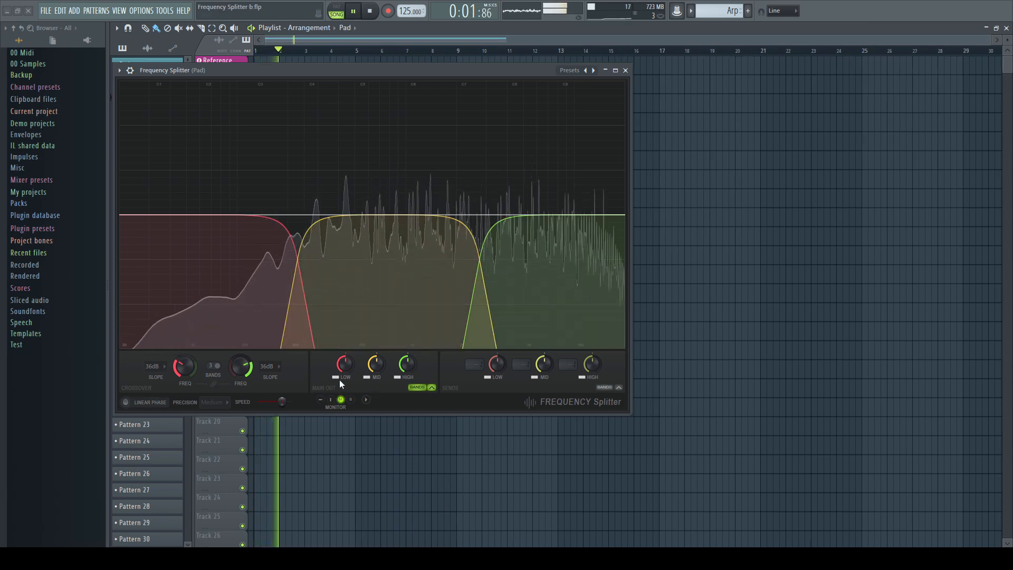
pyautogui.rightClick(337, 377)
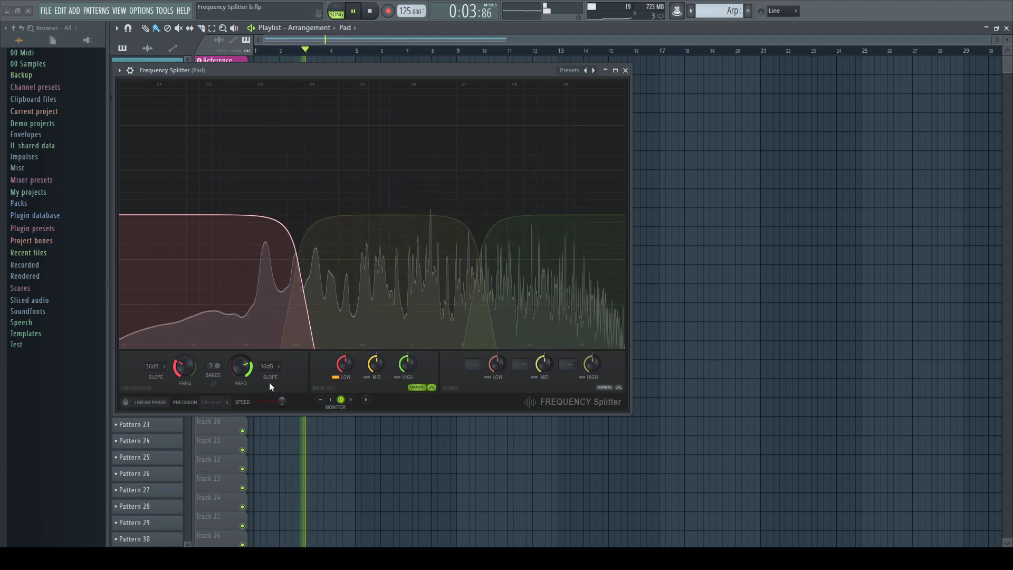
pyautogui.moveTo(185, 365)
pyautogui.mouseDown()
pyautogui.moveTo(185, 331)
pyautogui.moveTo(185, 357)
pyautogui.mouseUp()
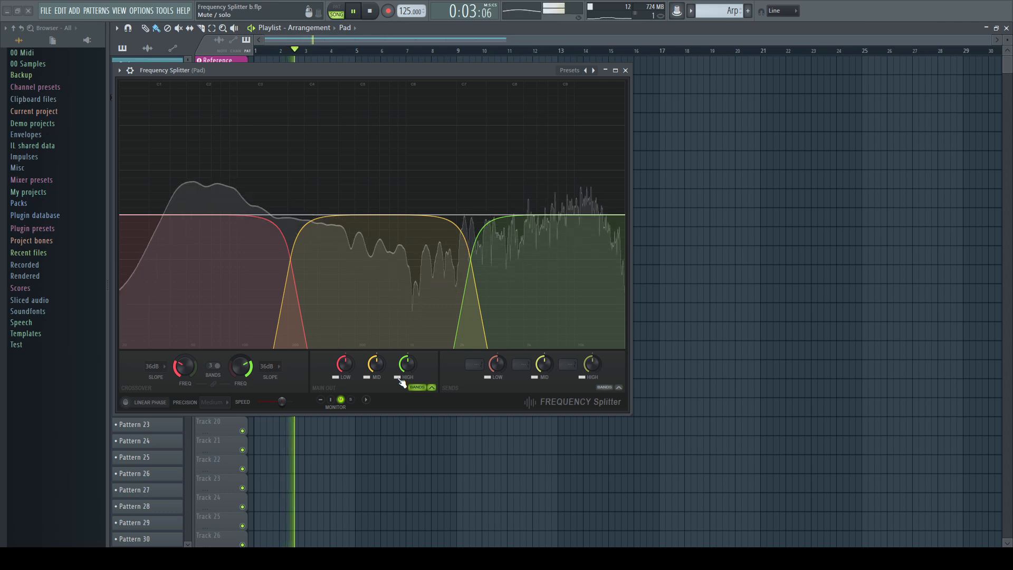
# - Solo the high band on the drum loop, adjust the mid/high crossover frequency, and stop playback
pyautogui.rightClick(400, 379)
pyautogui.moveTo(251, 369)
pyautogui.mouseDown()
pyautogui.moveTo(250, 426)
pyautogui.moveTo(250, 371)
pyautogui.mouseUp()
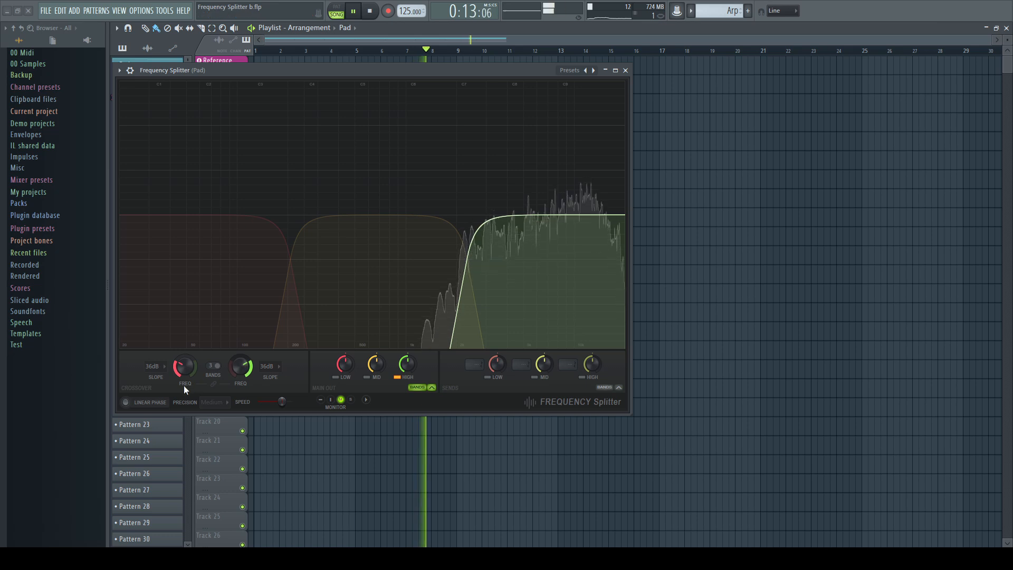
pyautogui.press('space')
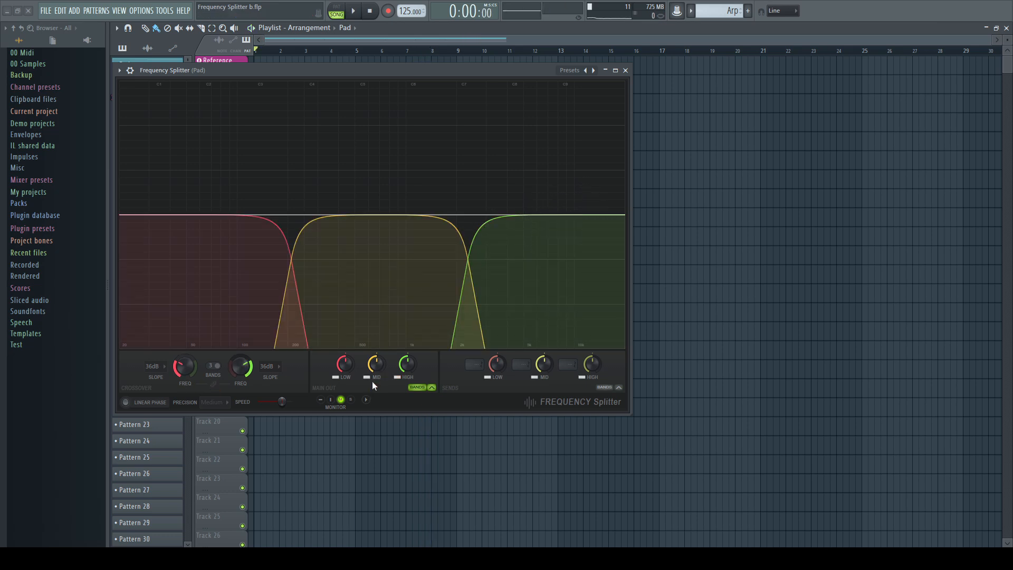
# - Play the song with the mid band soloed and lower the mid/high crossover frequency to narrow the band
pyautogui.press('space')
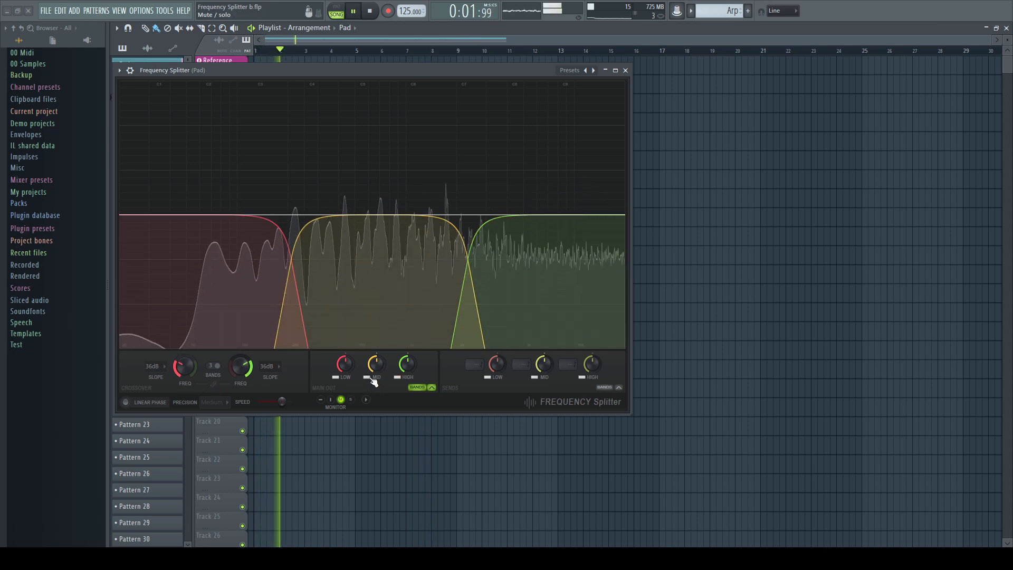
pyautogui.click(368, 377)
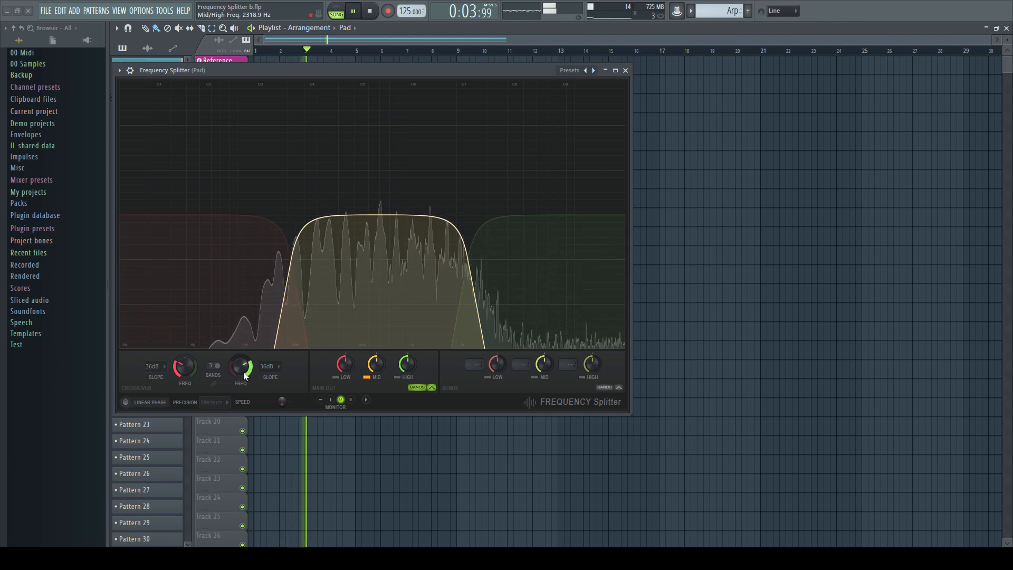
pyautogui.moveTo(247, 378); pyautogui.dragTo(247, 397)
pyautogui.moveTo(240, 365)
pyautogui.mouseDown()
pyautogui.moveTo(241, 341)
pyautogui.moveTo(240, 370)
pyautogui.mouseUp()
# - Link the two crossover frequencies and sweep them together so the soloed mid band moves across the spectrum
pyautogui.click(214, 384)
pyautogui.moveTo(241, 366); pyautogui.dragTo(185, 354)
pyautogui.click(215, 384)
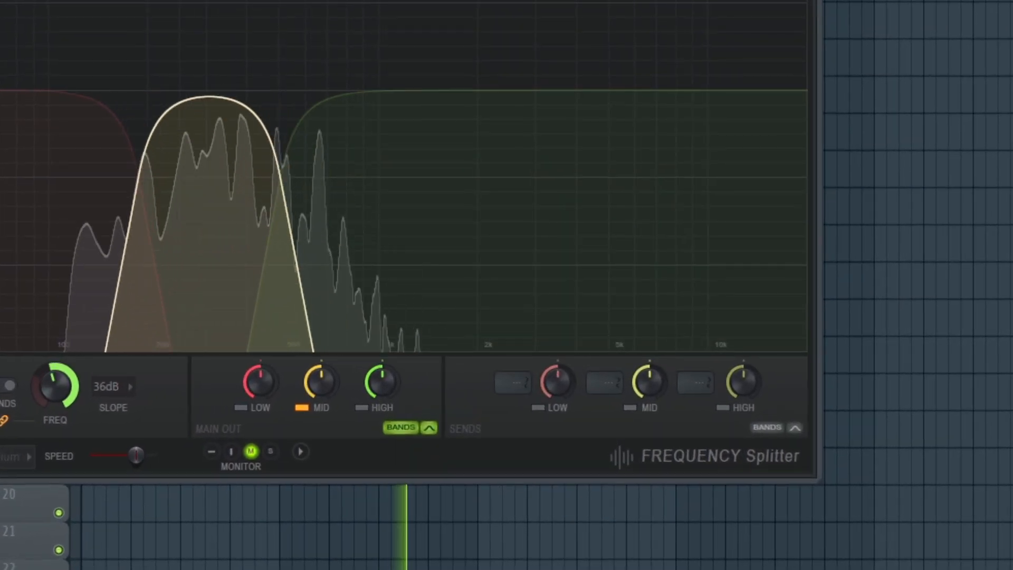
pyautogui.moveTo(56, 385)
pyautogui.mouseDown()
pyautogui.moveTo(55, 322)
pyautogui.moveTo(55, 371)
pyautogui.mouseUp()
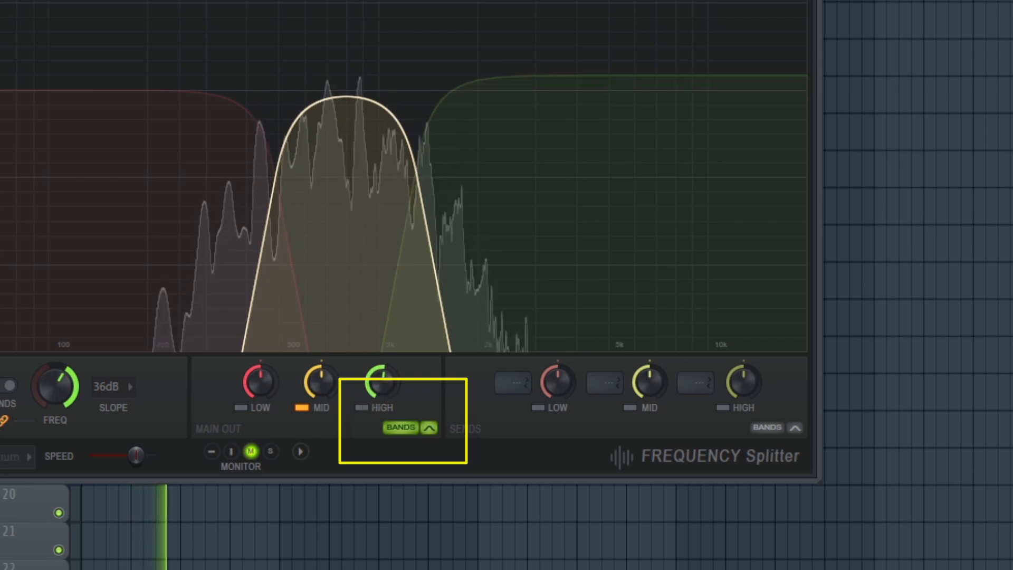
# - Boost the soloed mid band's main output and sweep the linked crossover frequencies with the boost applied
pyautogui.moveTo(320, 382); pyautogui.dragTo(321, 351)
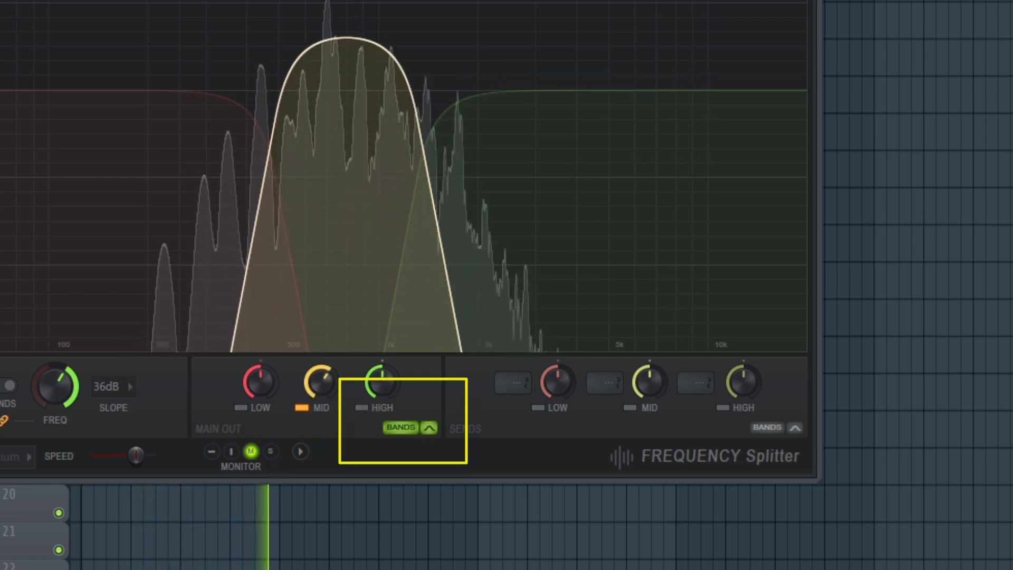
pyautogui.moveTo(75, 393)
pyautogui.mouseDown()
pyautogui.moveTo(75, 370)
pyautogui.moveTo(75, 411)
pyautogui.moveTo(69, 389)
pyautogui.mouseUp()
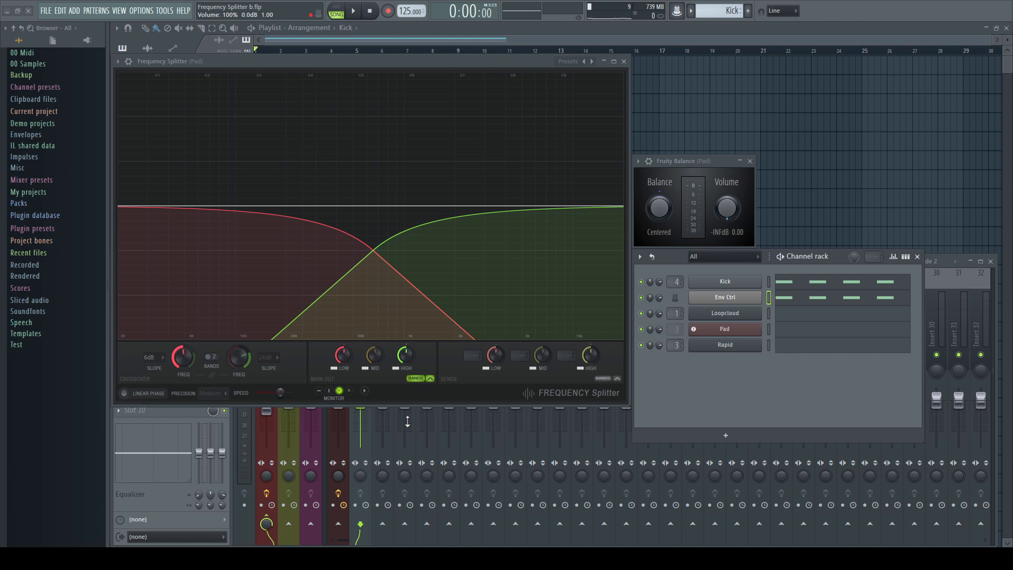
# - Play the volume-ducked pad, mute and unmute the Kick channel to compare the ducking, and stop playback
pyautogui.press('space')
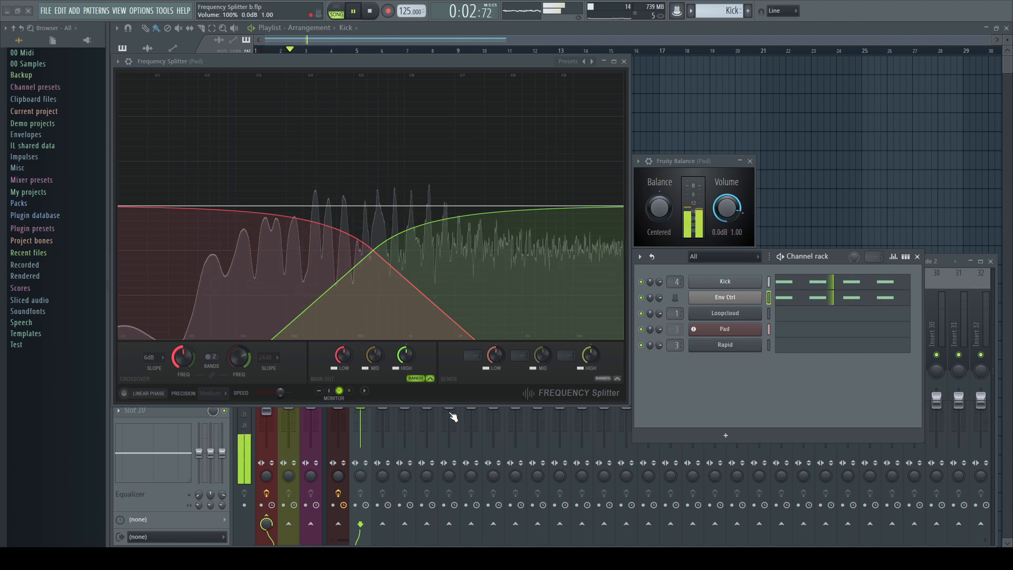
pyautogui.click(641, 282)
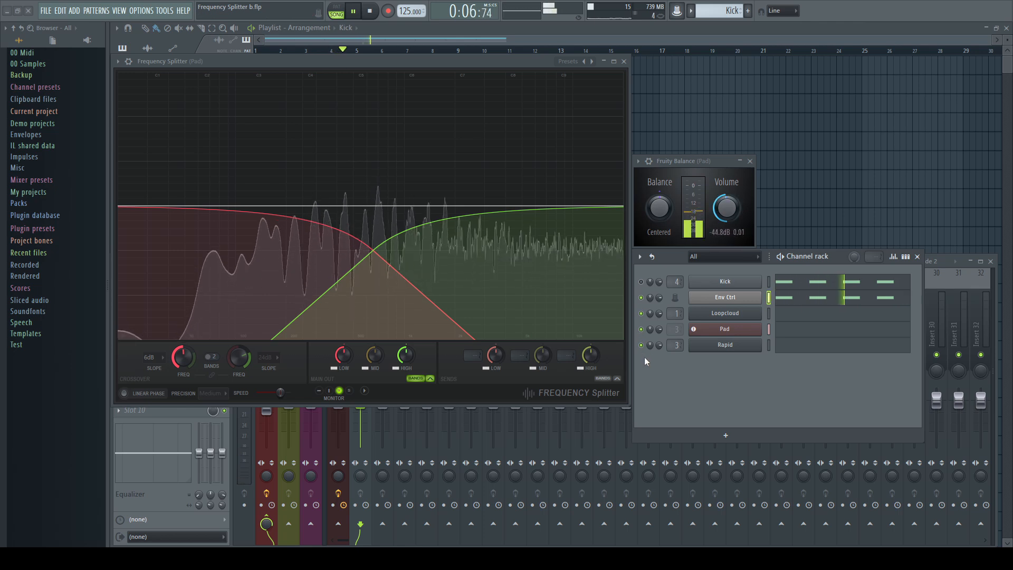
pyautogui.click(641, 282)
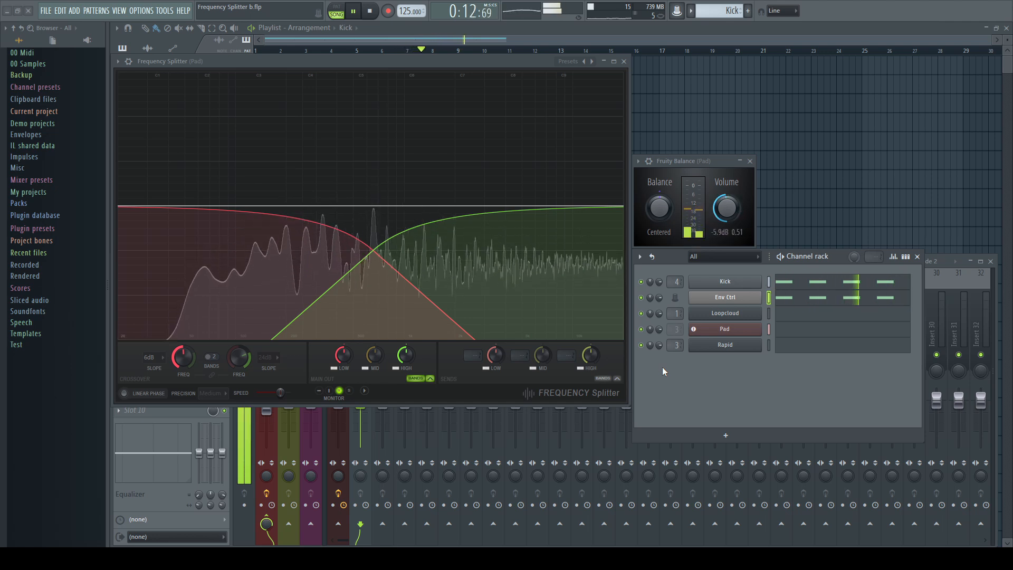
pyautogui.press('space')
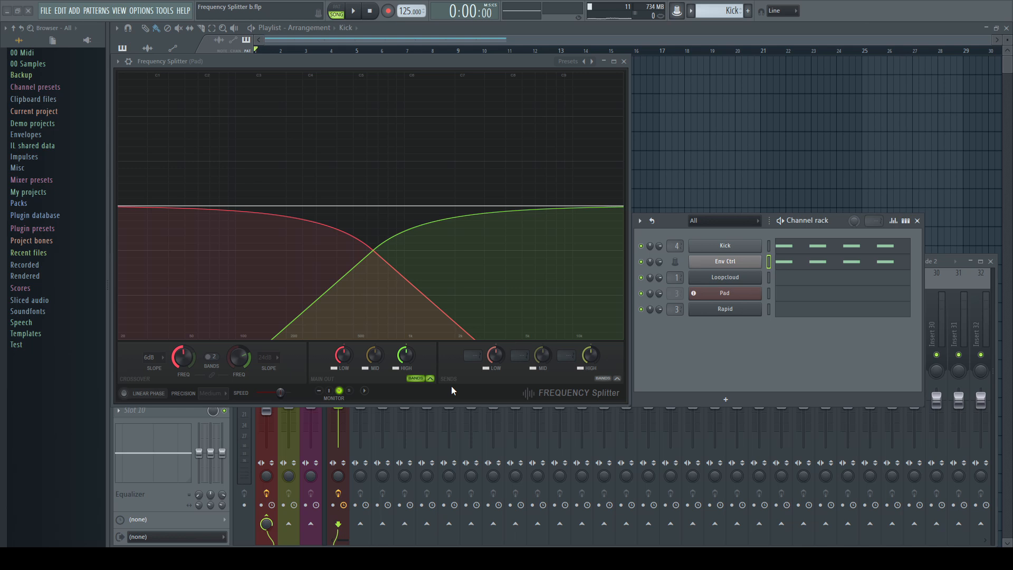
# - Play the pad with low-band ducking, mute the Kick channel, and set the low/high crossover frequency to 724.9 Hz
pyautogui.press('space')
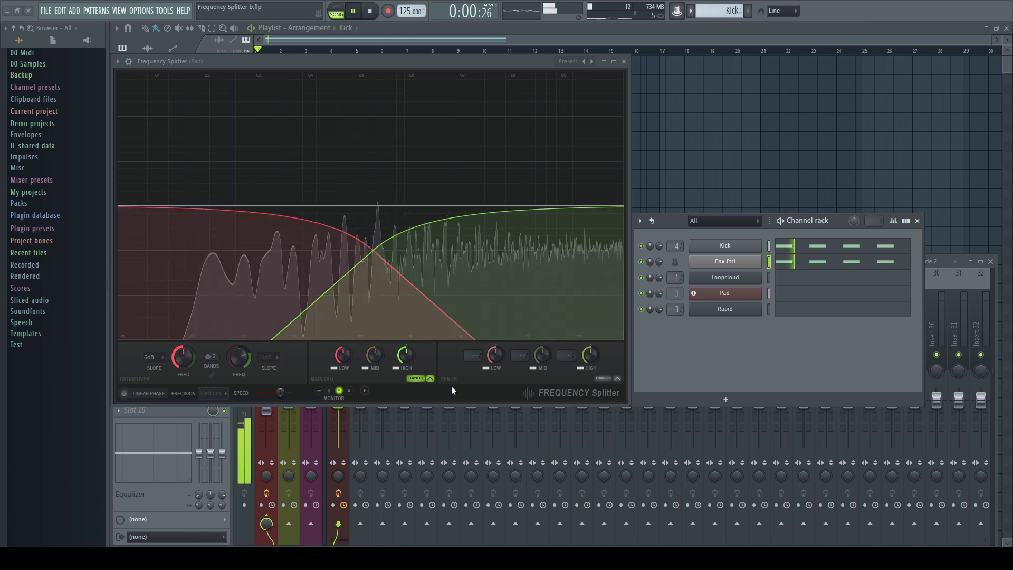
pyautogui.moveTo(183, 358)
pyautogui.mouseDown()
pyautogui.moveTo(183, 339)
pyautogui.moveTo(183, 358)
pyautogui.mouseUp()
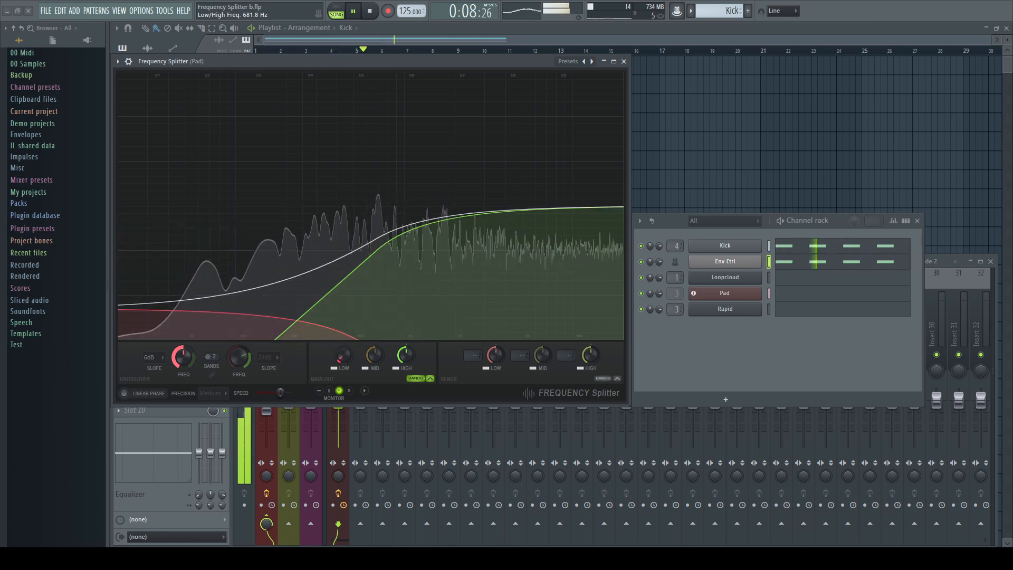
pyautogui.click(642, 246)
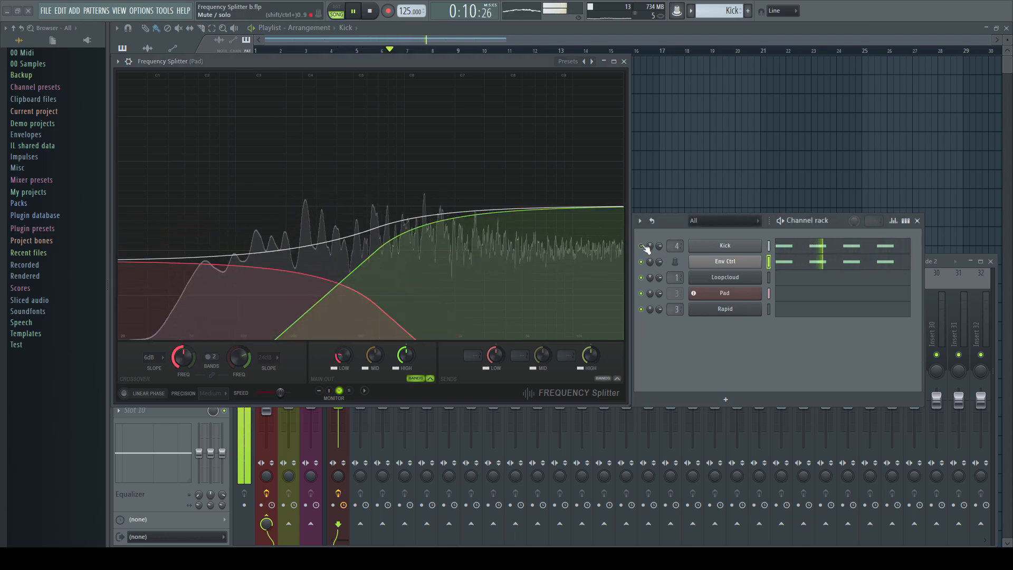
pyautogui.moveTo(192, 359)
pyautogui.mouseDown()
pyautogui.moveTo(191, 328)
pyautogui.moveTo(192, 358)
pyautogui.mouseUp()
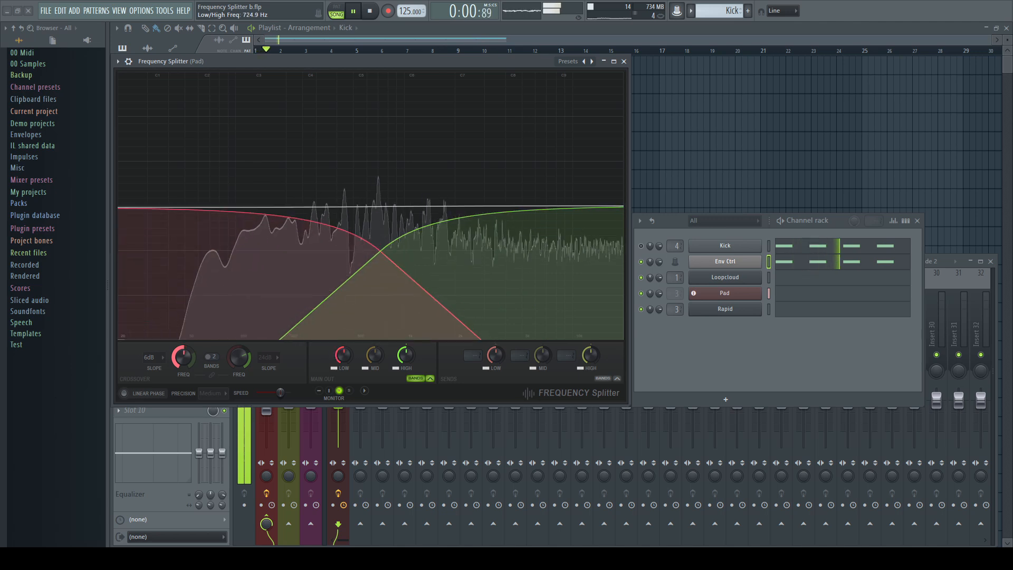
# - Unmute the Kick channel, slightly lower the low/high crossover frequency while the ducked pad plays, and stop playback
pyautogui.click(642, 245)
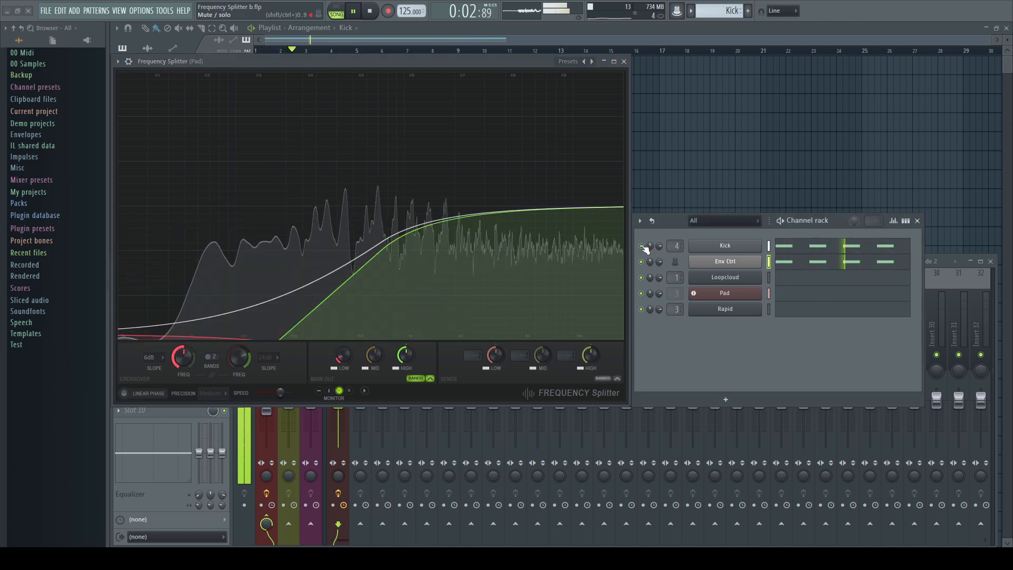
pyautogui.moveTo(180, 353); pyautogui.dragTo(179, 356)
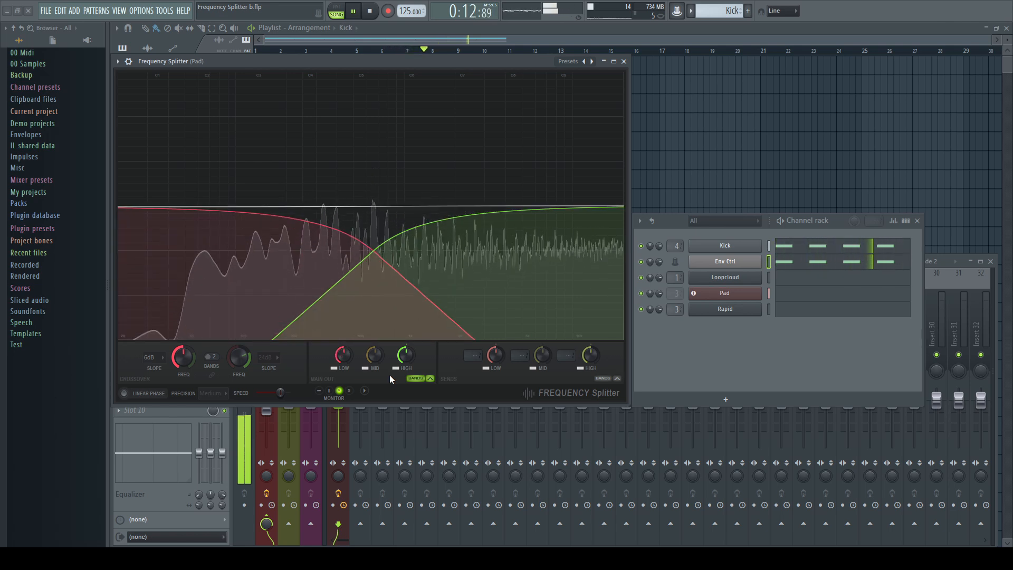
pyautogui.press('space')
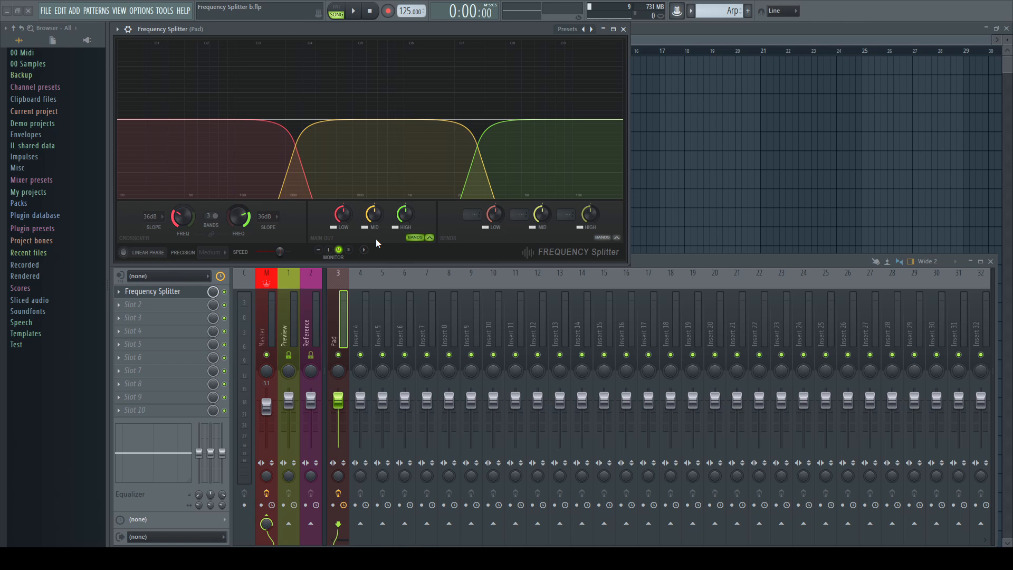
# - Play the pad and lower the low band's main output to about -15.3 dB and the high band's main output, resetting each
pyautogui.press('space')
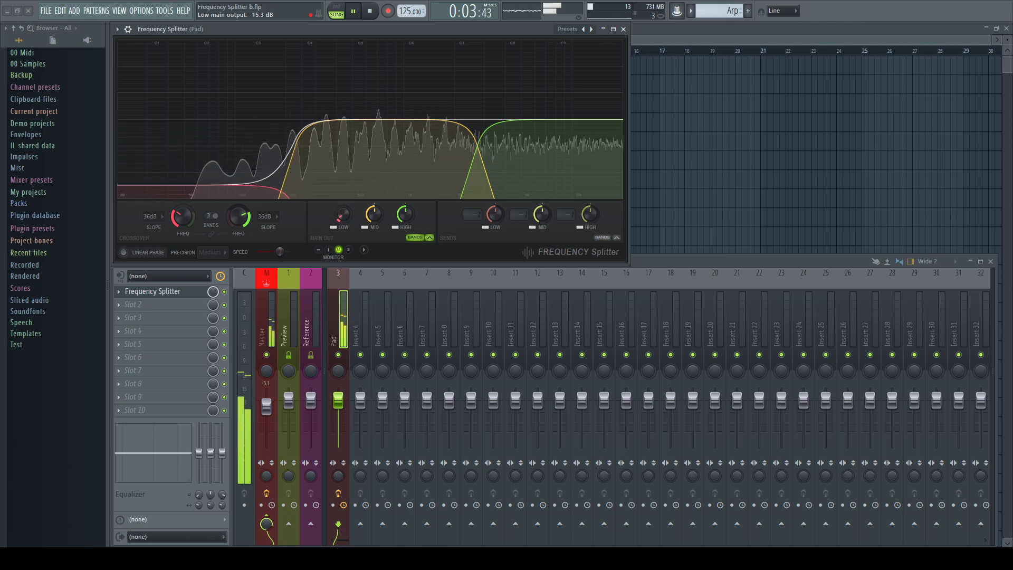
pyautogui.rightClick(346, 216)
pyautogui.click(362, 224)
pyautogui.moveTo(405, 216); pyautogui.dragTo(404, 248)
pyautogui.rightClick(408, 217)
pyautogui.click(425, 221)
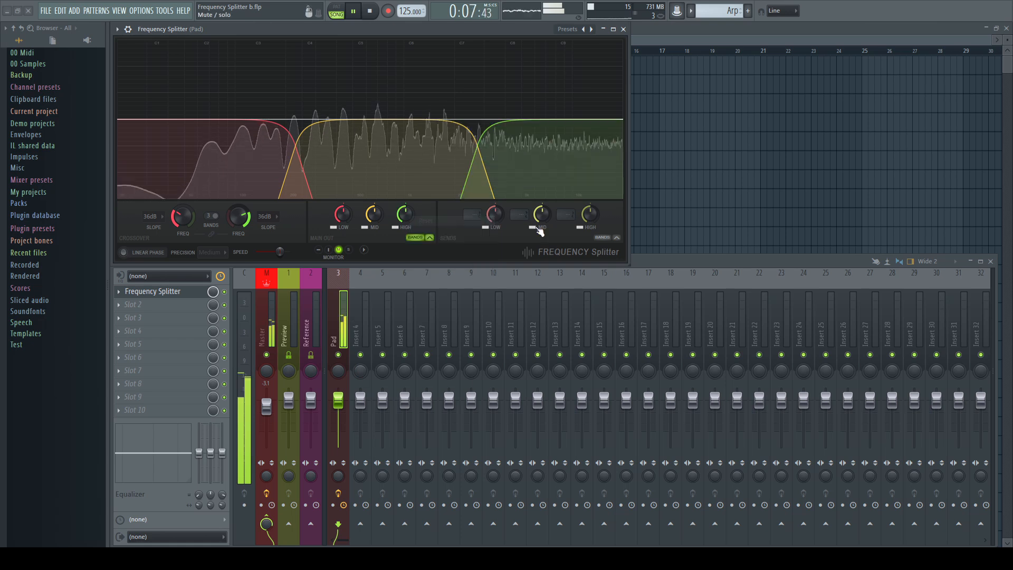
# - Lower the low band's send to about -2.7 dB and the high band's send to about -4.3 dB, resetting each
pyautogui.moveTo(506, 226); pyautogui.dragTo(506, 240)
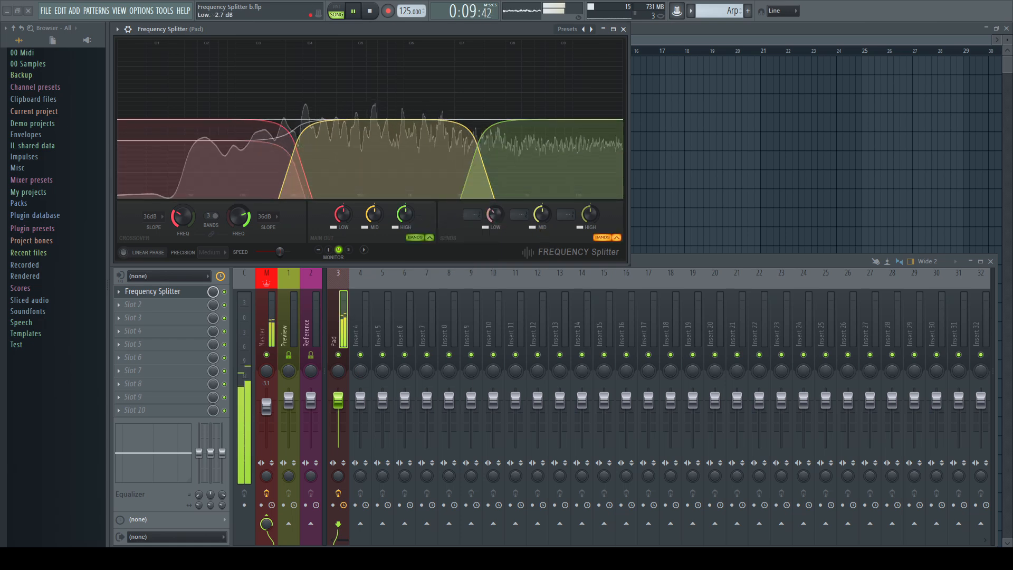
pyautogui.rightClick(496, 214)
pyautogui.click(512, 221)
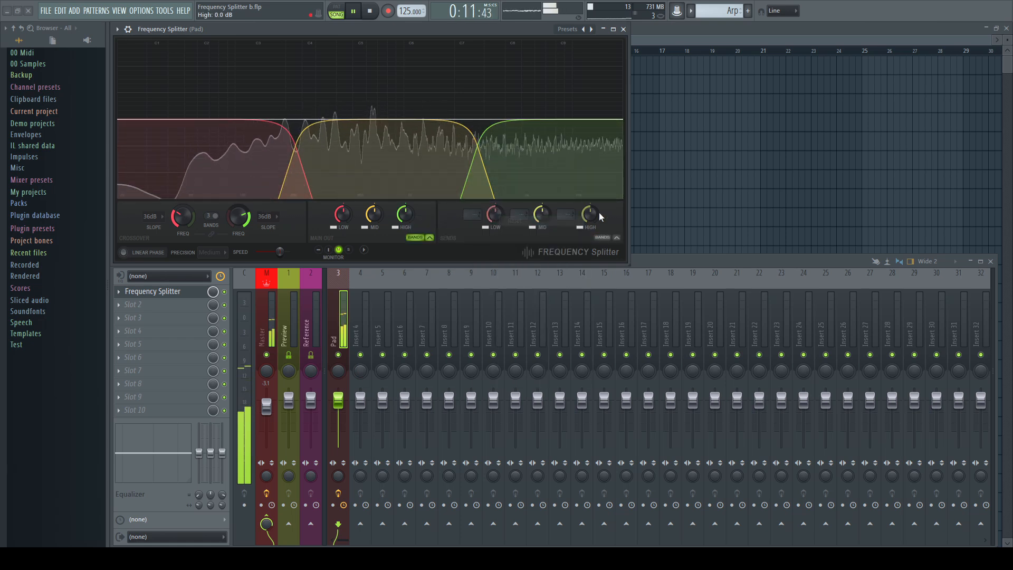
pyautogui.moveTo(595, 212); pyautogui.dragTo(594, 213)
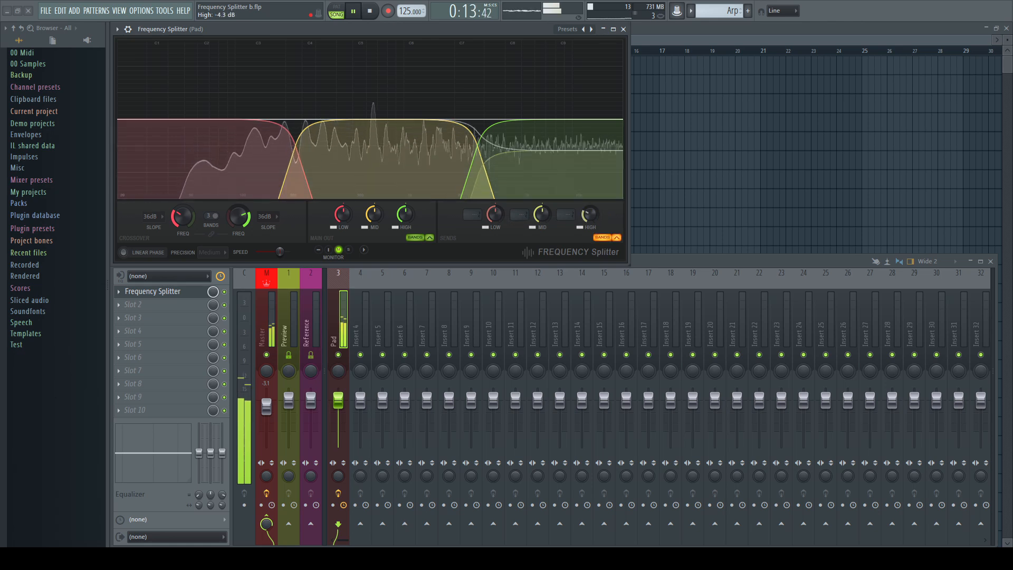
pyautogui.rightClick(587, 216)
pyautogui.click(603, 224)
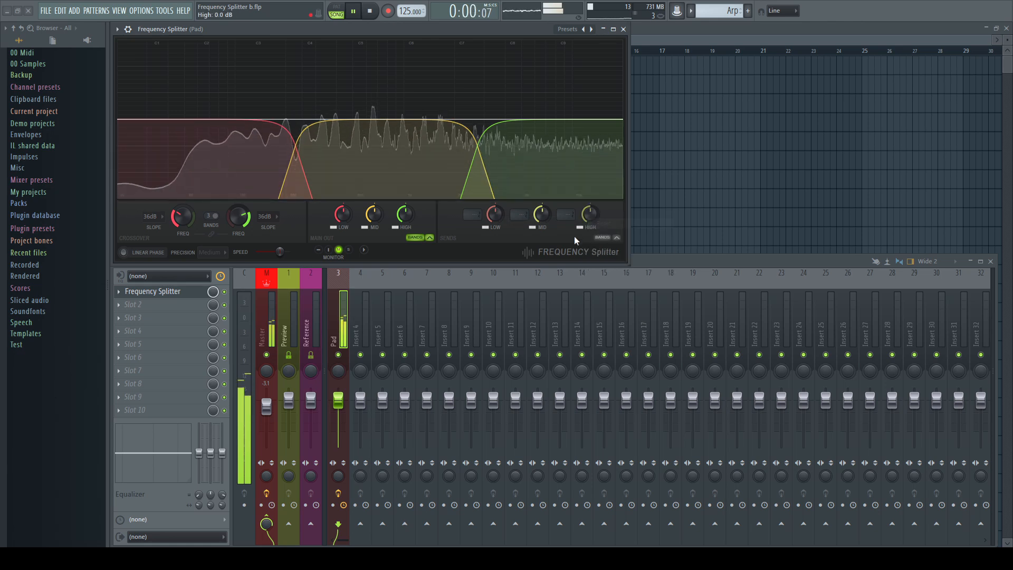
# - Raise the mid band's send to about 16.6 dB, reset it, and stop playback
pyautogui.moveTo(543, 223)
pyautogui.mouseDown()
pyautogui.moveTo(543, 199)
pyautogui.moveTo(543, 209)
pyautogui.mouseUp()
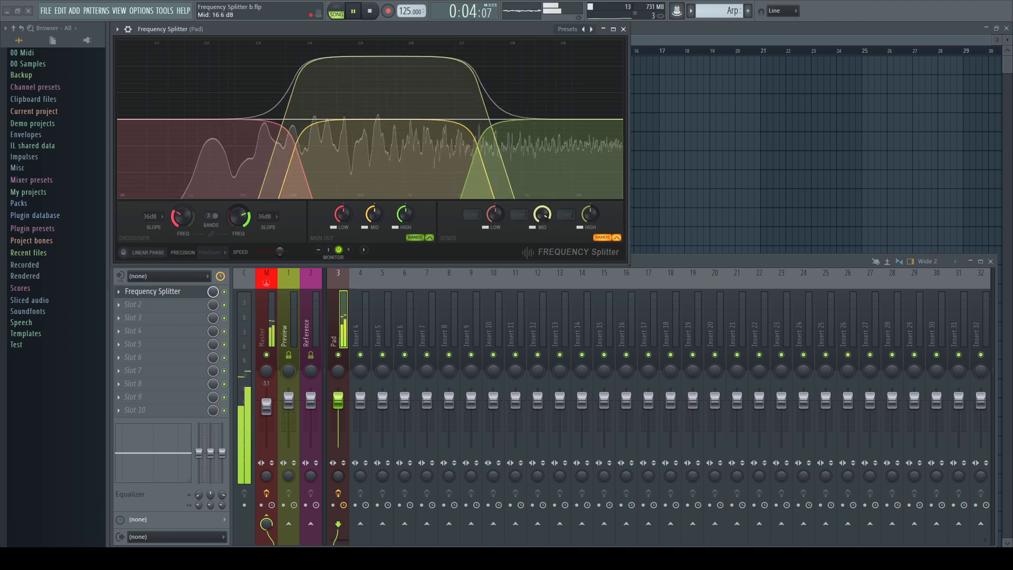
pyautogui.rightClick(543, 214)
pyautogui.click(559, 223)
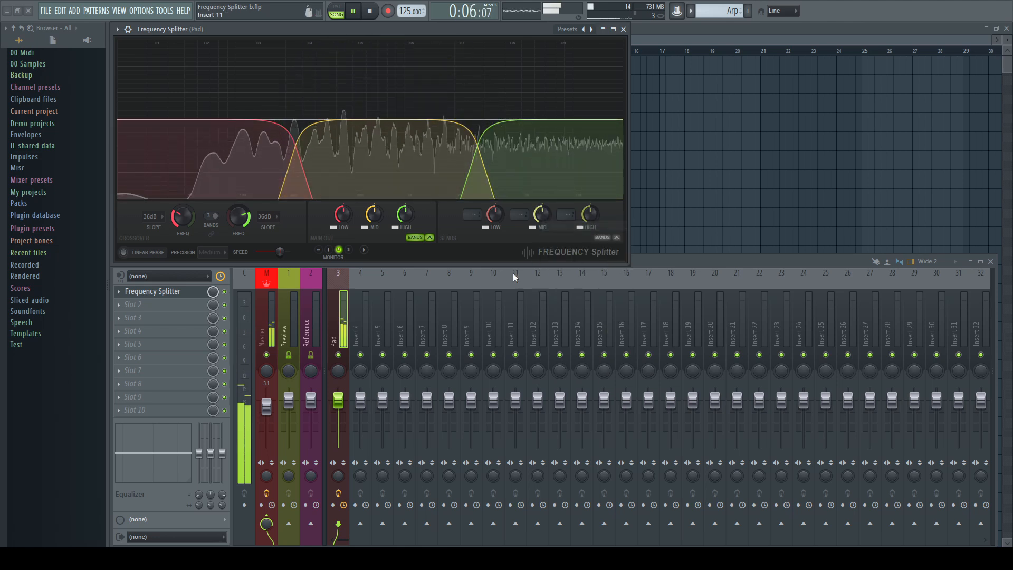
pyautogui.press('space')
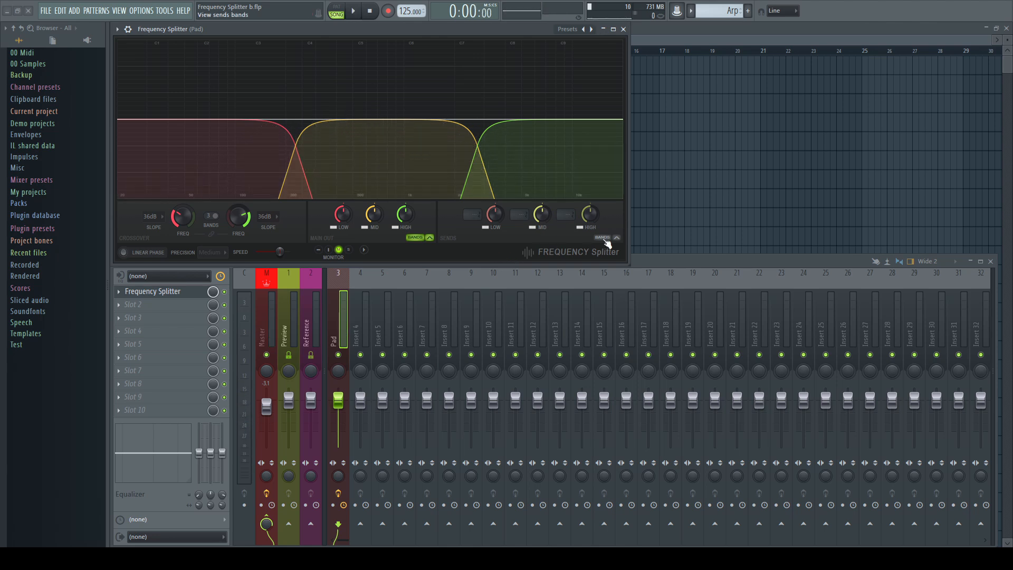
# - Turn on the sends band curves, raise the low and high sends to maximum, and lower the mid send
pyautogui.click(605, 239)
pyautogui.click(617, 238)
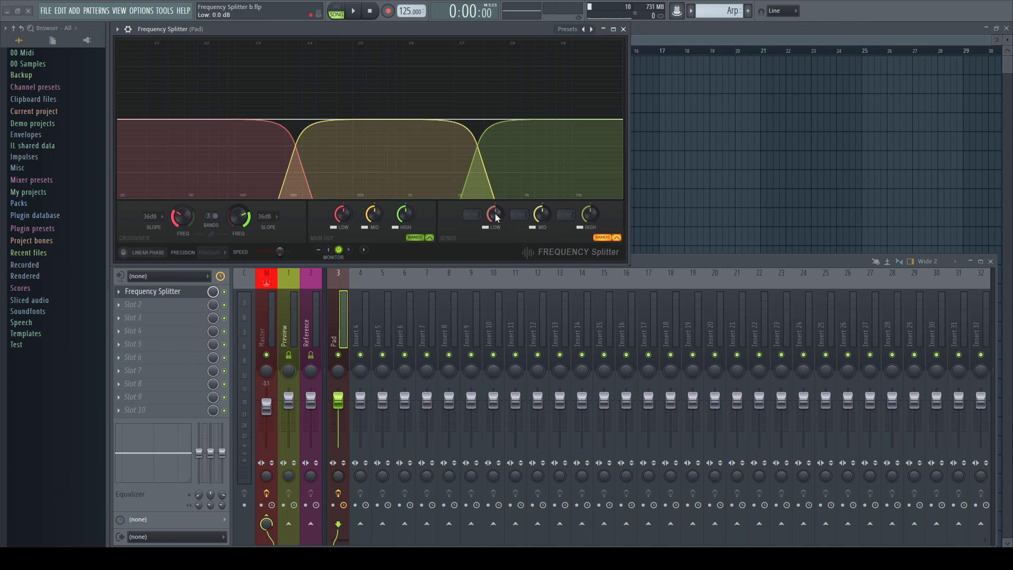
pyautogui.moveTo(497, 218); pyautogui.dragTo(497, 190)
pyautogui.moveTo(591, 211); pyautogui.dragTo(541, 230)
# - Raise the mid band's main output to about 10.8 dB and reset it
pyautogui.moveTo(377, 220); pyautogui.dragTo(376, 208)
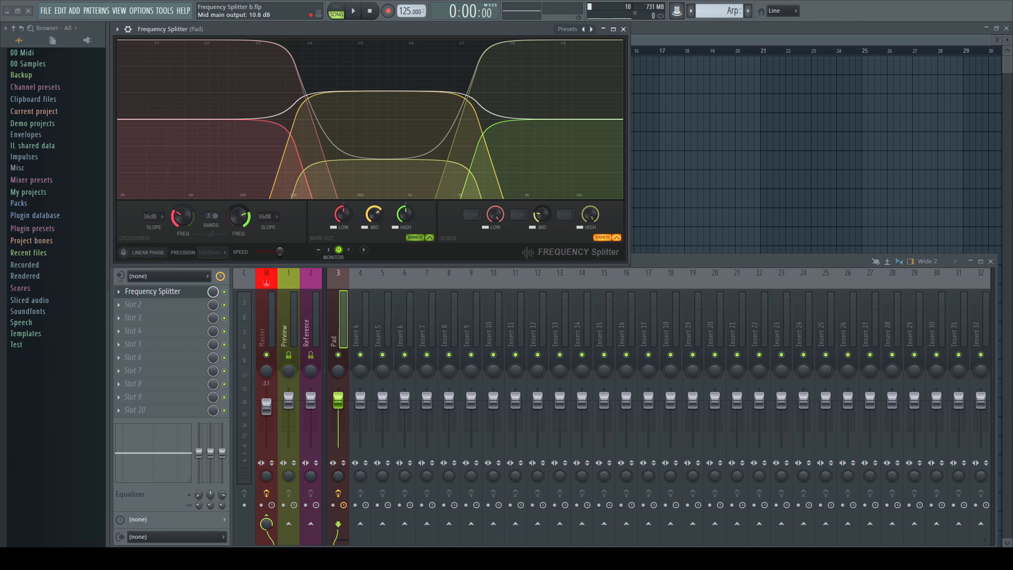
pyautogui.rightClick(376, 216)
pyautogui.click(401, 229)
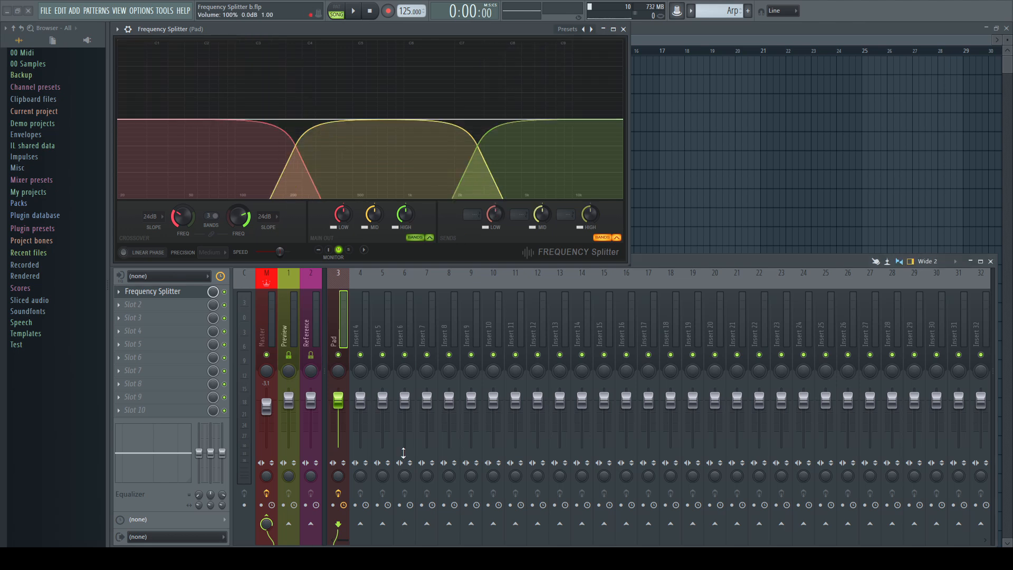
# - Sidechain the Pad mixer track to Inserts 4, 5 and 6
pyautogui.click(361, 525)
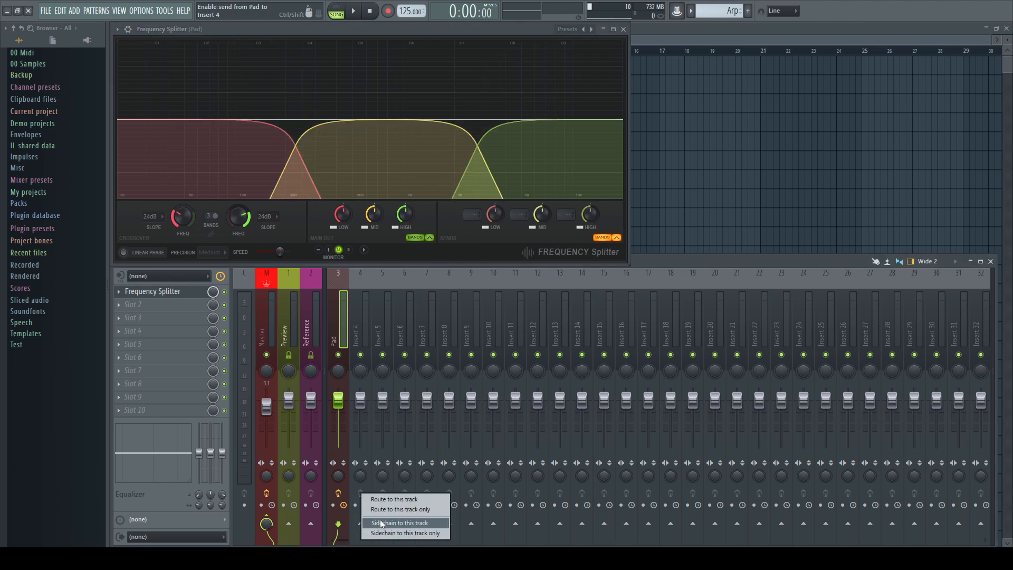
pyautogui.rightClick(383, 524)
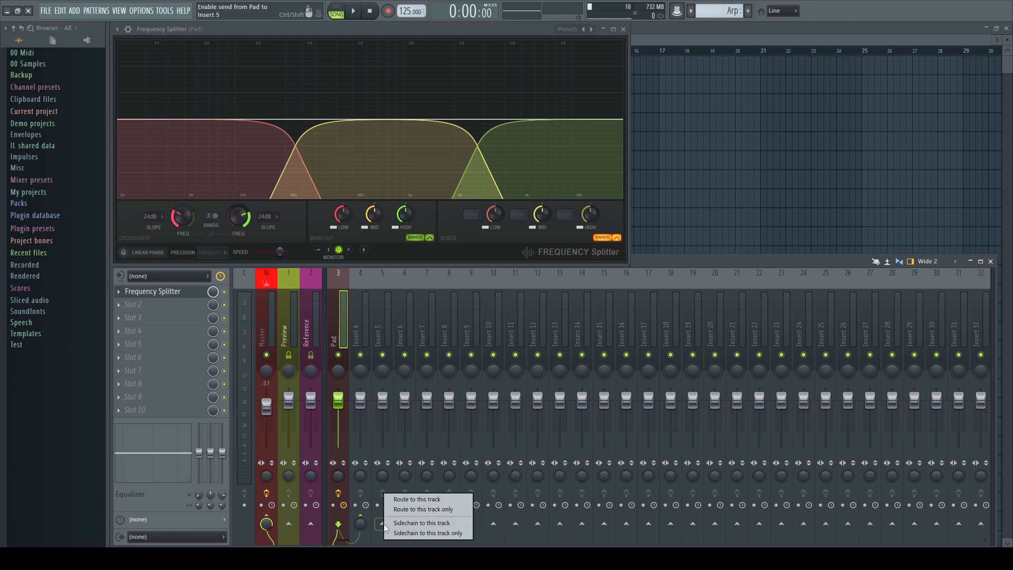
pyautogui.click(413, 521)
pyautogui.rightClick(405, 524)
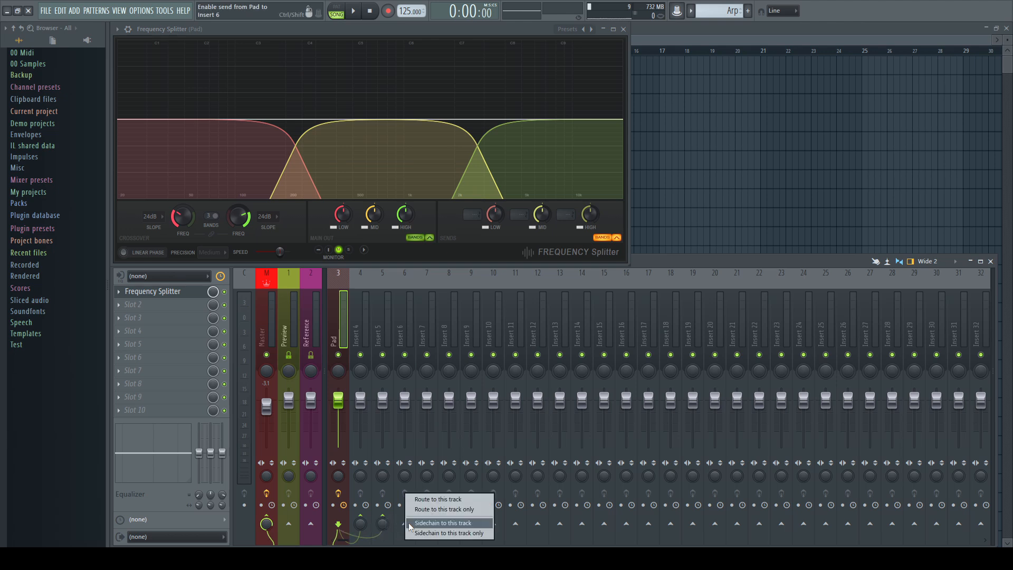
pyautogui.click(423, 521)
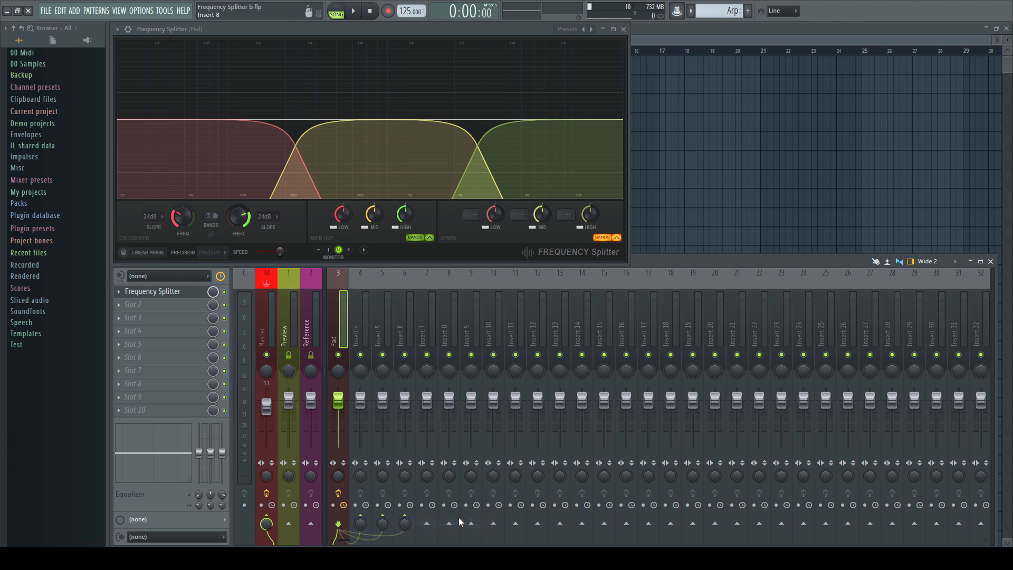
# - Rename mixer Inserts 4, 5 and 6 as Band 1, Band 2 and Band 3 using the preset names
pyautogui.middleClick(357, 324)
pyautogui.click(379, 334)
pyautogui.click(384, 344)
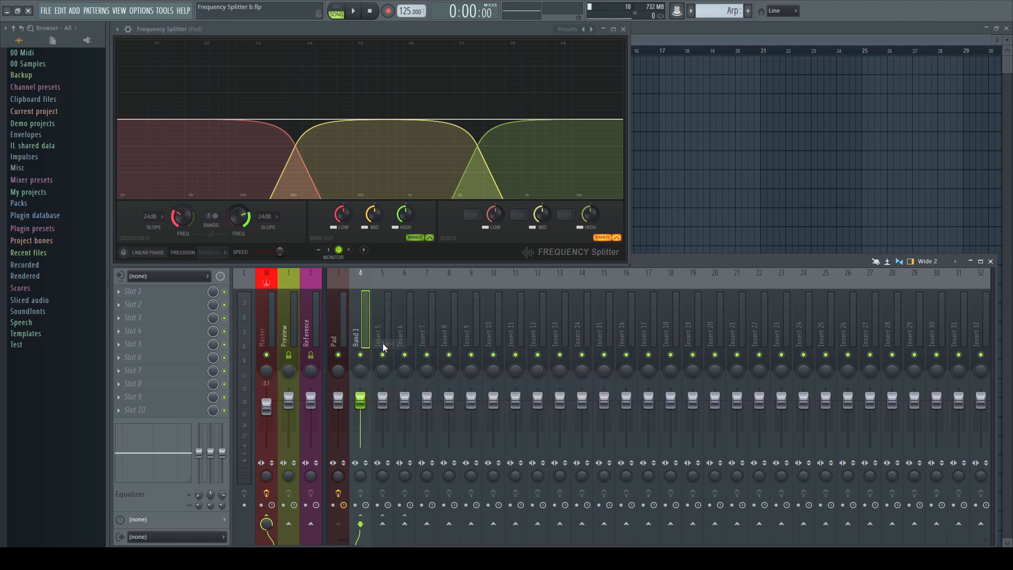
pyautogui.middleClick(384, 346)
pyautogui.click(399, 332)
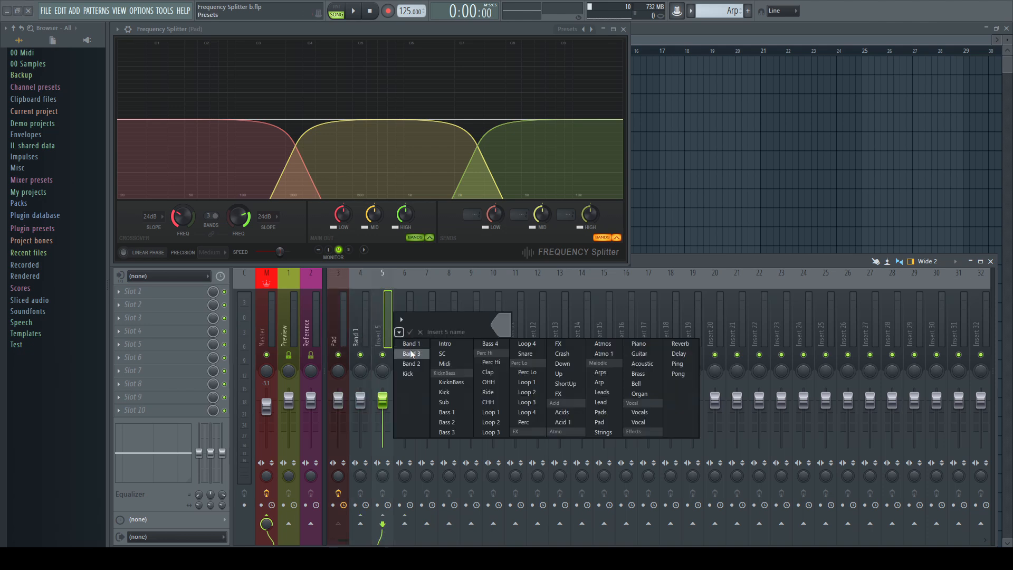
pyautogui.click(412, 364)
pyautogui.middleClick(402, 334)
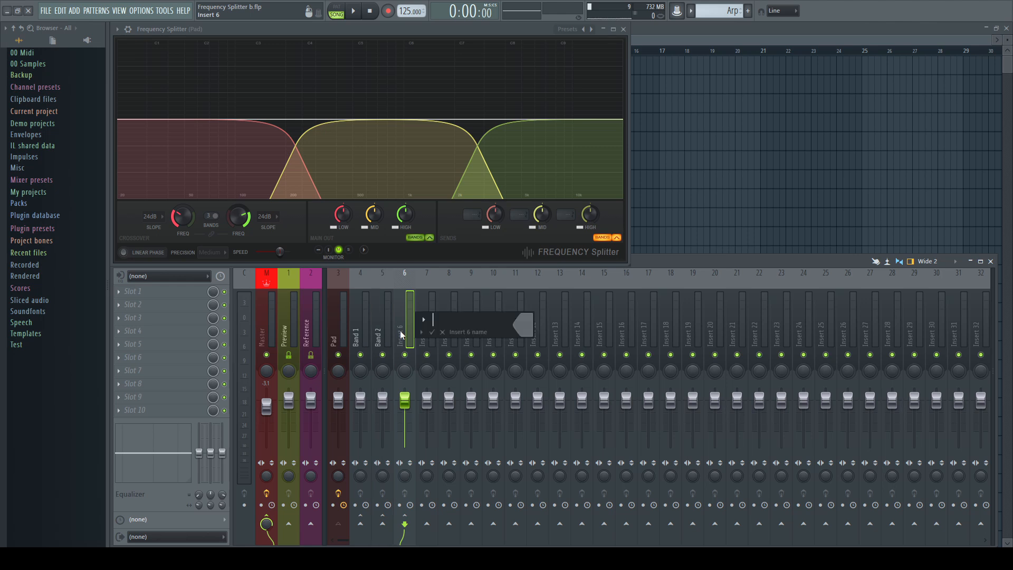
pyautogui.click(421, 332)
pyautogui.click(429, 364)
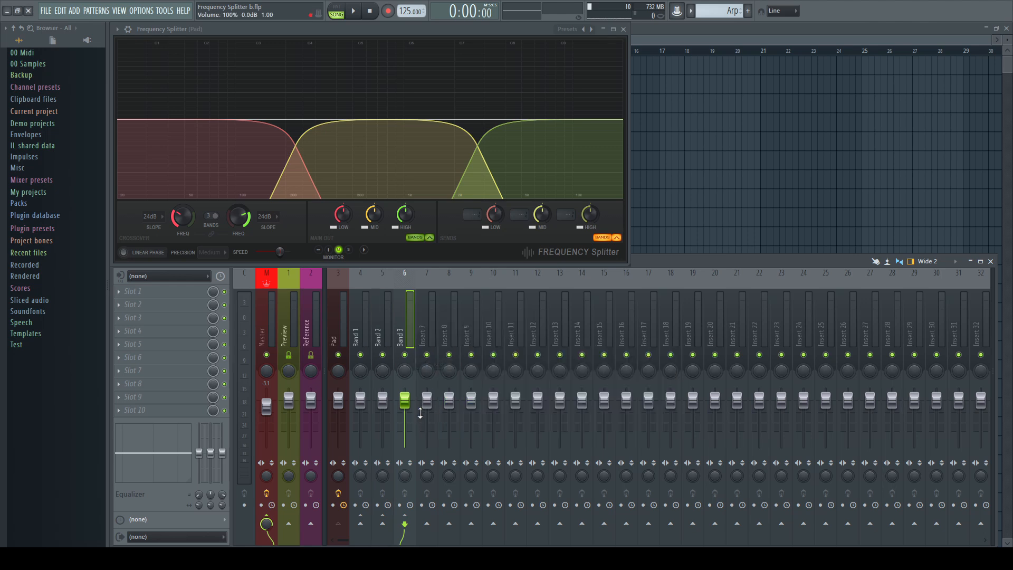
# - Mute the Band 1, Band 2 and Band 3 mixer tracks
pyautogui.click(361, 355)
pyautogui.click(382, 355)
pyautogui.click(405, 355)
# - Assign the splitter's low, mid and high sends to the Band 1, Band 2 and Band 3 mixer tracks
pyautogui.click(472, 214)
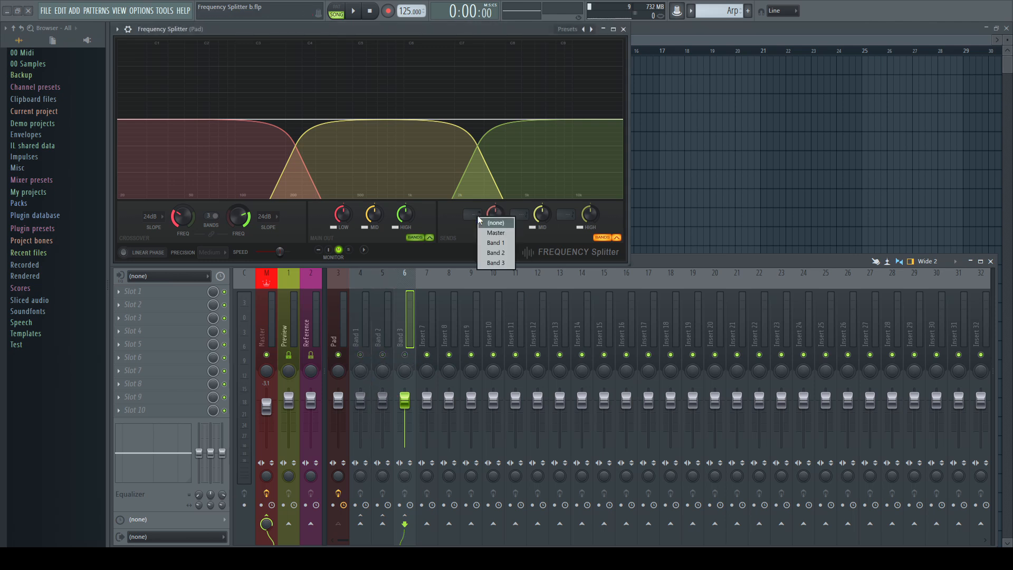
pyautogui.click(496, 244)
pyautogui.click(519, 214)
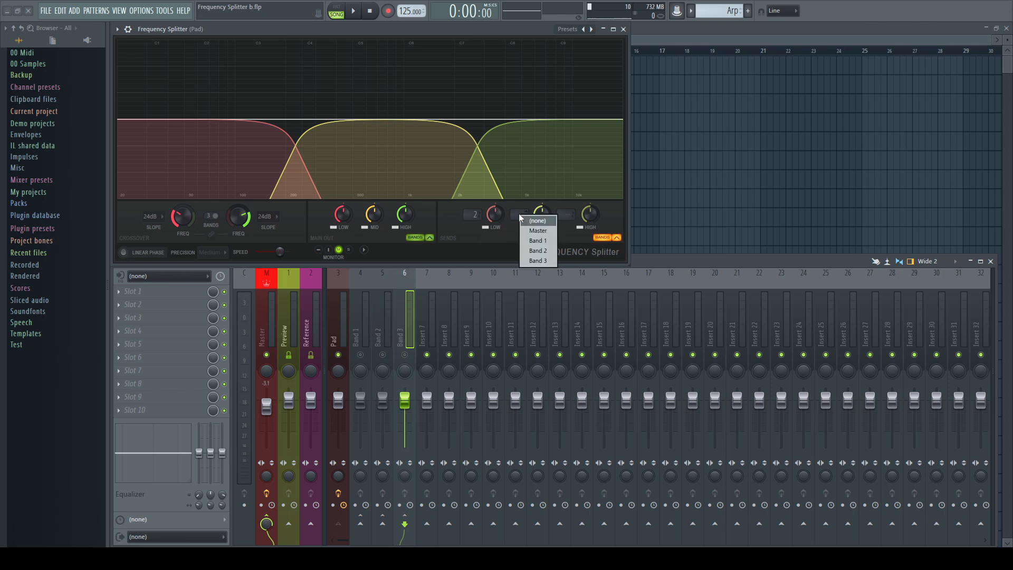
pyautogui.click(532, 251)
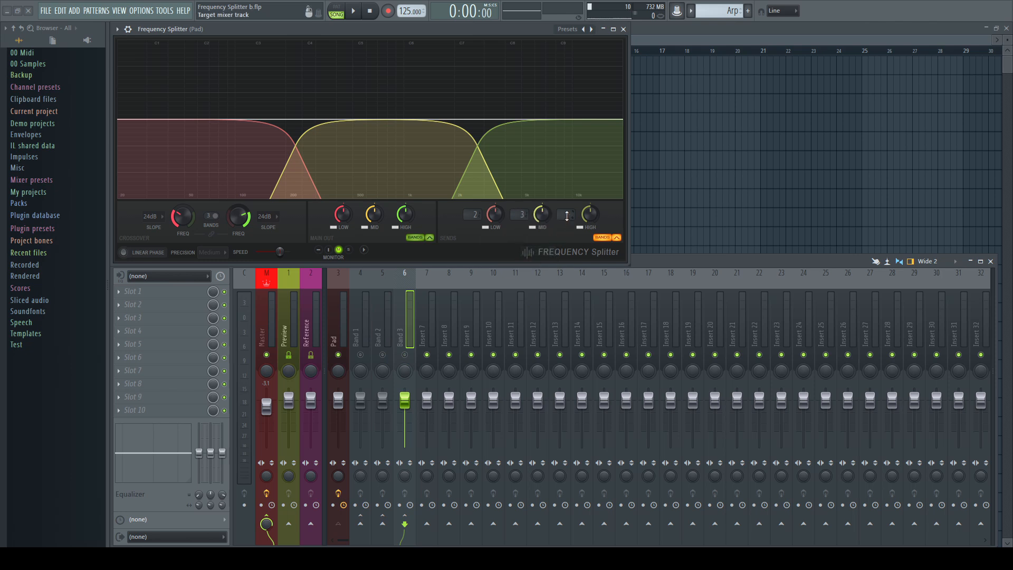
pyautogui.click(566, 214)
pyautogui.click(588, 261)
# - Start playback, mute the Pad track, and unmute Band 1, Band 2 and Band 3 one at a time to hear each alone
pyautogui.press('space')
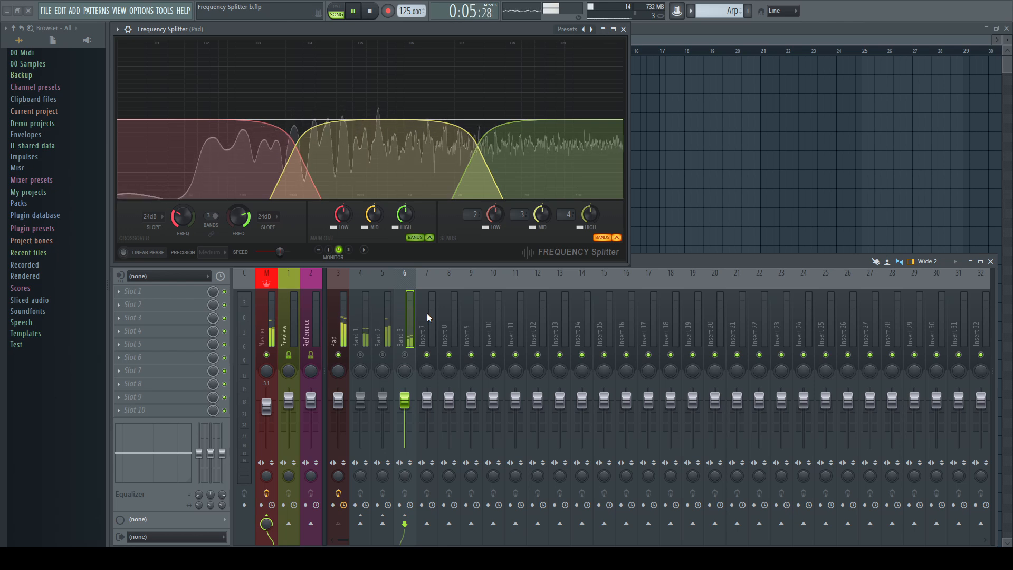
pyautogui.click(339, 355)
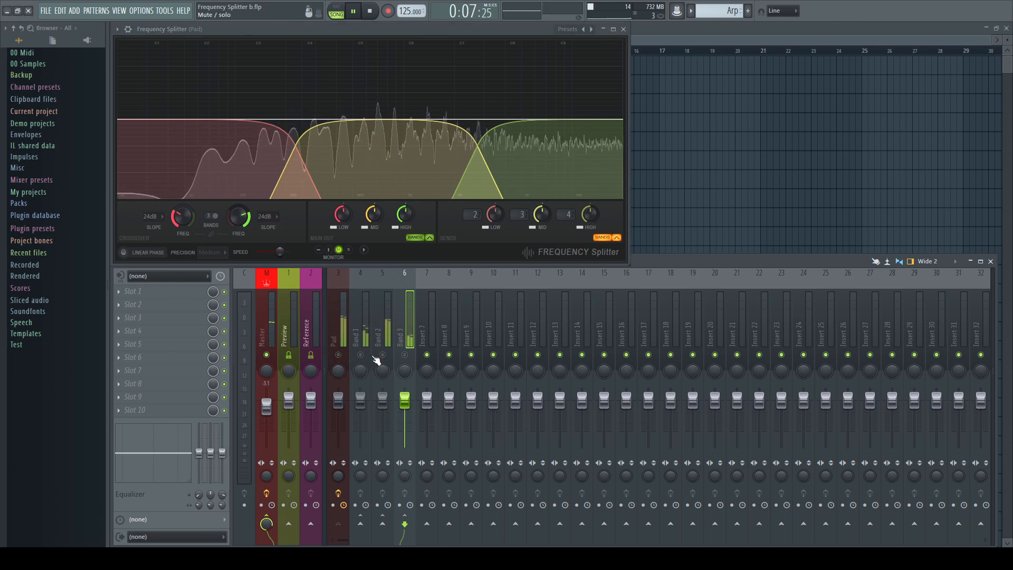
pyautogui.click(361, 355)
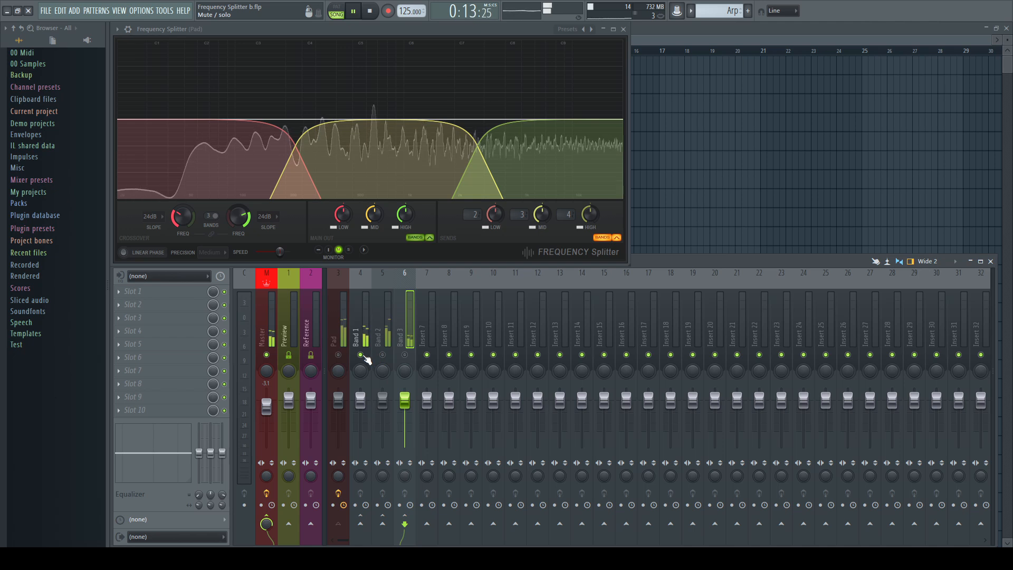
pyautogui.click(361, 355)
pyautogui.click(383, 355)
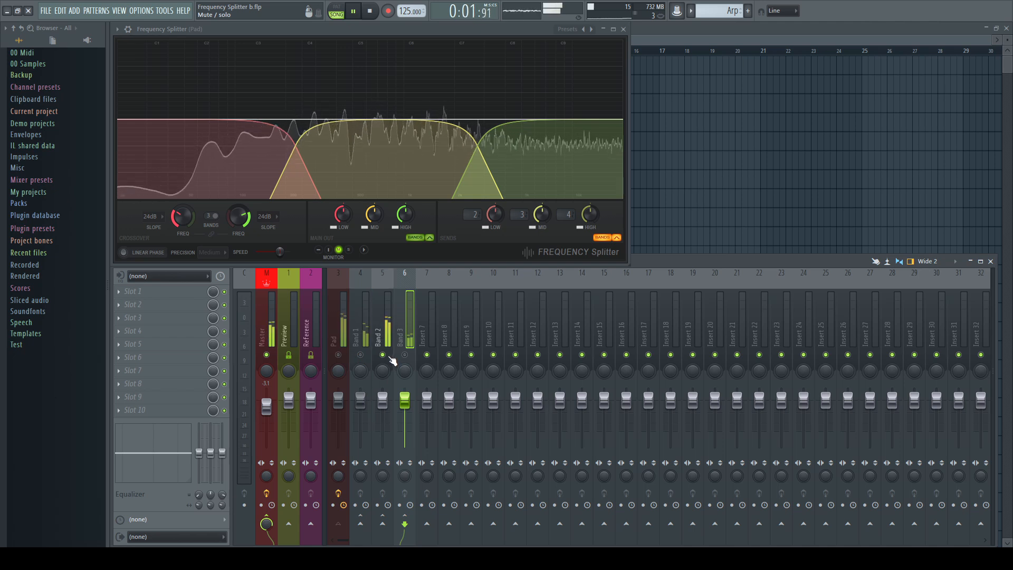
pyautogui.click(384, 355)
pyautogui.click(405, 355)
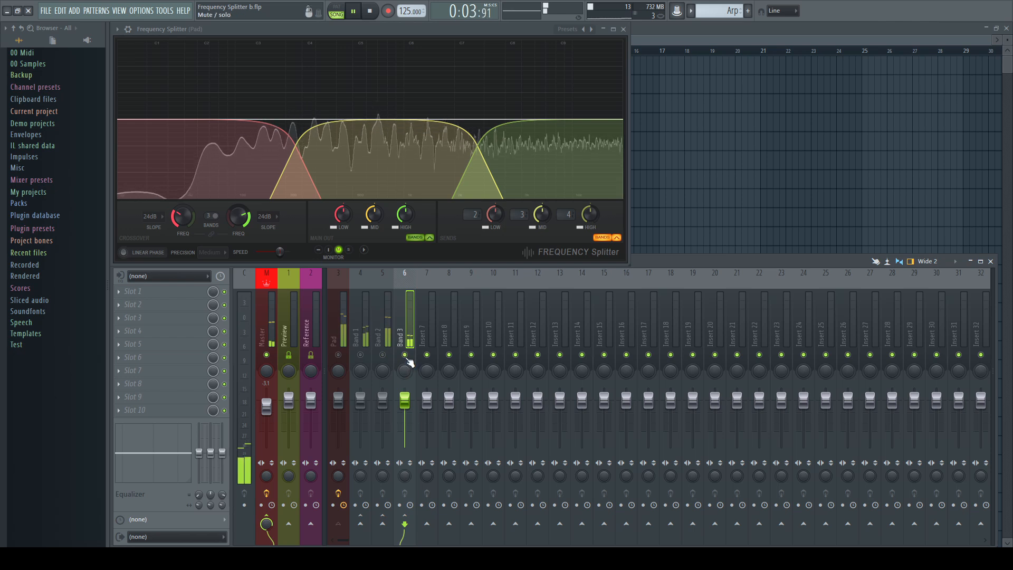
# - Boost the high band's send feeding the Band 3 track, reset it, and stop playback
pyautogui.moveTo(590, 217)
pyautogui.mouseDown()
pyautogui.moveTo(590, 193)
pyautogui.moveTo(591, 222)
pyautogui.mouseUp()
pyautogui.rightClick(591, 221)
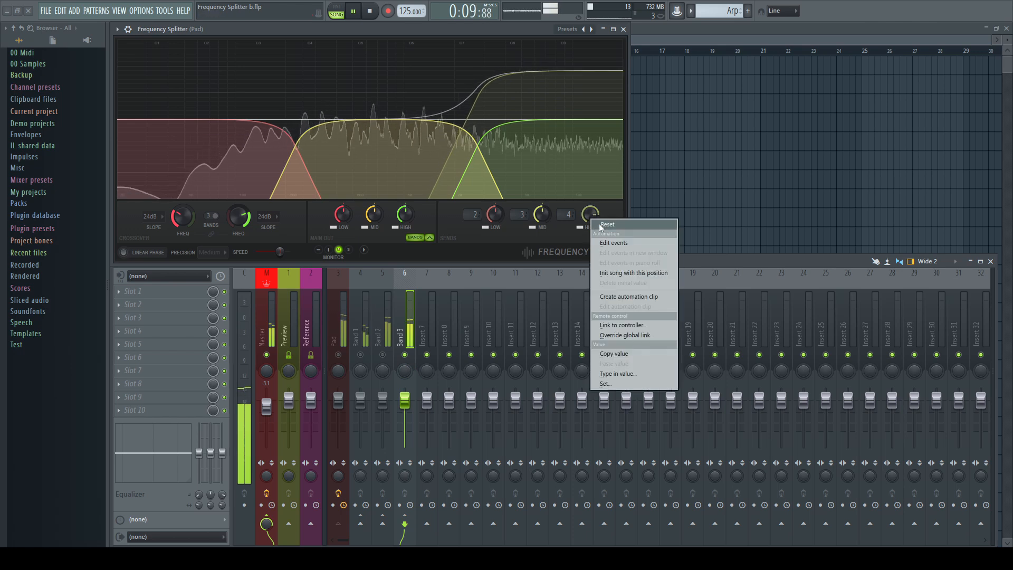
pyautogui.click(599, 224)
pyautogui.press('space')
# - Start playback, lower the low band's main output in the splitter, and reset it
pyautogui.press('space')
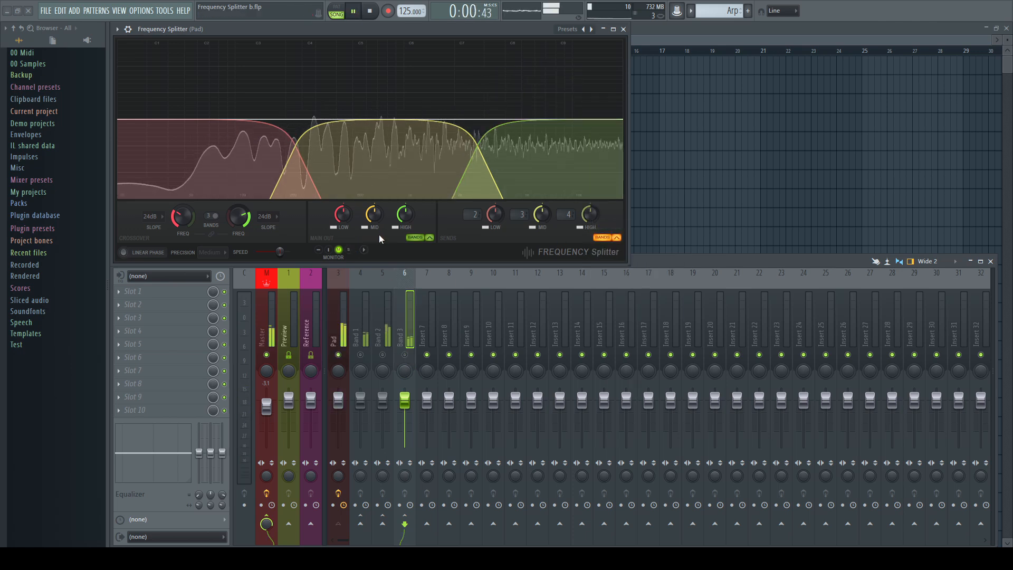
pyautogui.scroll(-3, 338, 216)
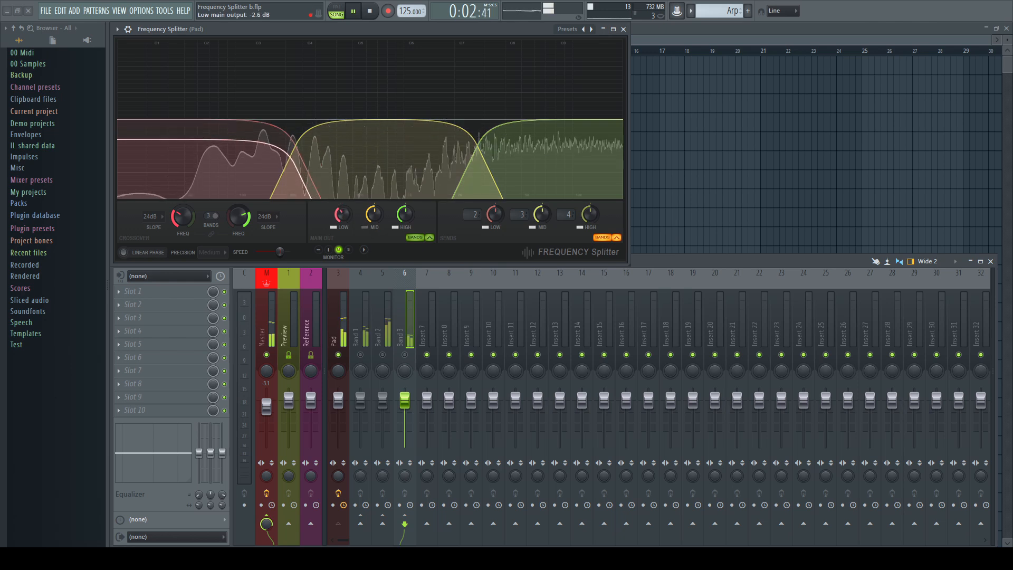
pyautogui.rightClick(338, 215)
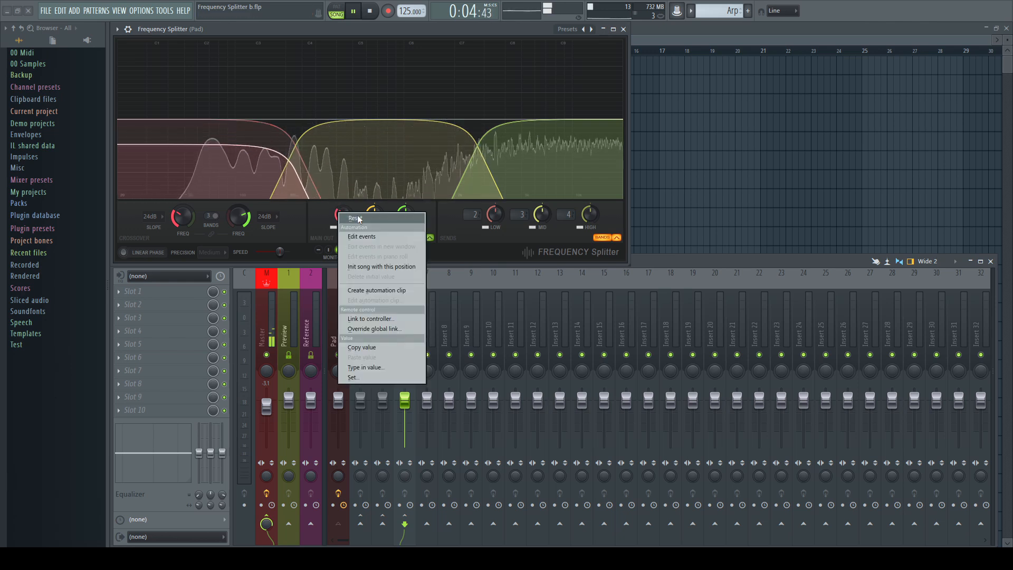
pyautogui.click(345, 219)
# - Lower the high band's main output to about -6.3 dB, reset it, and stop playback
pyautogui.moveTo(411, 220); pyautogui.dragTo(410, 242)
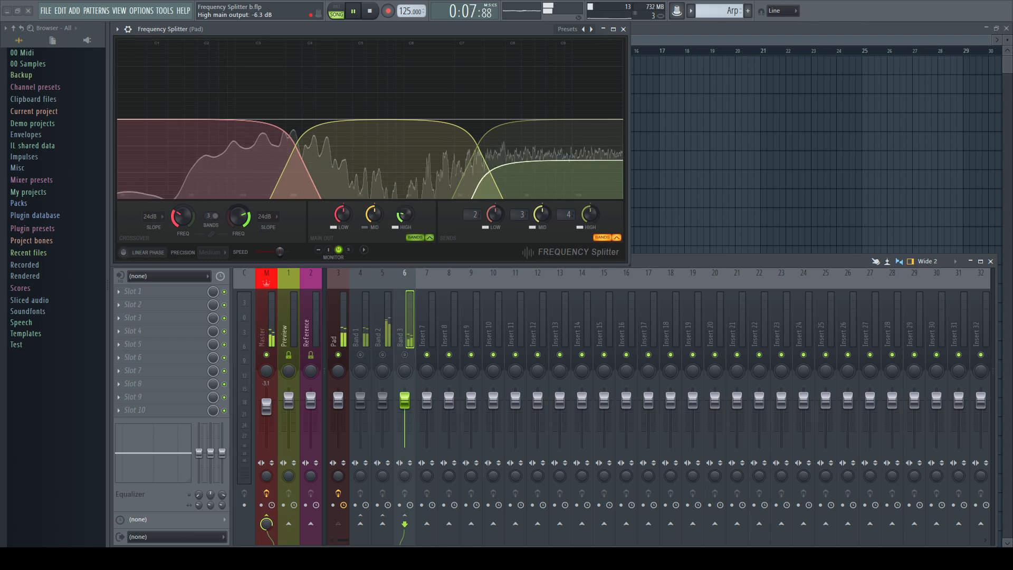
pyautogui.rightClick(405, 215)
pyautogui.click(429, 222)
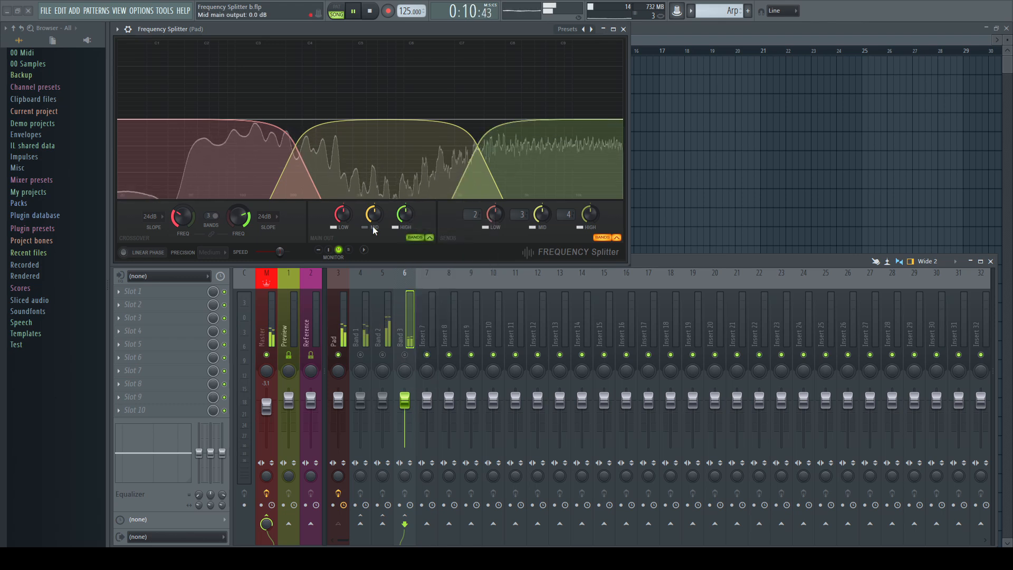
pyautogui.press('space')
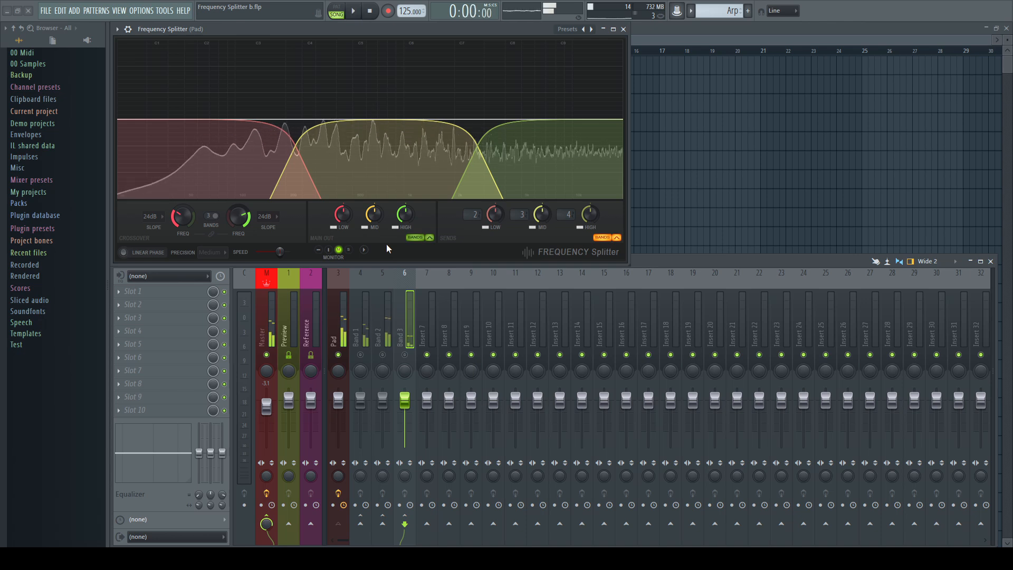
# - Mute the Pad track, unmute Band 1, and during playback boost the low send to about 13.6 dB and reset it
pyautogui.click(338, 354)
pyautogui.click(363, 356)
pyautogui.press('space')
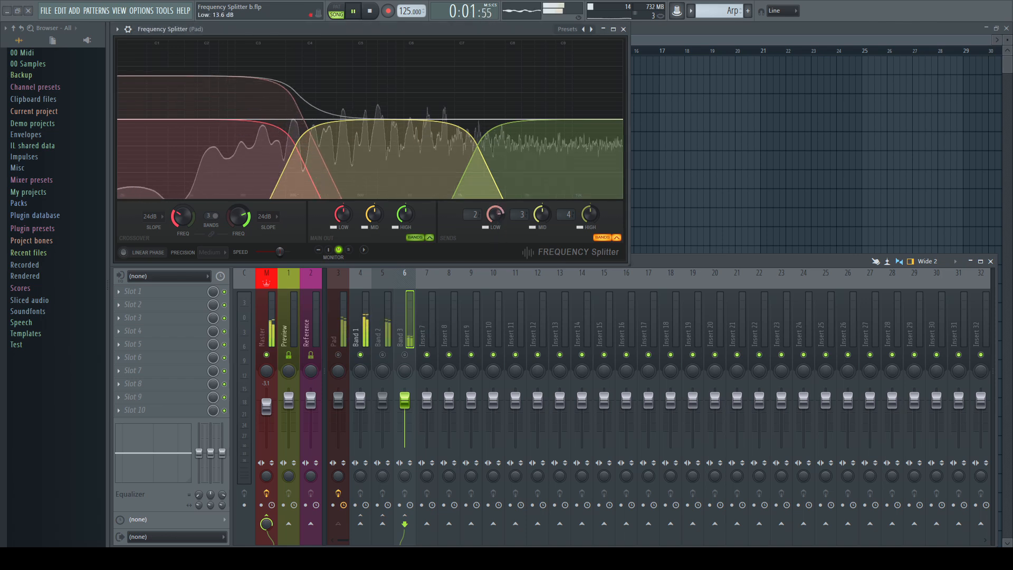
pyautogui.rightClick(496, 217)
pyautogui.click(511, 224)
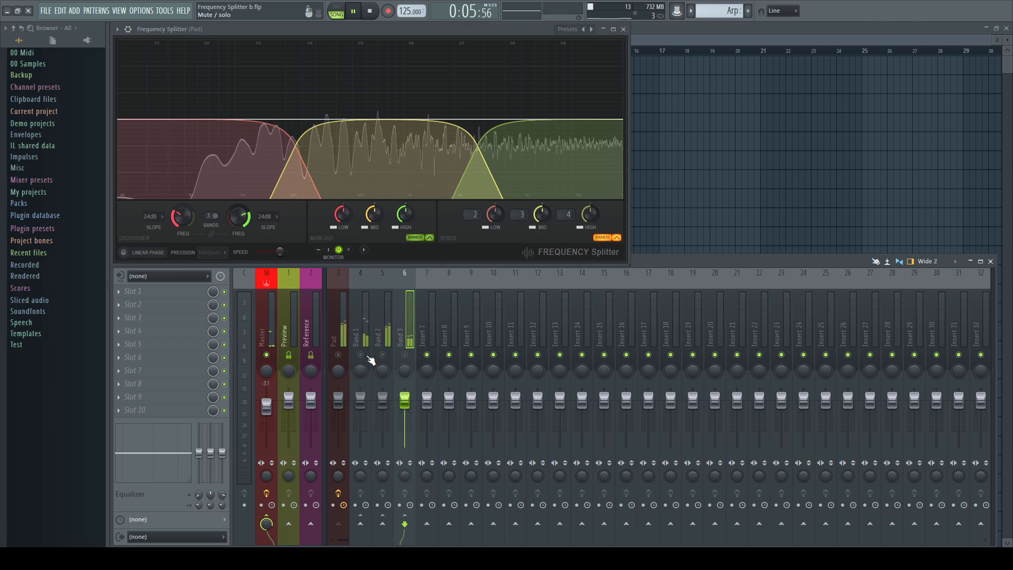
# - Mute Band 1, unmute Band 2, and boost the mid band's send to about 5 dB before resetting it
pyautogui.click(361, 354)
pyautogui.click(382, 355)
pyautogui.moveTo(542, 215)
pyautogui.mouseDown()
pyautogui.moveTo(542, 236)
pyautogui.moveTo(542, 198)
pyautogui.mouseUp()
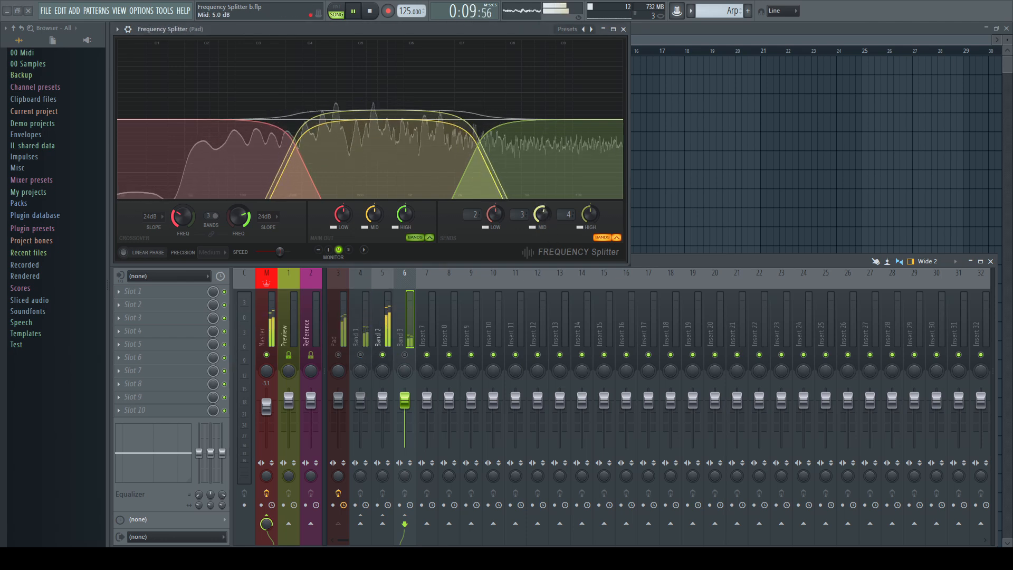
pyautogui.rightClick(545, 215)
pyautogui.click(555, 222)
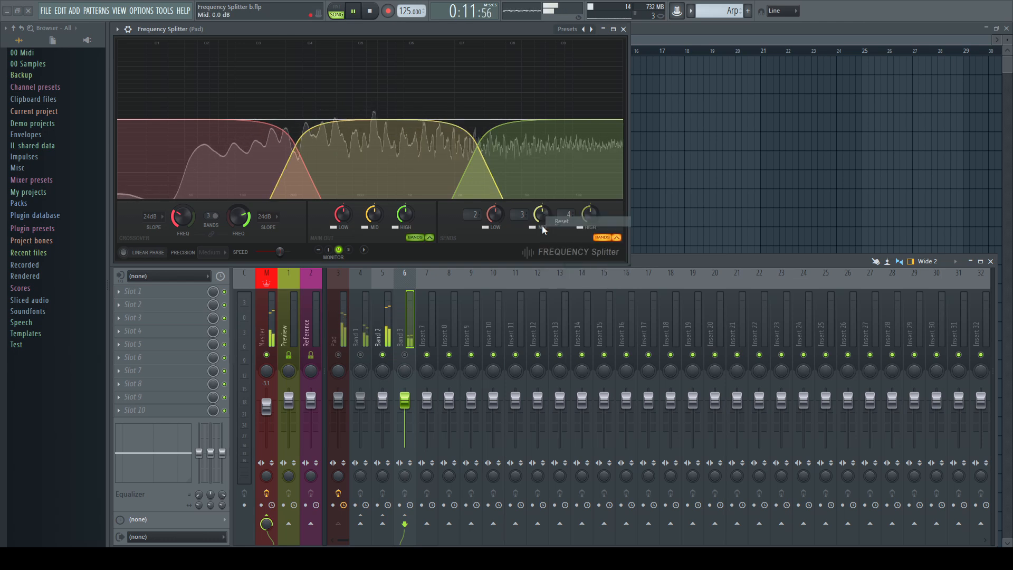
# - Raise the mid band's main output to about 14.5 dB, reset it, and stop playback
pyautogui.moveTo(374, 215); pyautogui.dragTo(374, 198)
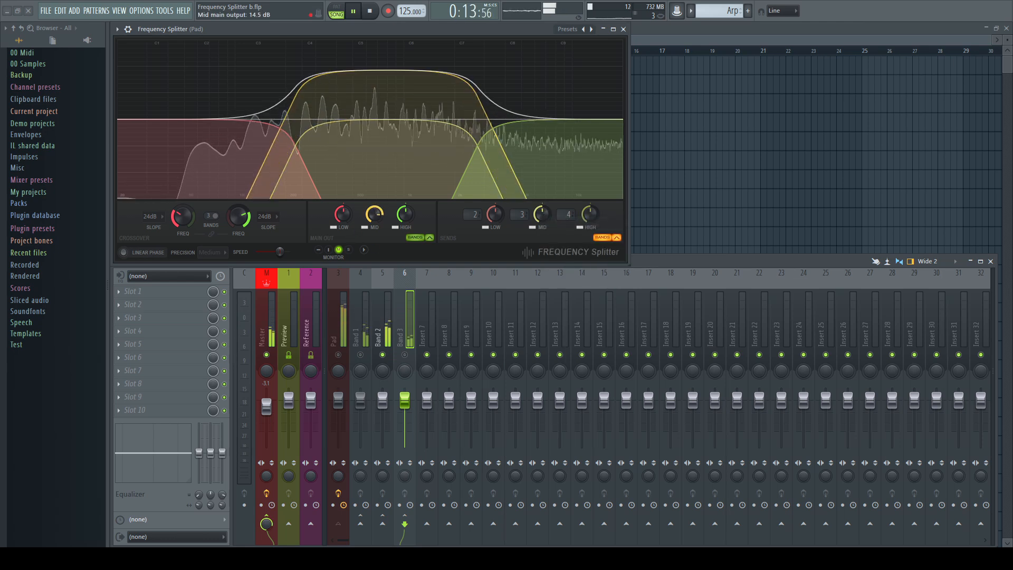
pyautogui.rightClick(375, 214)
pyautogui.click(398, 222)
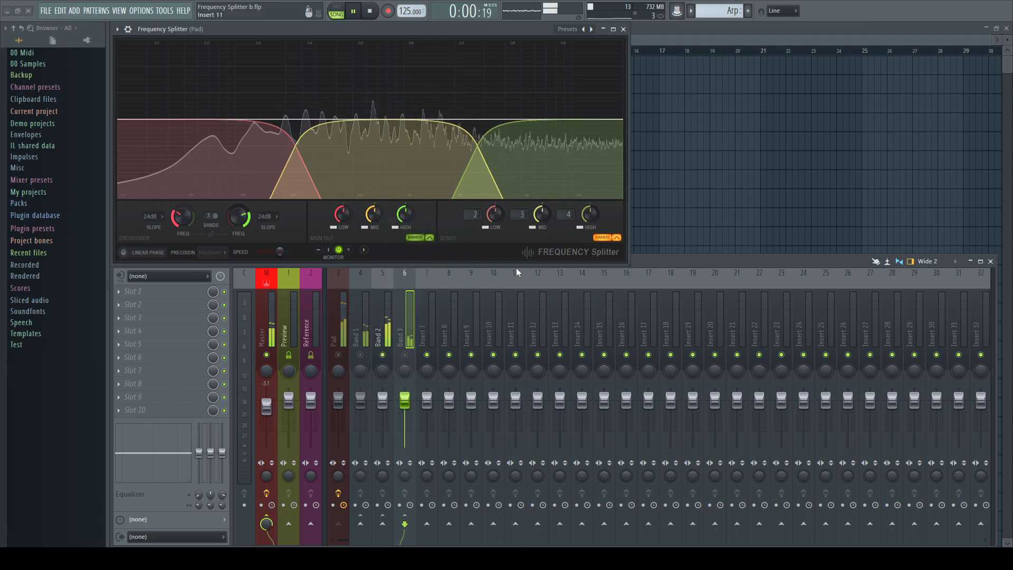
pyautogui.press('space')
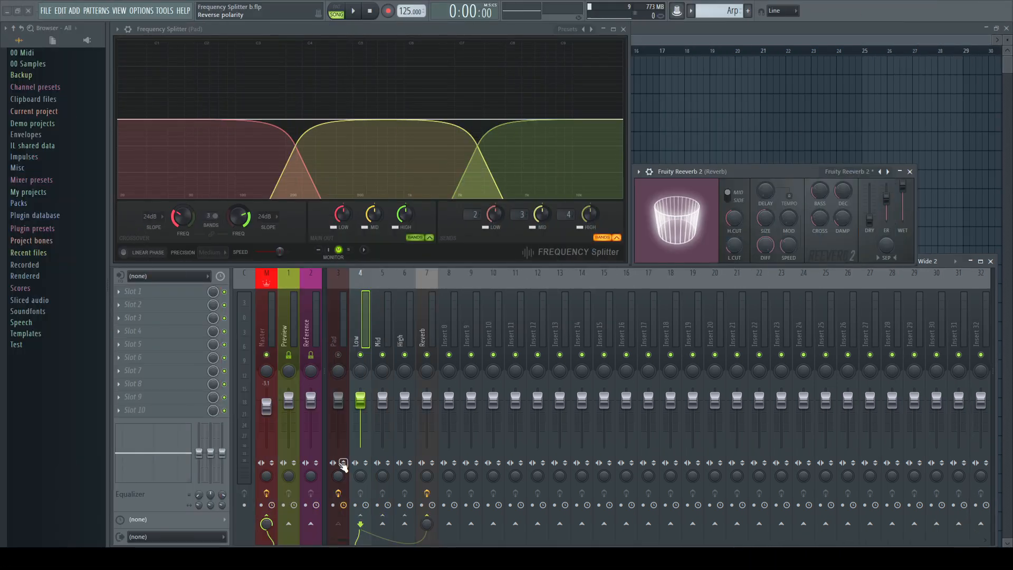
# - Start playback and check the Mid and High tracks' sends to the Reverb track
pyautogui.press('space')
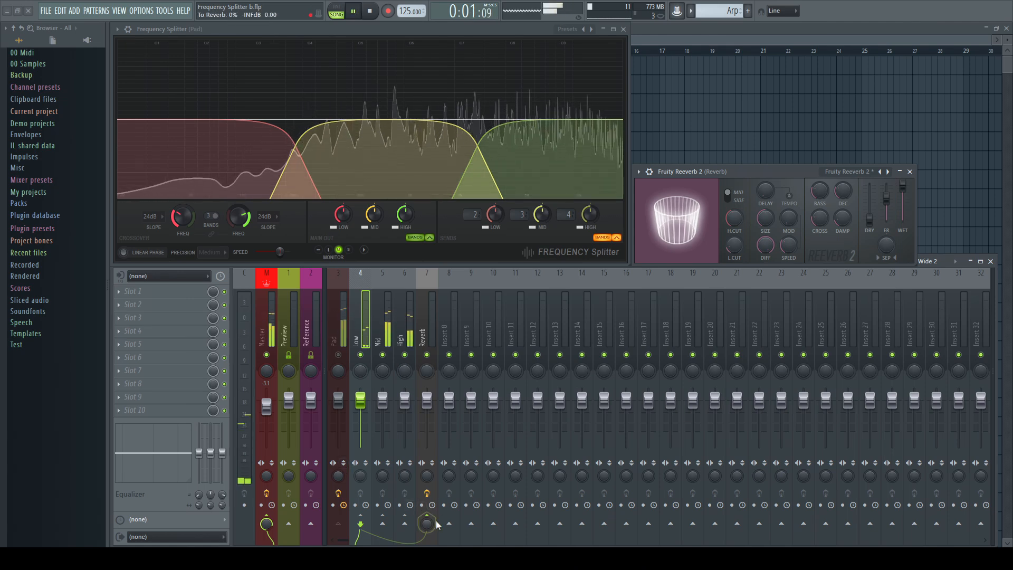
pyautogui.click(389, 334)
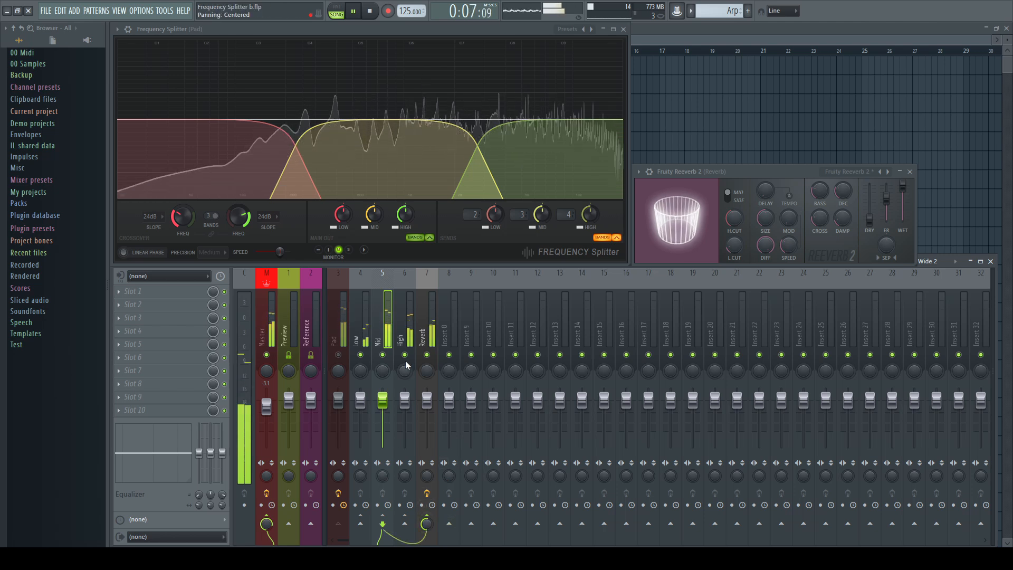
pyautogui.click(407, 340)
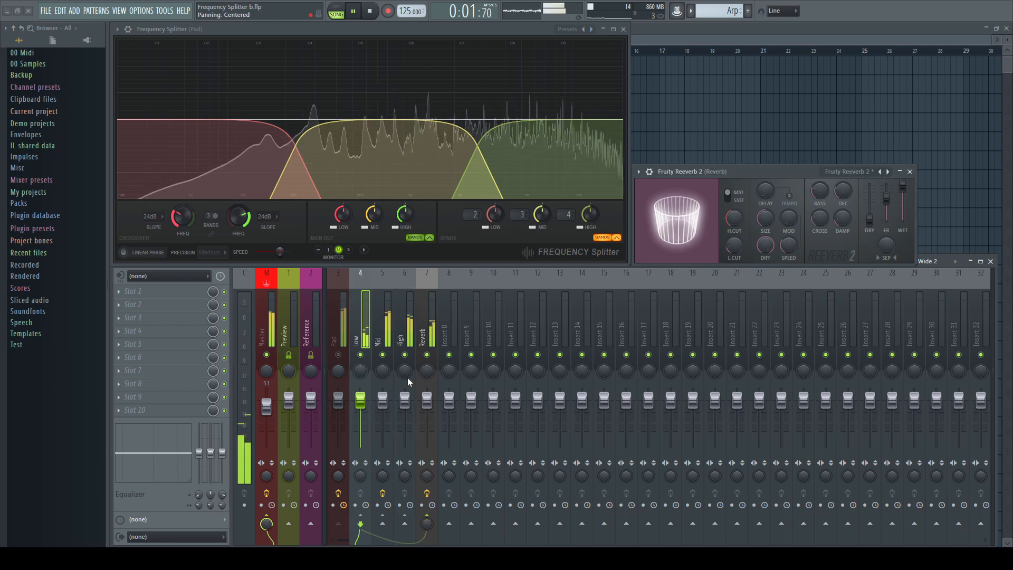
# - Adjust the Distructor mix level on the Mid track, and audition Gross Beat's 1/4 Bt Gate volume pattern there
pyautogui.click(387, 332)
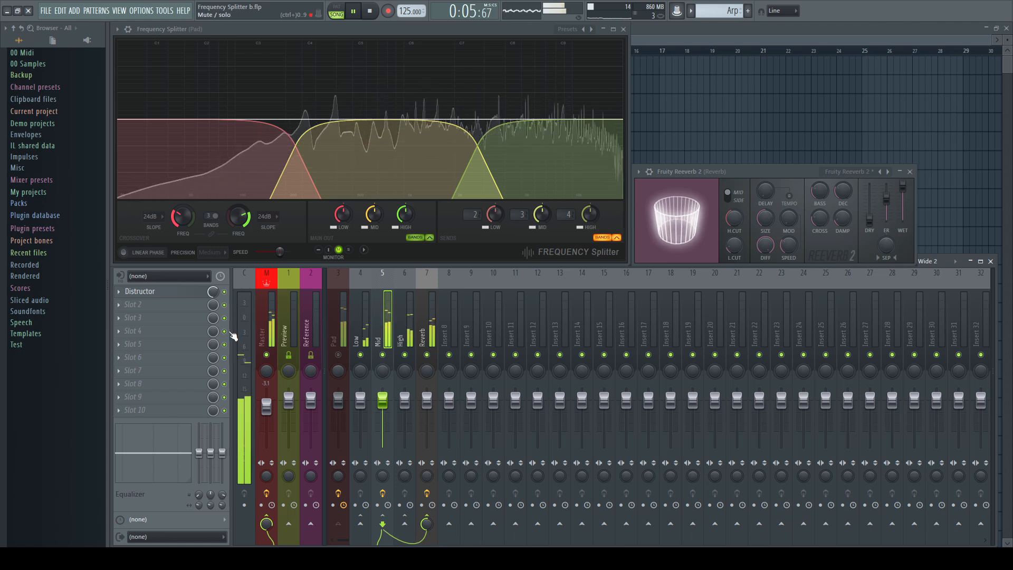
pyautogui.moveTo(213, 291); pyautogui.dragTo(213, 291)
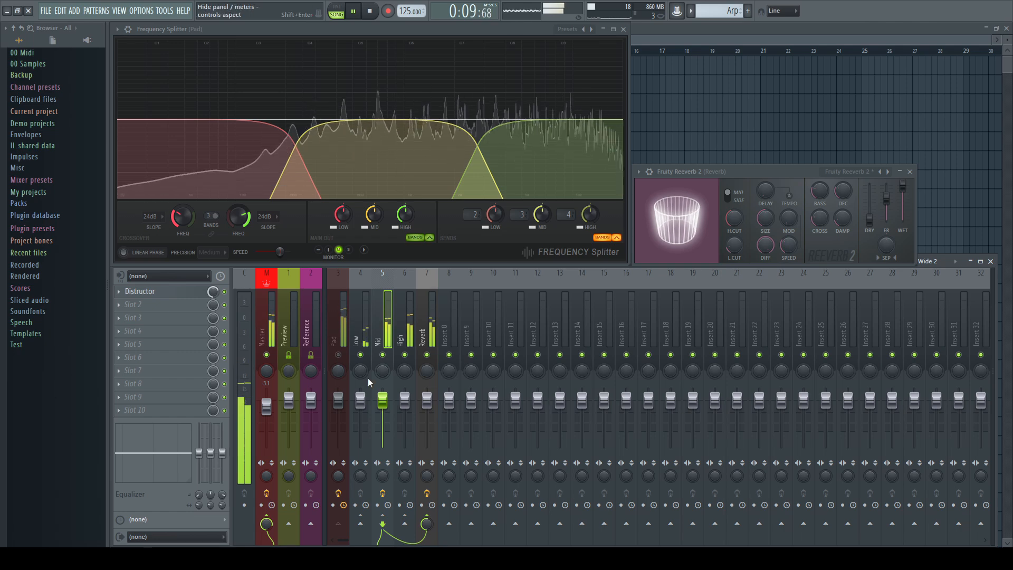
pyautogui.press('space')
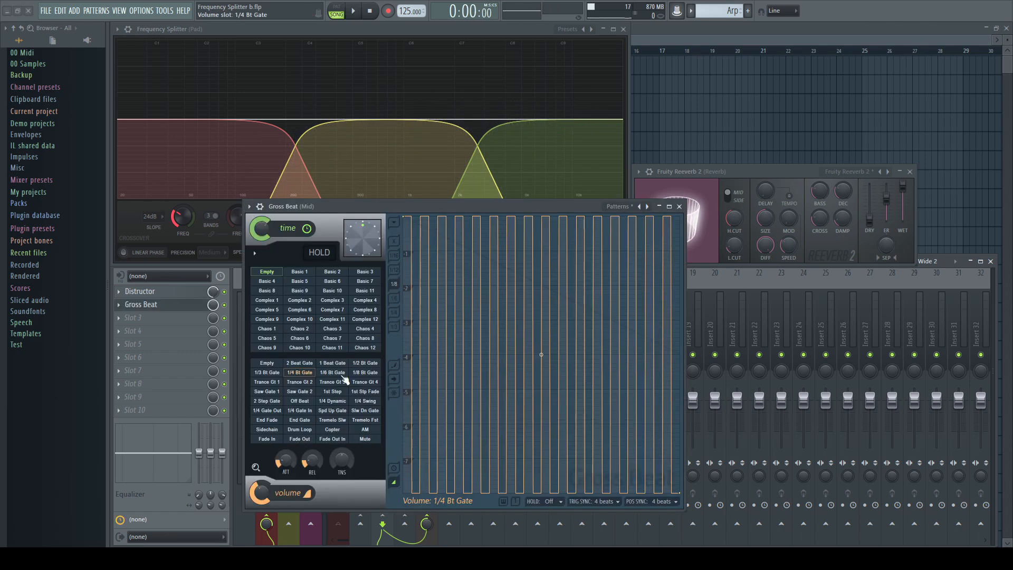
pyautogui.press('space')
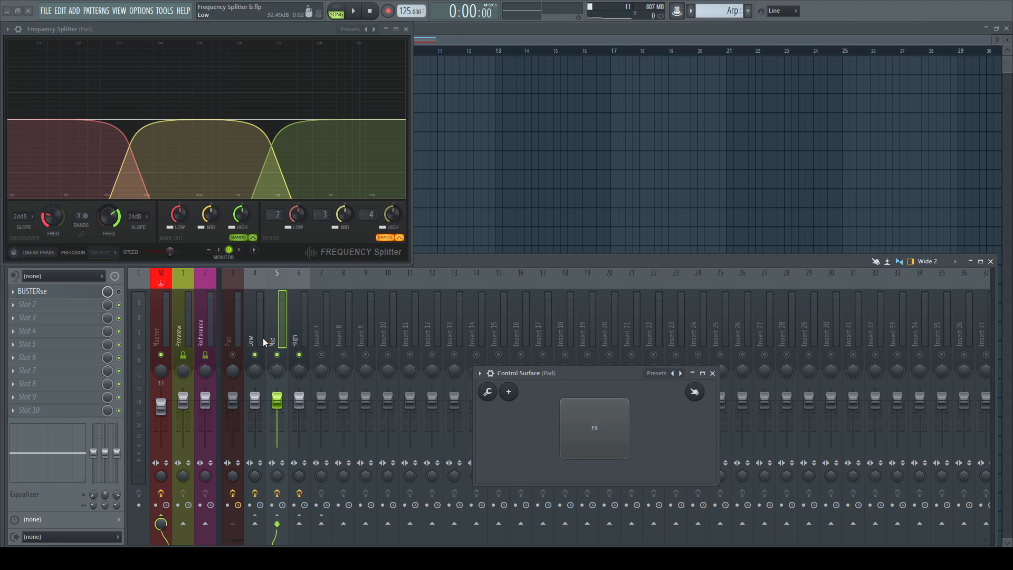
# - Start playback and open the LALA compressor on the Low track and the FETISH compressor on the High track
pyautogui.press('space')
pyautogui.click(264, 343)
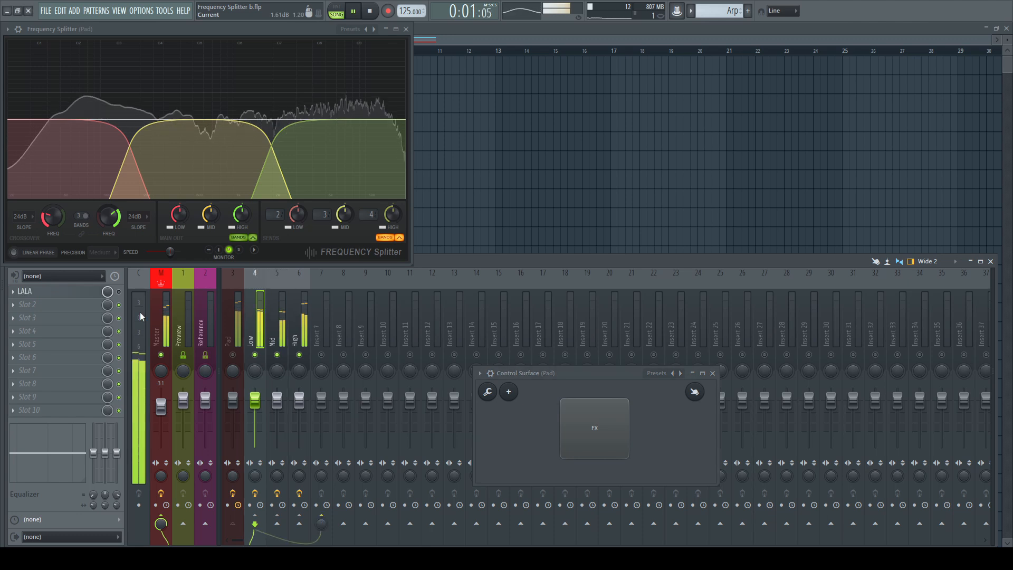
pyautogui.click(84, 293)
pyautogui.click(308, 330)
pyautogui.click(259, 334)
pyautogui.click(294, 335)
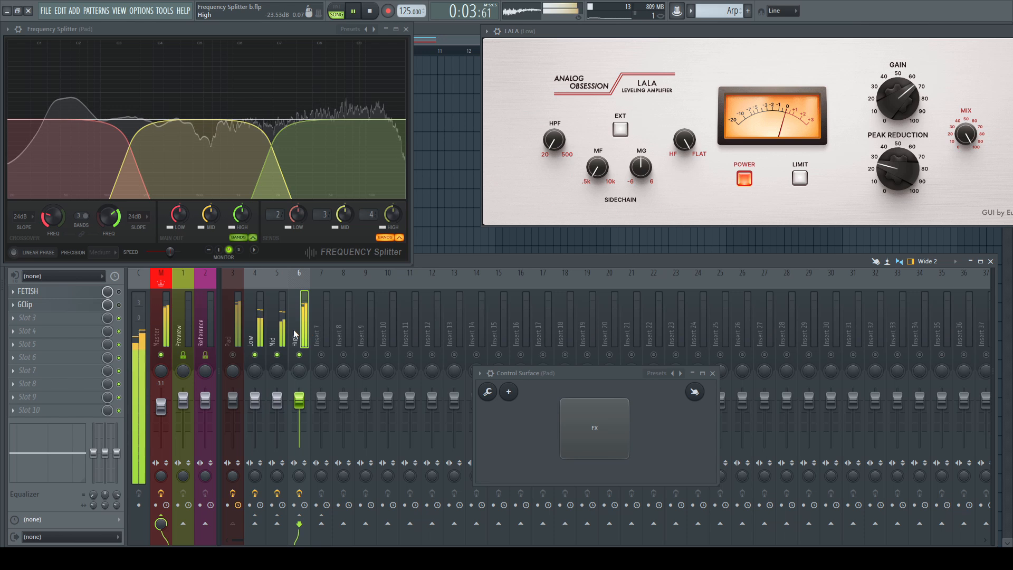
pyautogui.click(92, 294)
# - Select the Mid track and open its BUSTERse compressor
pyautogui.click(277, 332)
pyautogui.click(297, 333)
pyautogui.click(277, 333)
pyautogui.click(298, 332)
pyautogui.click(277, 332)
pyautogui.click(298, 332)
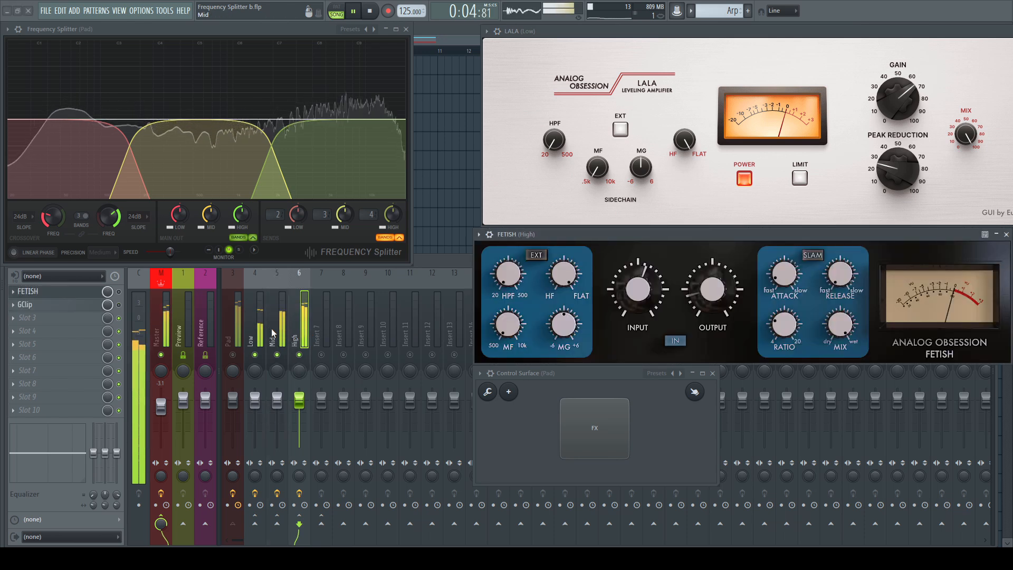
pyautogui.click(274, 333)
pyautogui.click(293, 334)
pyautogui.click(275, 332)
pyautogui.click(291, 336)
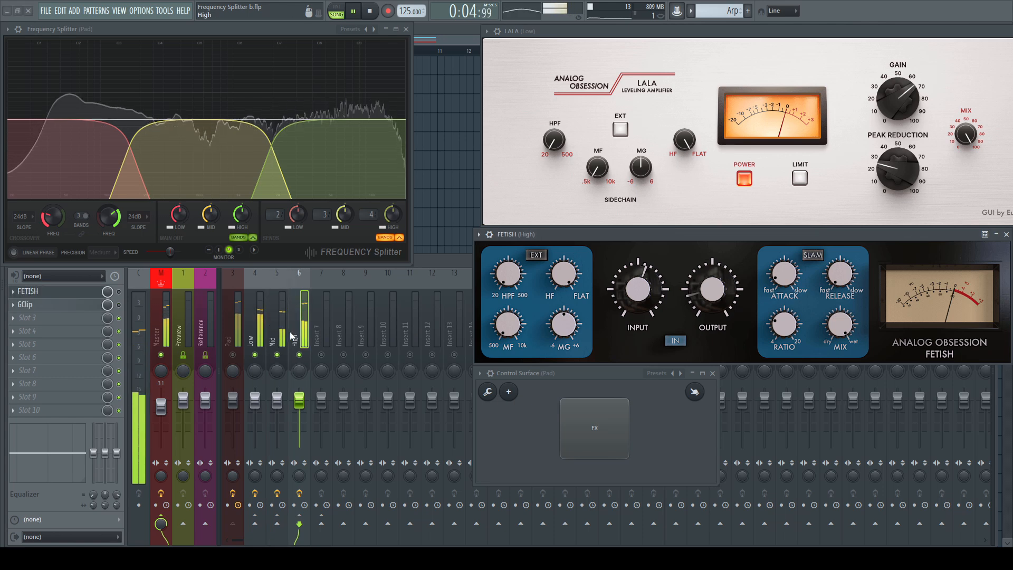
pyautogui.click(278, 333)
pyautogui.click(91, 294)
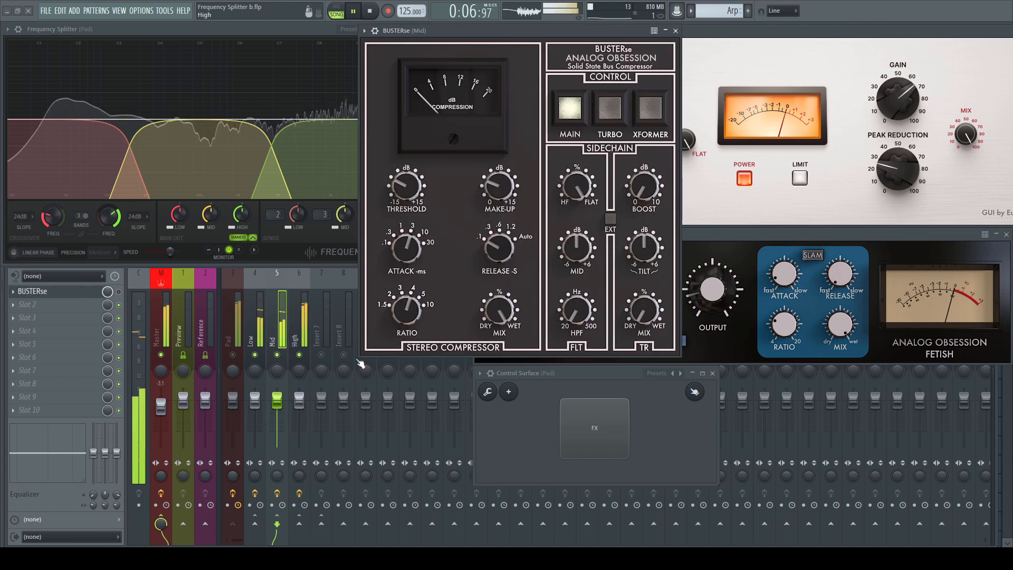
# - Enable the band compressors with the FX switch on the Control Surface, and stop playback
pyautogui.click(595, 434)
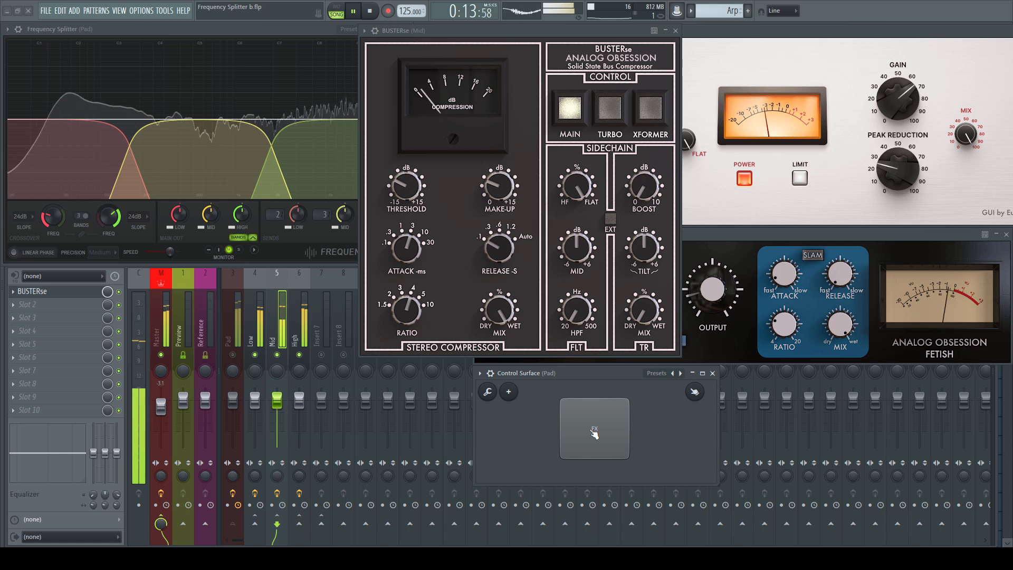
pyautogui.press('space')
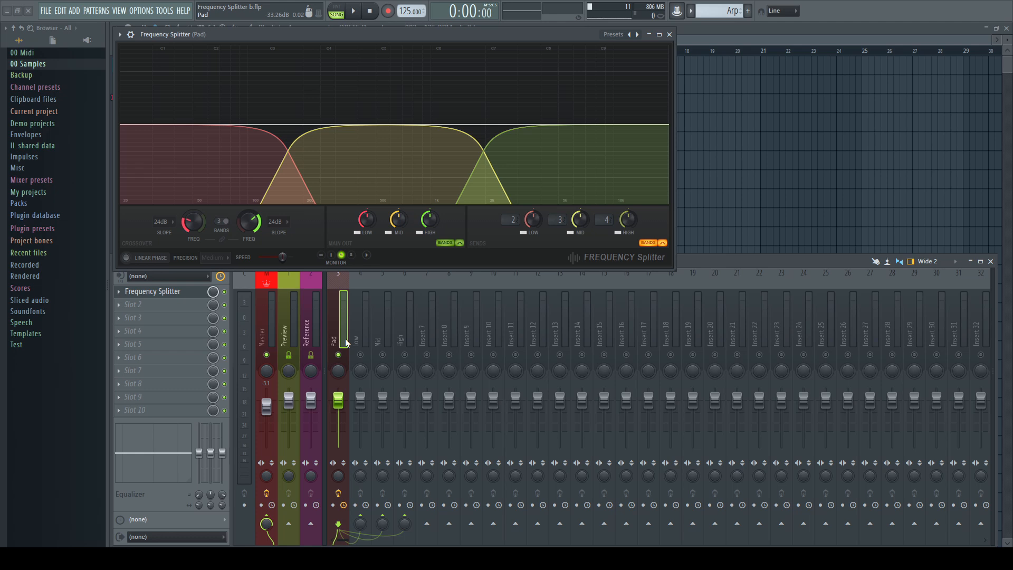
# - Start playback, add Fruity Reeverb 2 after the Frequency Splitter on the Pad track, and close the reverb's window
pyautogui.press('space')
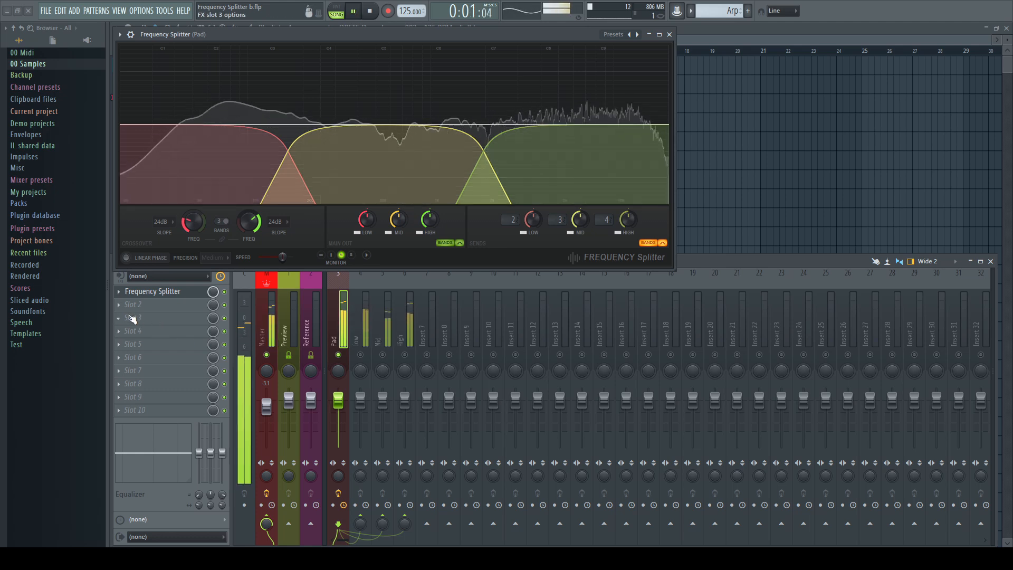
pyautogui.click(121, 309)
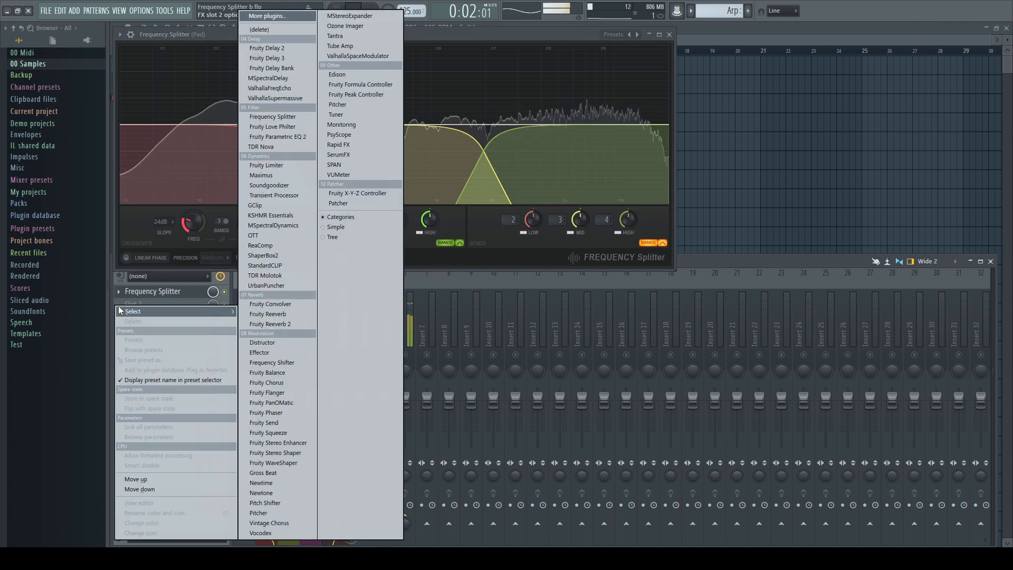
pyautogui.click(277, 321)
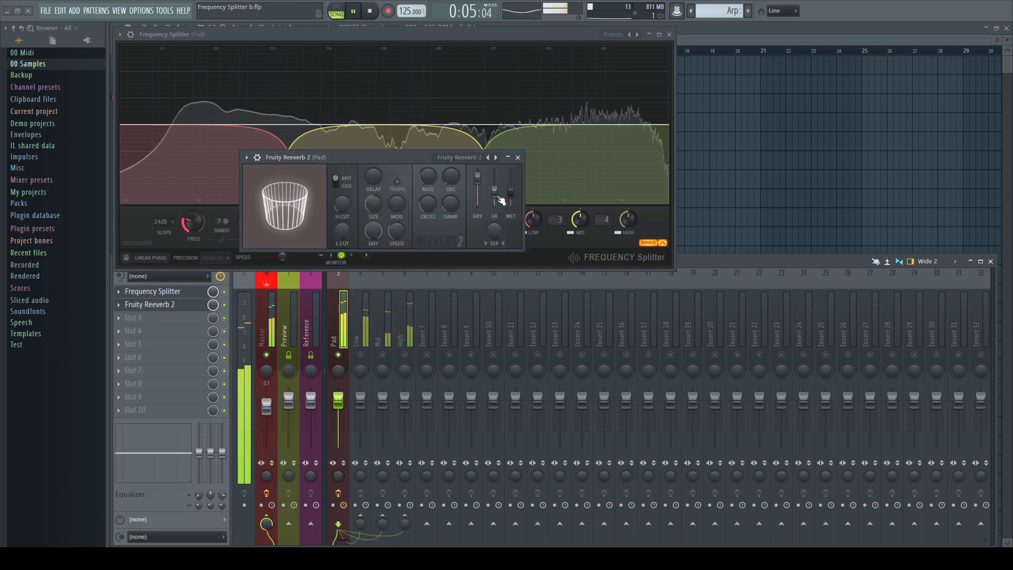
pyautogui.click(518, 157)
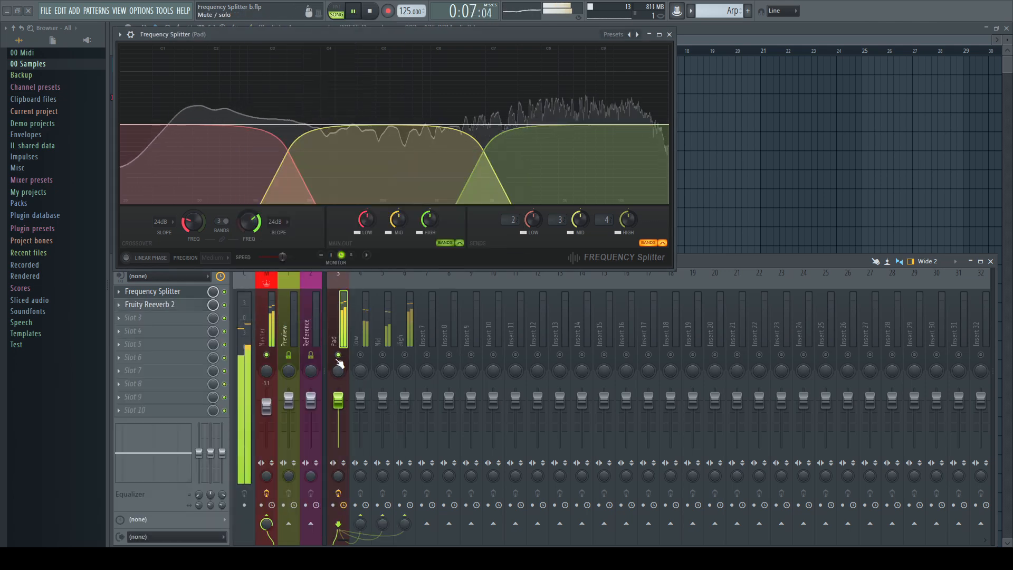
# - Mute Pad and unmute the Low, Mid and High tracks to compare the sound, and restore the original mutes
pyautogui.click(339, 355)
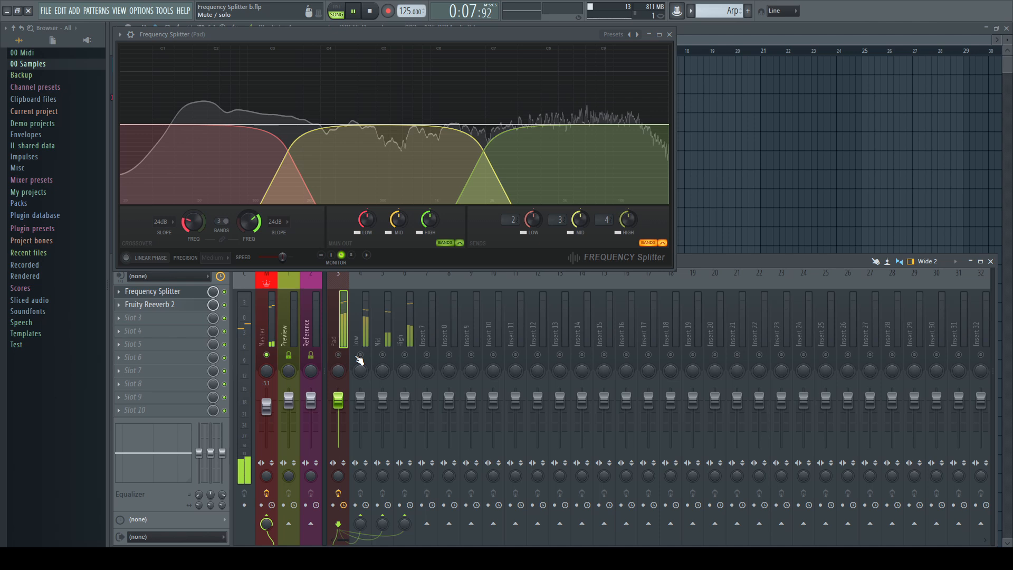
pyautogui.moveTo(358, 357); pyautogui.dragTo(413, 358)
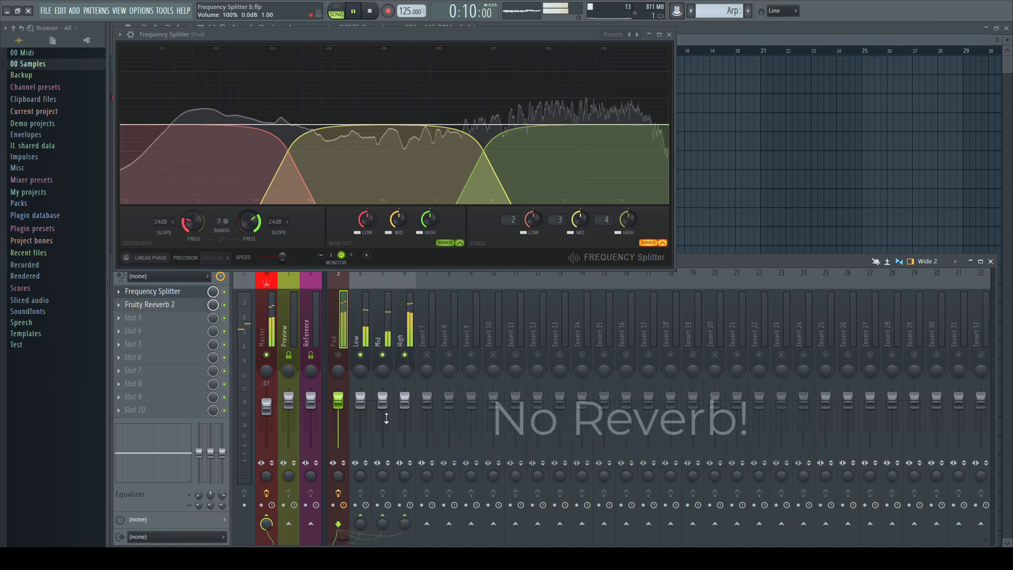
pyautogui.moveTo(361, 356); pyautogui.dragTo(405, 357)
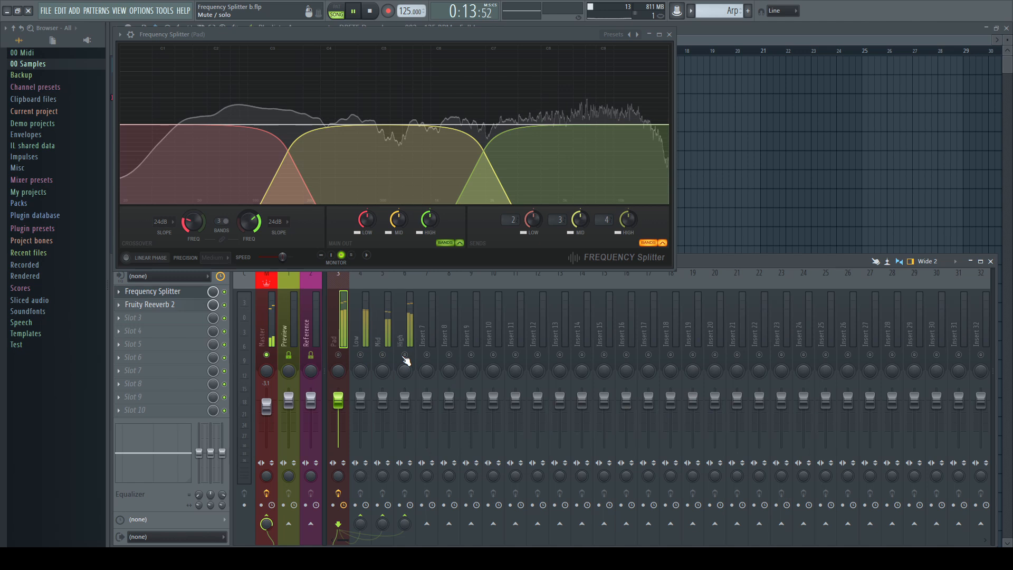
pyautogui.click(338, 354)
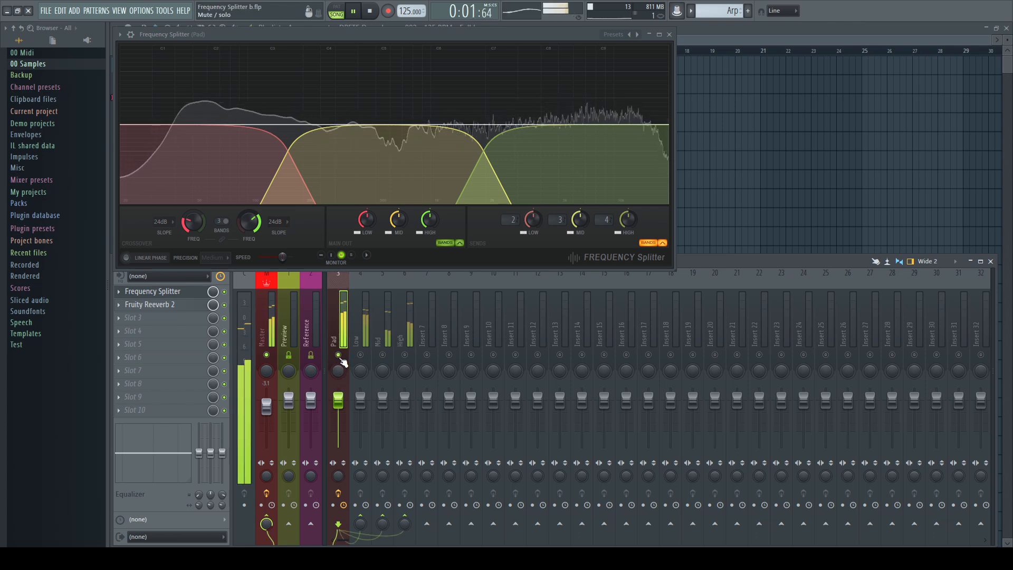
# - Restart playback and turn the Pad splitter's Low, Mid and High main outputs all the way down
pyautogui.press('space')
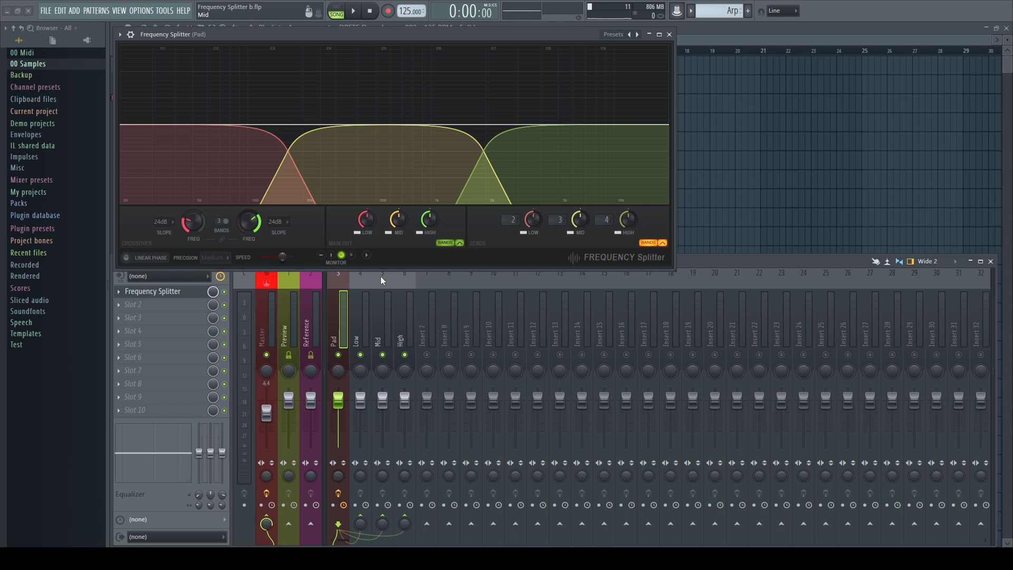
pyautogui.press('space')
pyautogui.moveTo(368, 222); pyautogui.dragTo(368, 264)
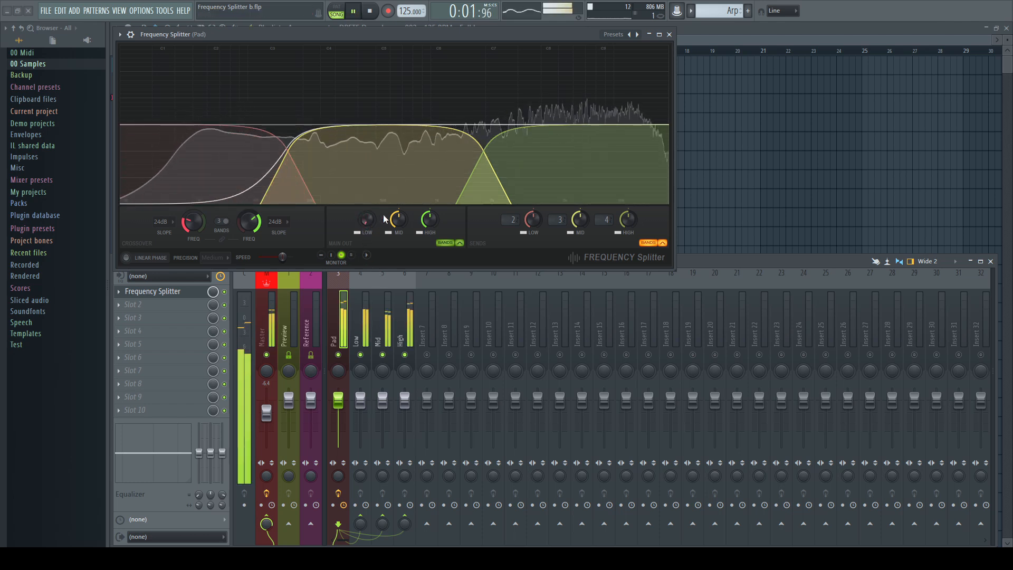
pyautogui.moveTo(399, 219); pyautogui.dragTo(398, 261)
pyautogui.moveTo(429, 219); pyautogui.dragTo(429, 261)
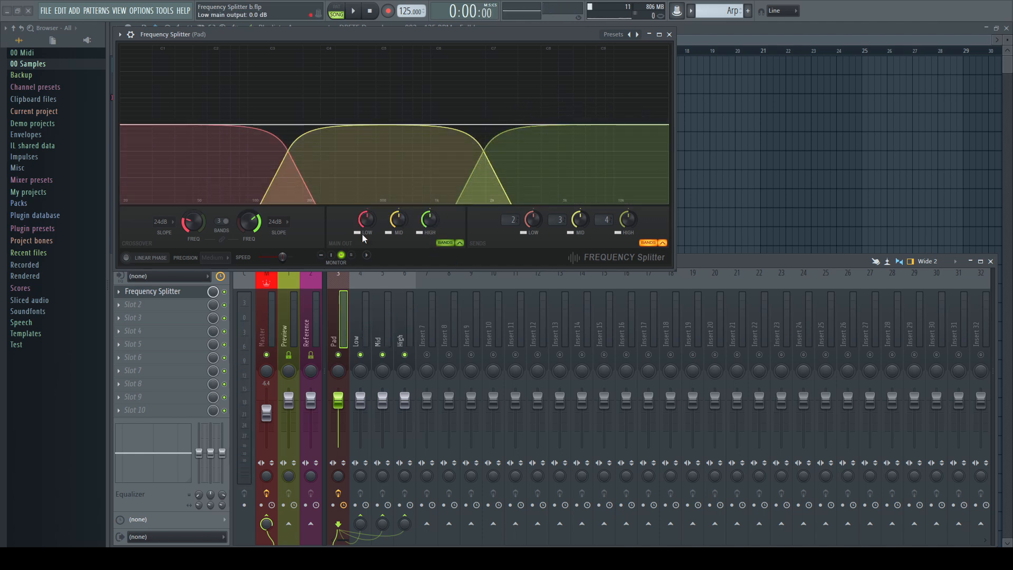
# - Audition the Pad sound with the splitter's main outputs muted, and try muting the Pad track before undoing that mute
pyautogui.press('space')
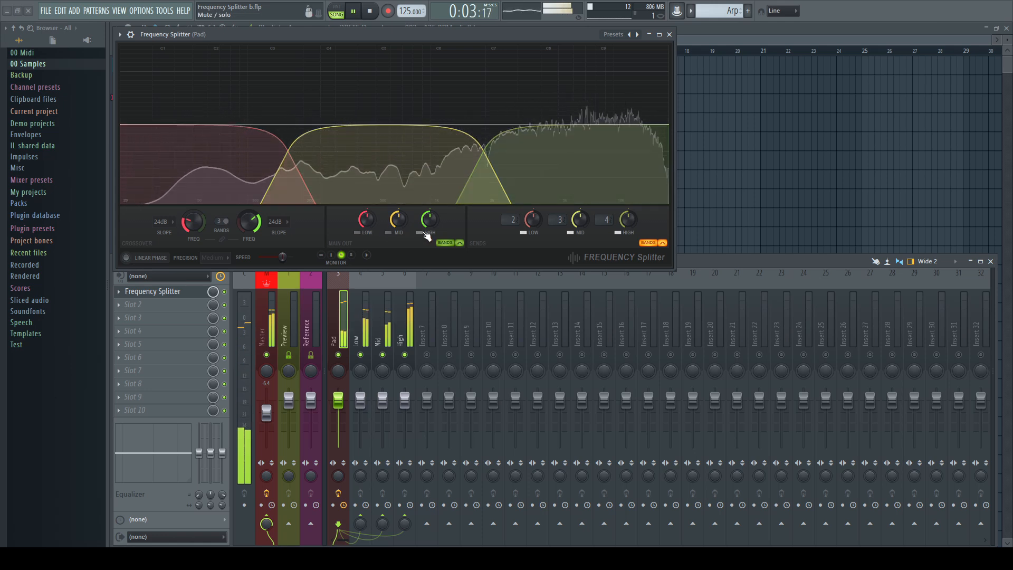
pyautogui.press('space')
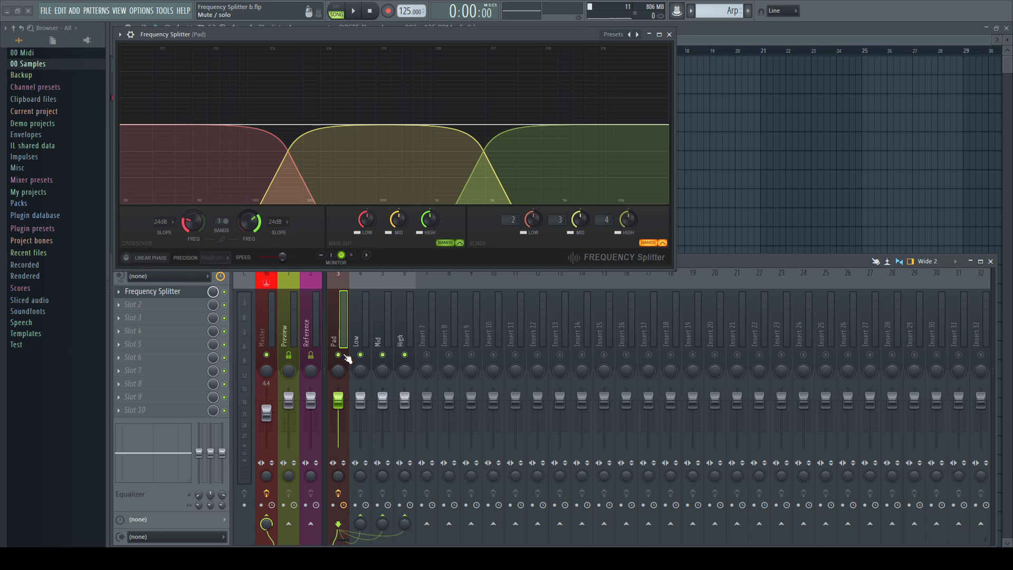
pyautogui.press('space')
pyautogui.click(340, 356)
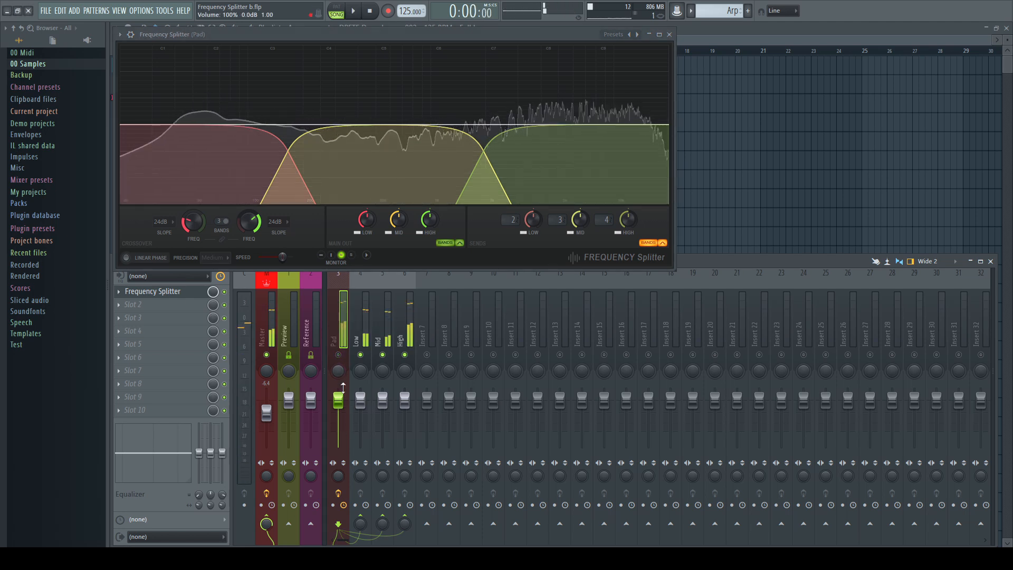
pyautogui.hotkey('ctrl', 'z')
# - Start playback, lower the Pad track's fader to 0%, and reset the fader to its default
pyautogui.press('space')
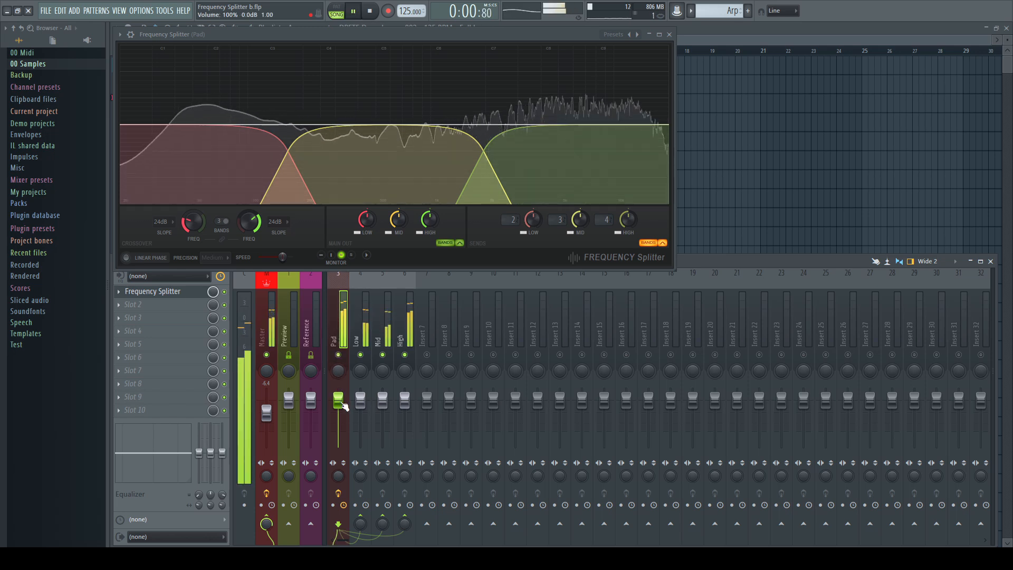
pyautogui.moveTo(338, 401); pyautogui.dragTo(338, 447)
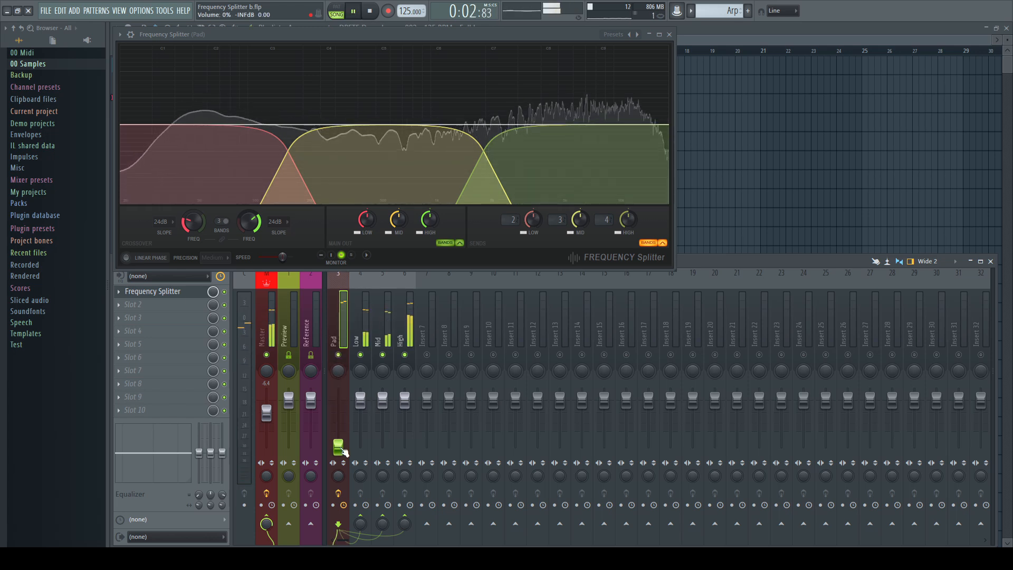
pyautogui.rightClick(343, 450)
pyautogui.click(343, 375)
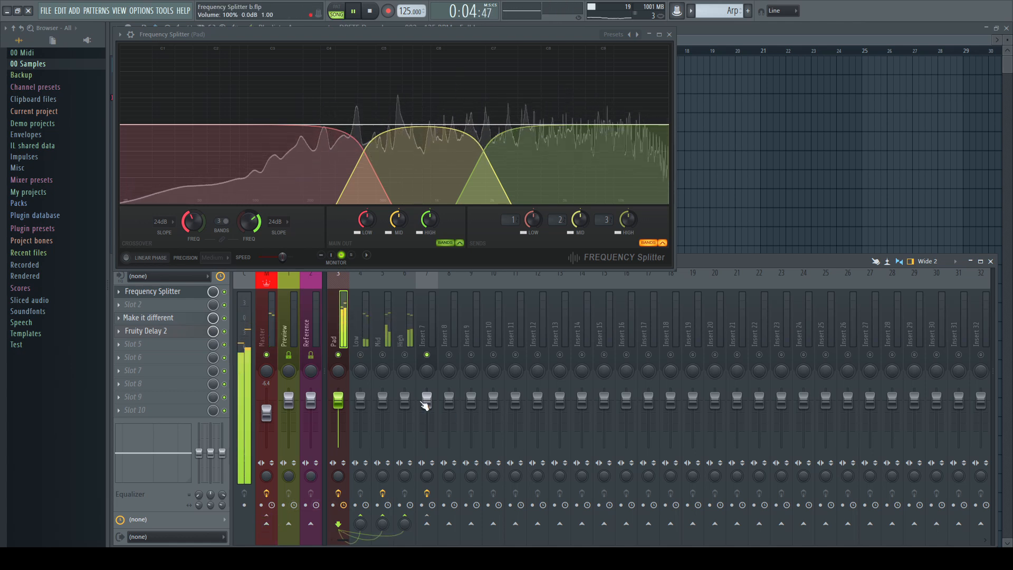
# - Unmute the Low, Mid and High mixer tracks, and select the Mid track to show its Distructor effect
pyautogui.click(361, 355)
pyautogui.click(383, 354)
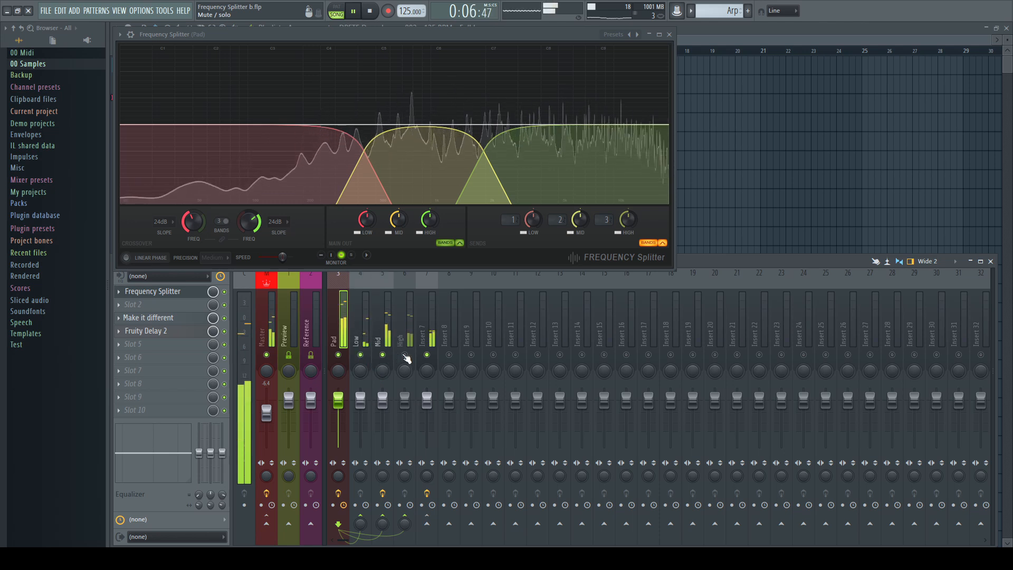
pyautogui.click(405, 355)
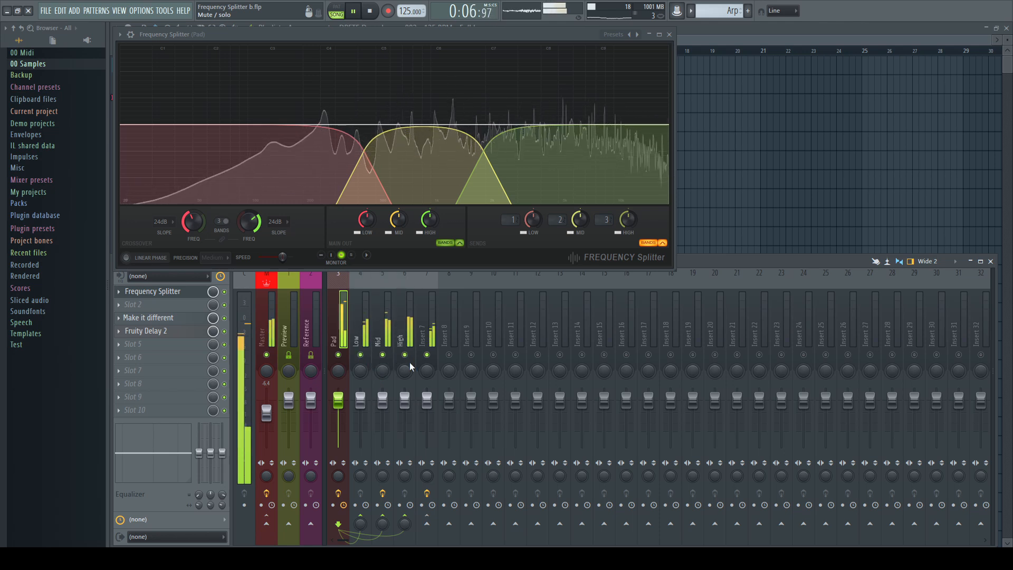
pyautogui.click(388, 323)
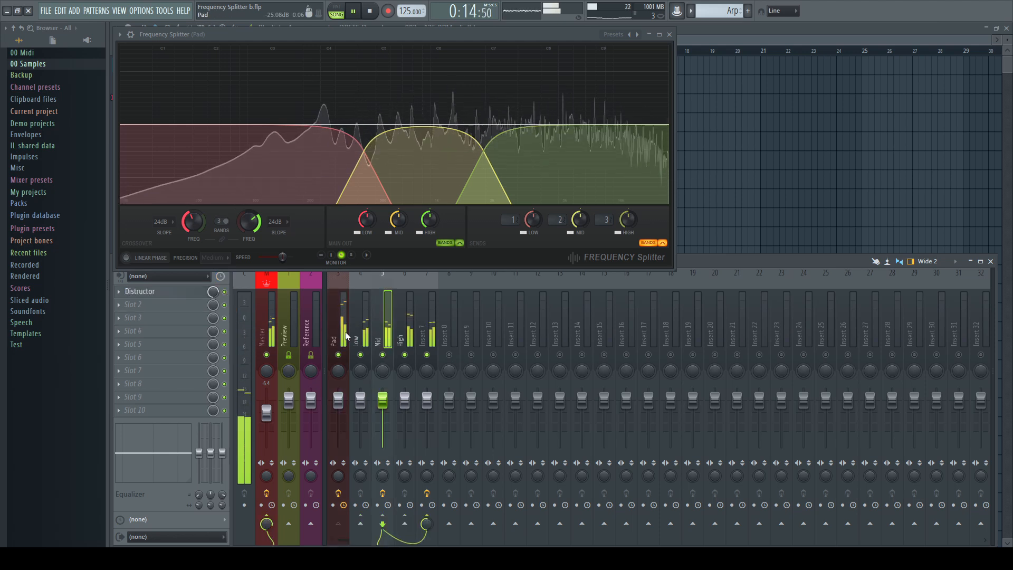
# - Select the Pad track, adjust its send level to the High track, and stop playback
pyautogui.click(345, 333)
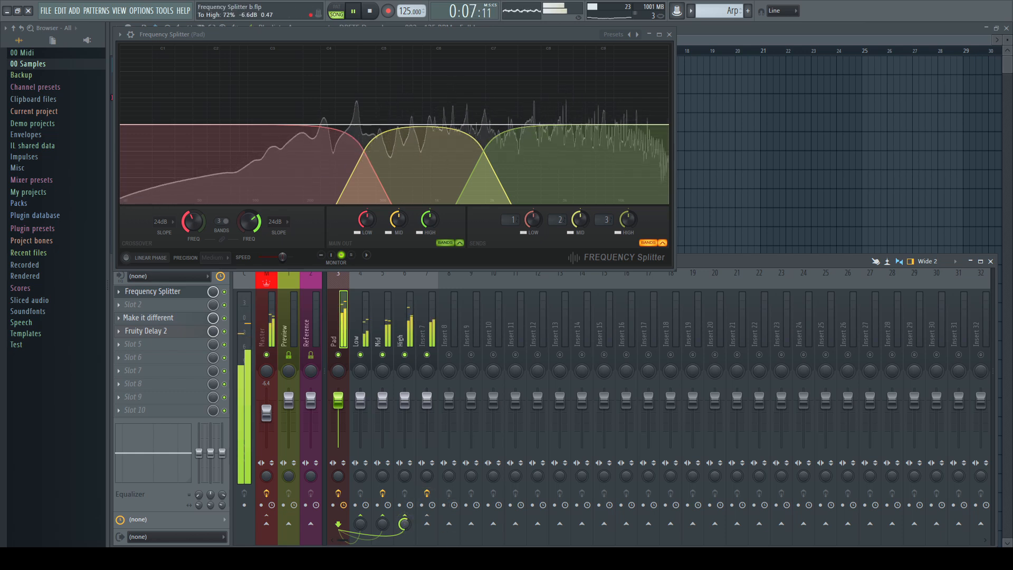
pyautogui.moveTo(405, 523); pyautogui.dragTo(405, 538)
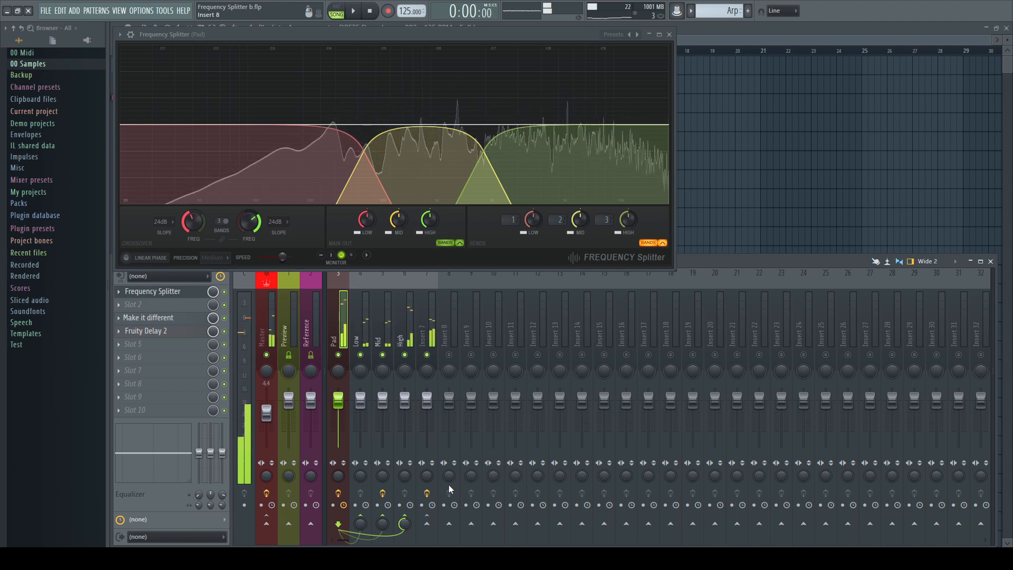
pyautogui.press('space')
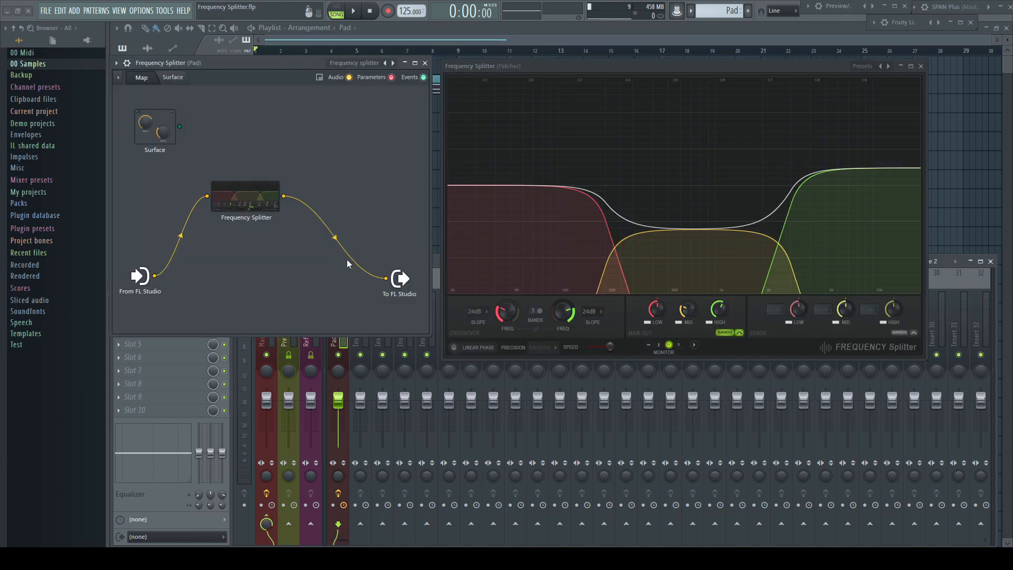
# - Activate the Send 1, Send 2 and Send 3 audio outputs on the Frequency Splitter module in Patcher
pyautogui.rightClick(255, 198)
pyautogui.moveTo(286, 260)
pyautogui.moveTo(361, 259)
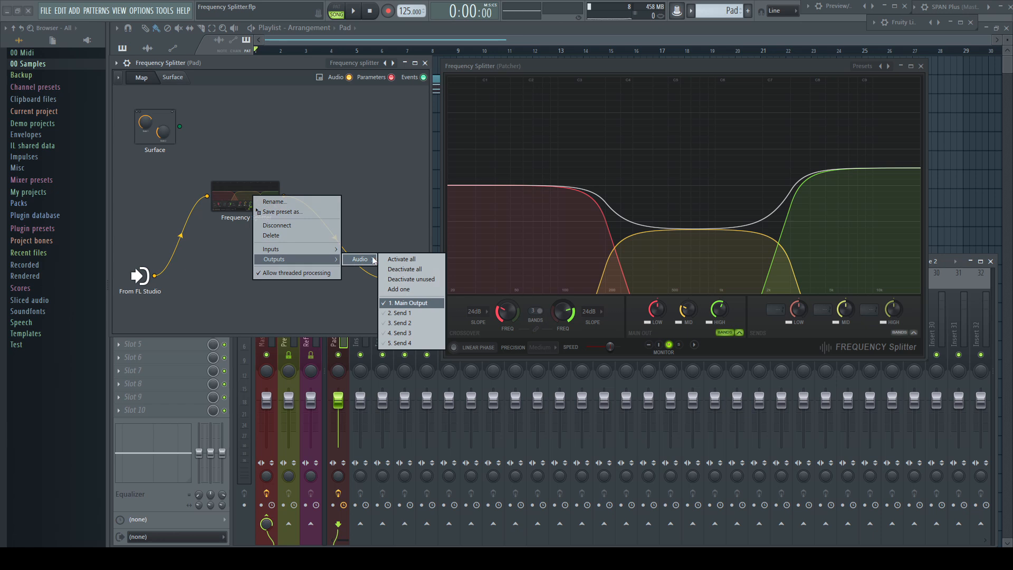
pyautogui.click(408, 315)
pyautogui.click(402, 333)
pyautogui.click(328, 295)
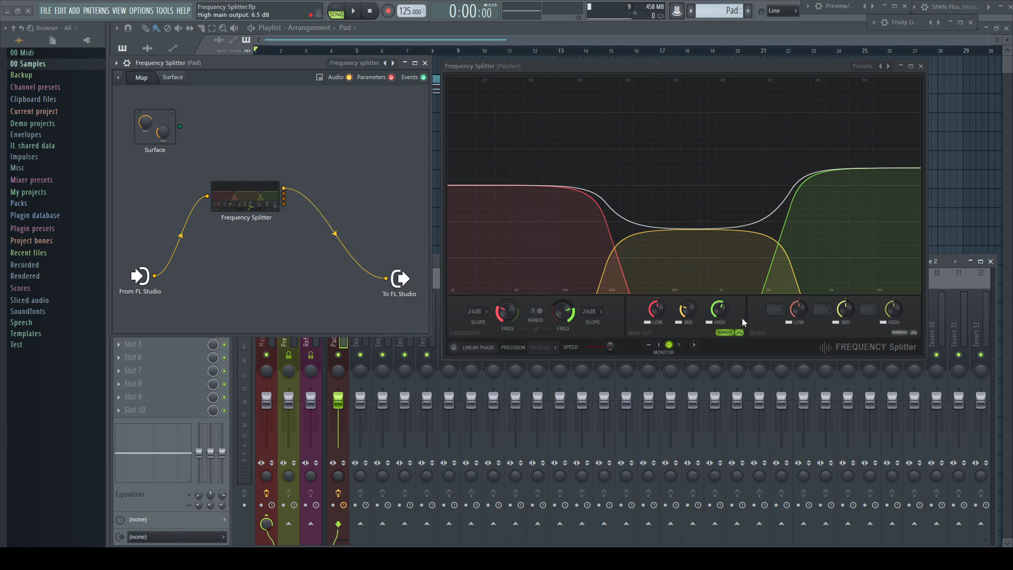
# - Assign the splitter's Low band to send 1, the Mid band to send 2 and the High band to send 3
pyautogui.click(776, 312)
pyautogui.click(790, 328)
pyautogui.click(823, 310)
pyautogui.click(841, 338)
pyautogui.click(870, 310)
pyautogui.click(888, 348)
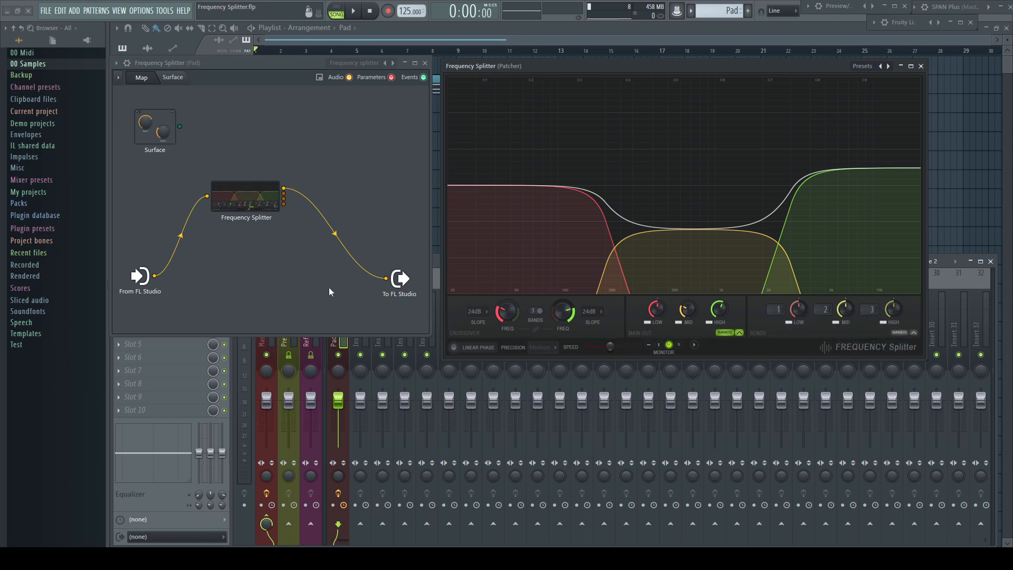
# - Play the main output, reroute the To FL Studio connection to the splitter's Send 1 output, and play it
pyautogui.press('space')
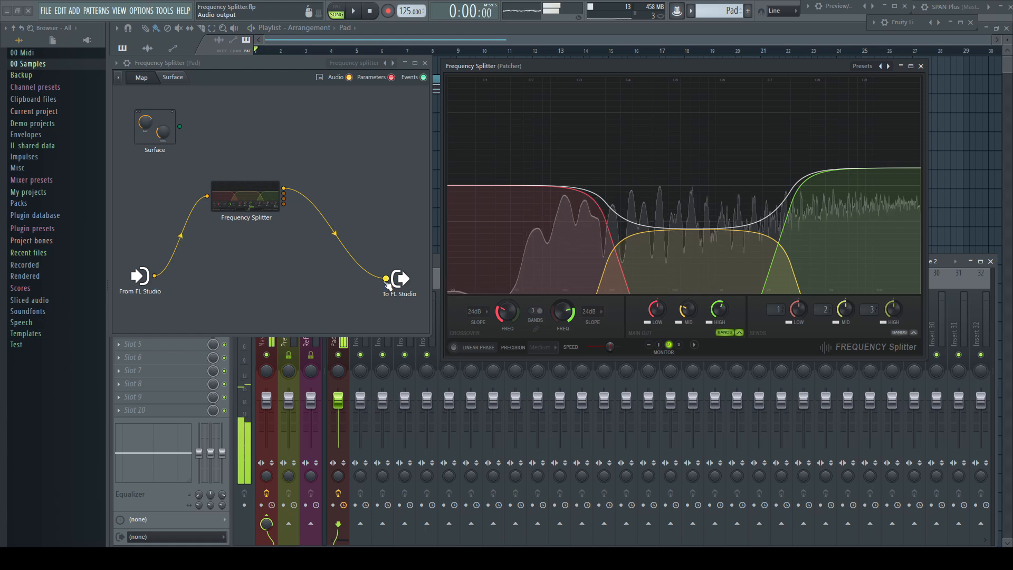
pyautogui.press('space')
pyautogui.moveTo(387, 282)
pyautogui.mouseDown()
pyautogui.moveTo(369, 220)
pyautogui.moveTo(285, 197)
pyautogui.moveTo(387, 280)
pyautogui.mouseUp()
pyautogui.press('space')
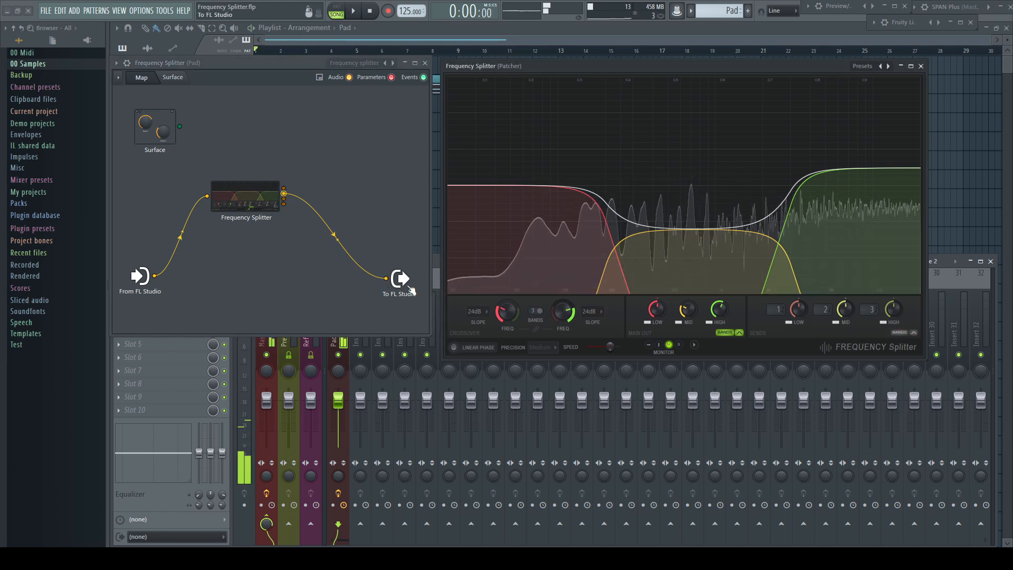
# - Reroute To FL Studio to the splitter's Send 2 output, play it, and toggle the Mid send's mute off and on
pyautogui.press('space')
pyautogui.moveTo(387, 278)
pyautogui.mouseDown()
pyautogui.moveTo(325, 208)
pyautogui.moveTo(325, 226)
pyautogui.moveTo(387, 279)
pyautogui.mouseUp()
pyautogui.press('space')
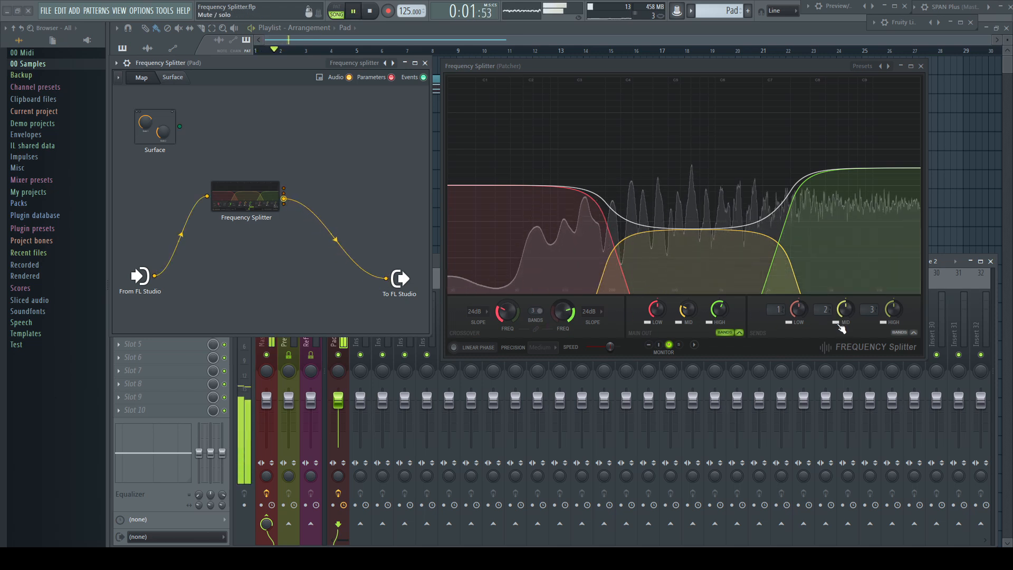
pyautogui.click(837, 322)
pyautogui.click(837, 323)
# - Reroute To FL Studio to the splitter's Send 3 output, play it, and toggle the High send's mute off and on
pyautogui.press('space')
pyautogui.moveTo(386, 279); pyautogui.dragTo(392, 231)
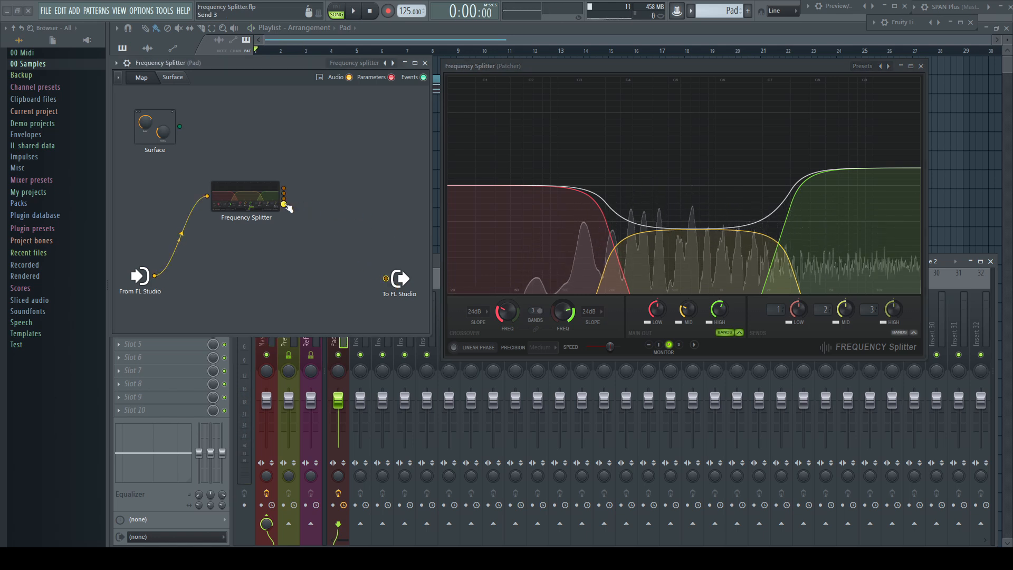
pyautogui.moveTo(285, 205); pyautogui.dragTo(386, 278)
pyautogui.press('space')
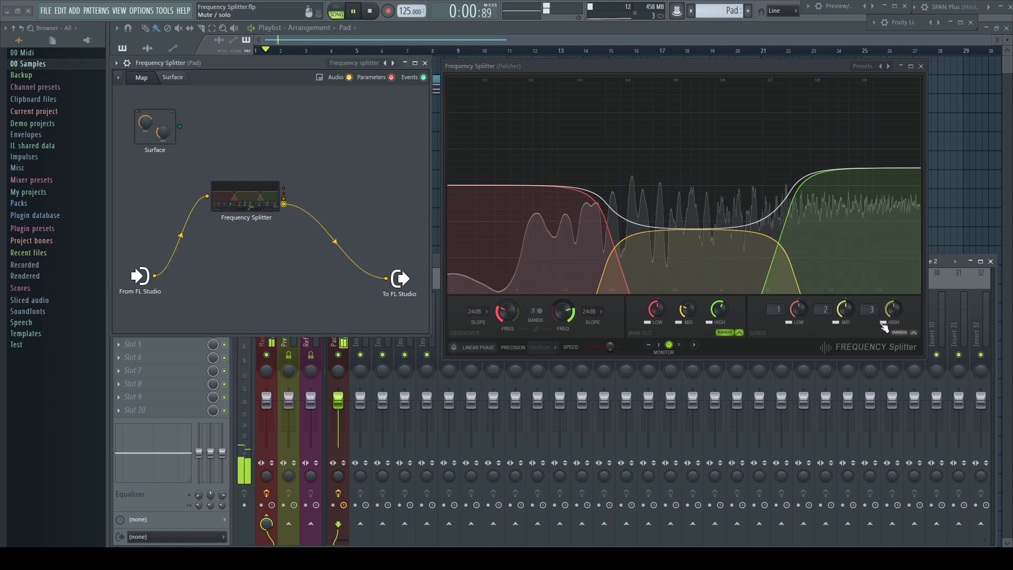
pyautogui.click(900, 332)
pyautogui.click(900, 332)
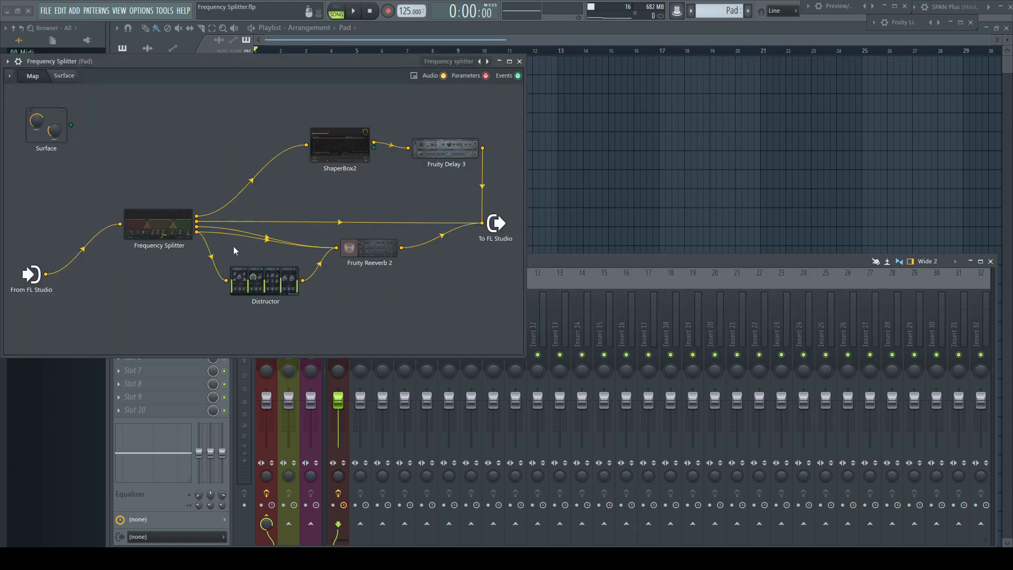
# - Disconnect the Frequency Splitter's first output from ShaperBox2, play the patch without it, and reconnect the two modules
pyautogui.click(250, 183)
pyautogui.moveTo(307, 144); pyautogui.dragTo(288, 114)
pyautogui.press('space')
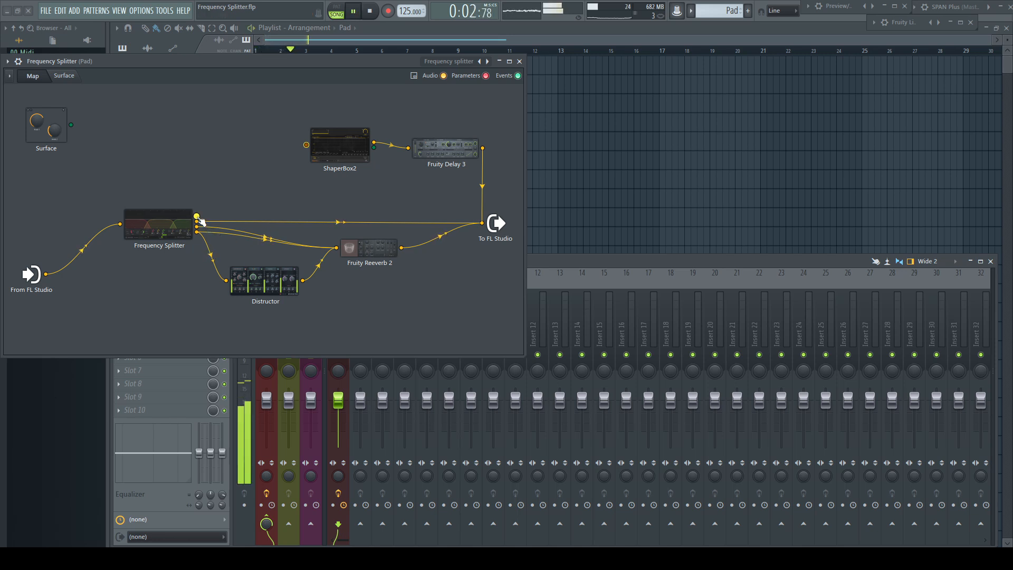
pyautogui.press('space')
pyautogui.moveTo(199, 217); pyautogui.dragTo(307, 145)
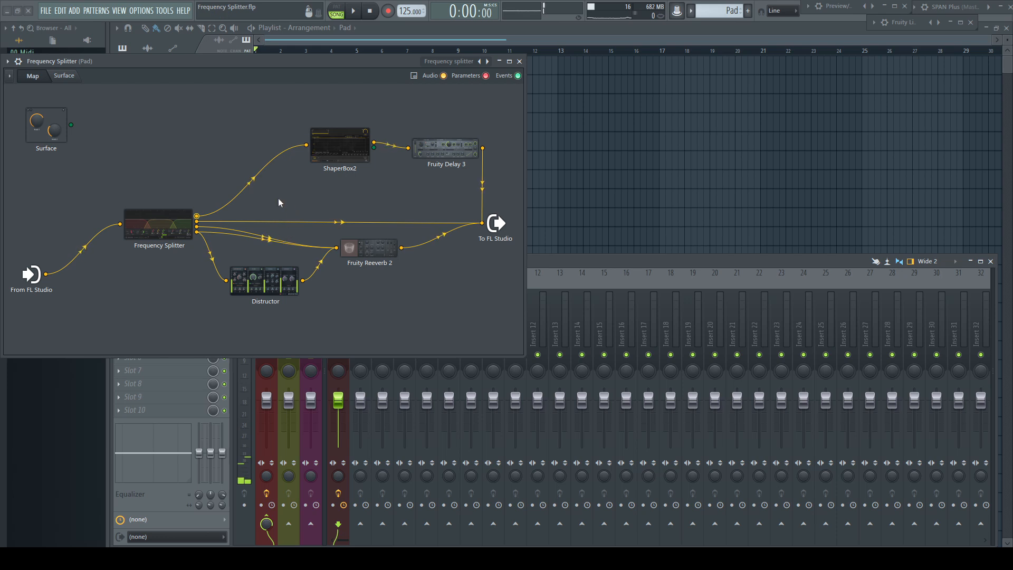
pyautogui.press('space')
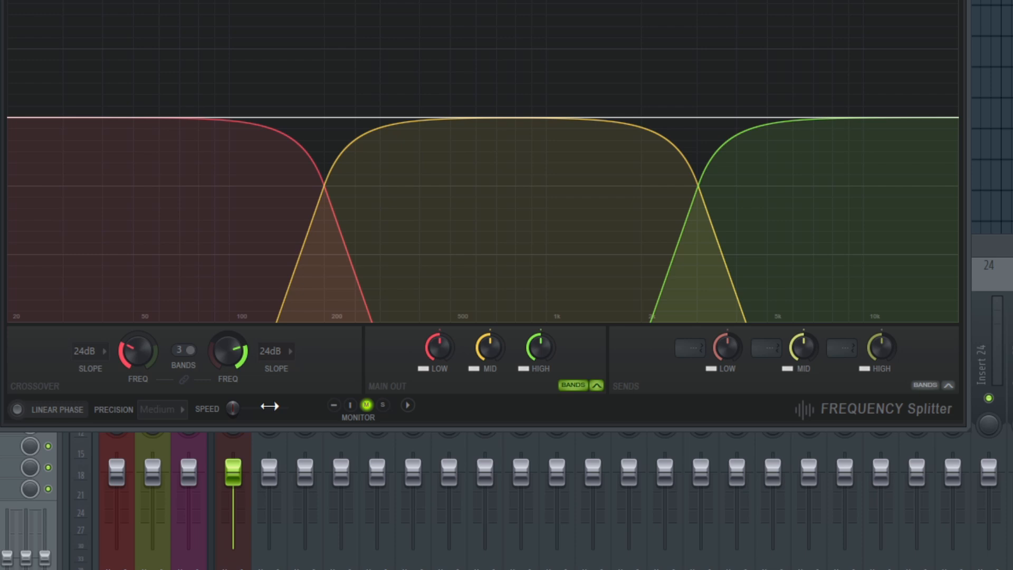
# - Enable linear phase mode on the Frequency Splitter and choose Medium precision
pyautogui.click(17, 409)
pyautogui.click(182, 409)
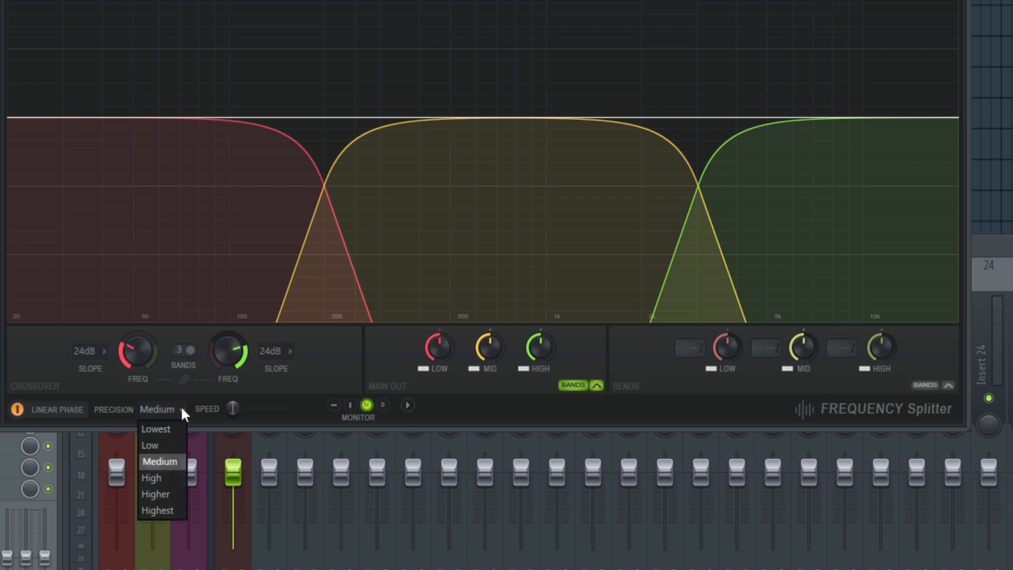
pyautogui.click(167, 464)
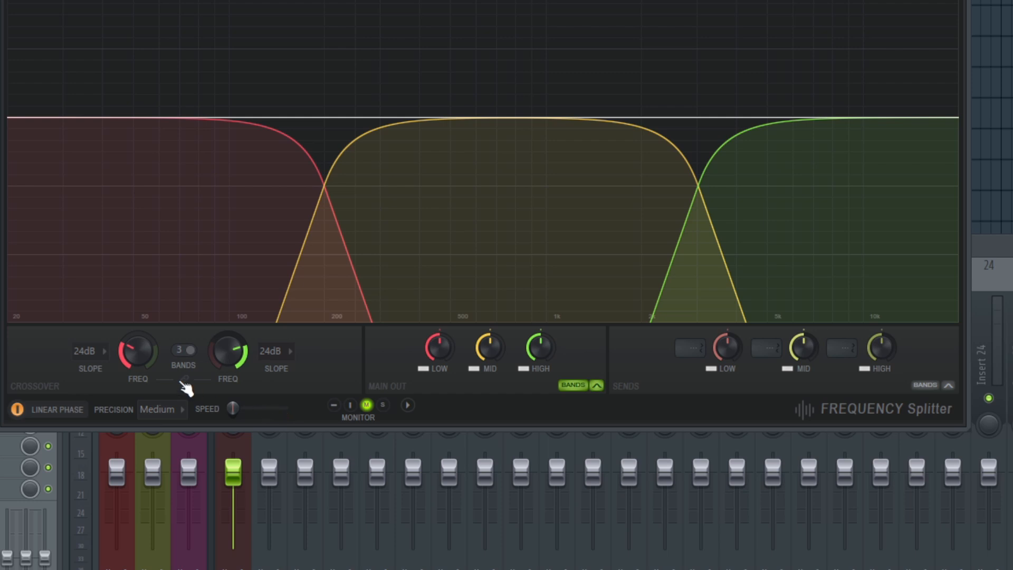
# - Turn the low crossover frequency far down and restore it to its previous setting
pyautogui.moveTo(138, 350); pyautogui.dragTo(137, 402)
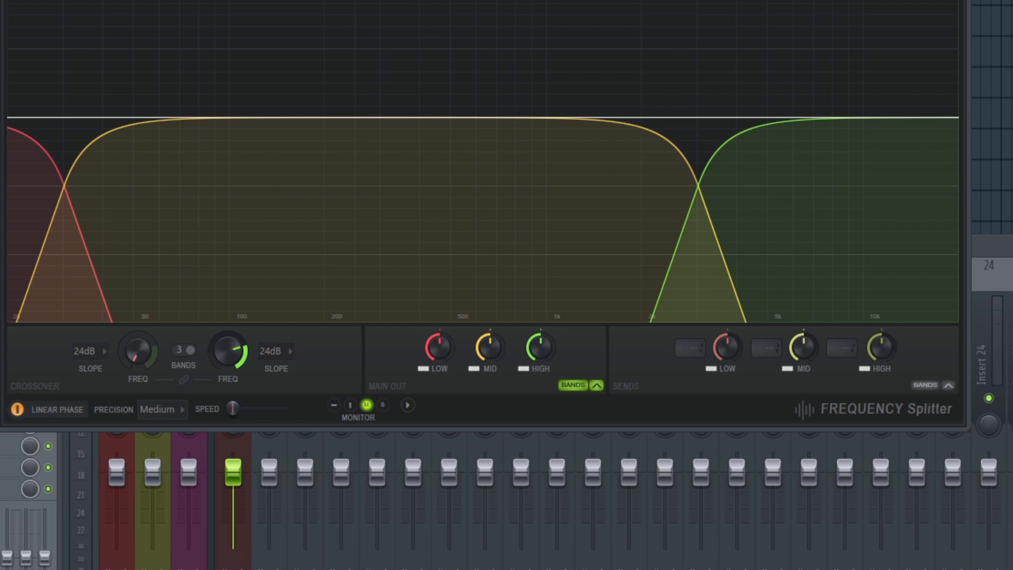
pyautogui.rightClick(138, 350)
pyautogui.click(160, 364)
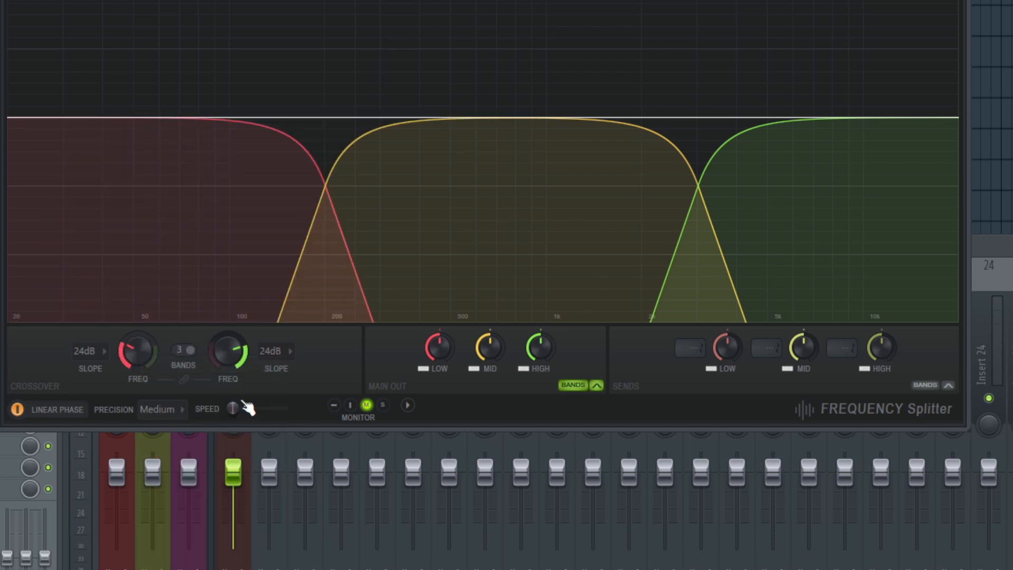
# - Try the Lowest and Highest linear phase precision settings, return the precision to Medium, and touch the Speed control without moving it
pyautogui.click(183, 411)
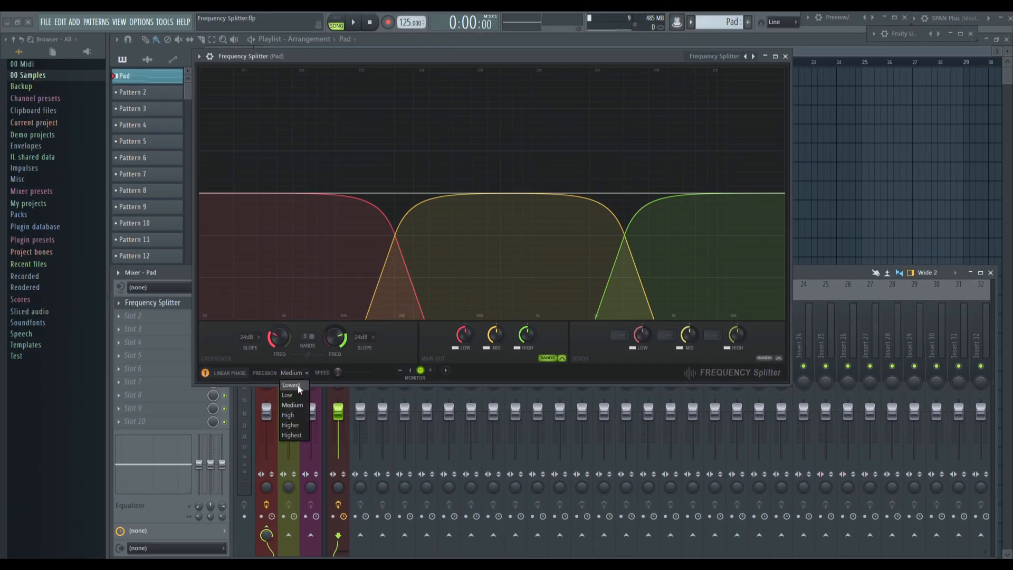
pyautogui.click(298, 386)
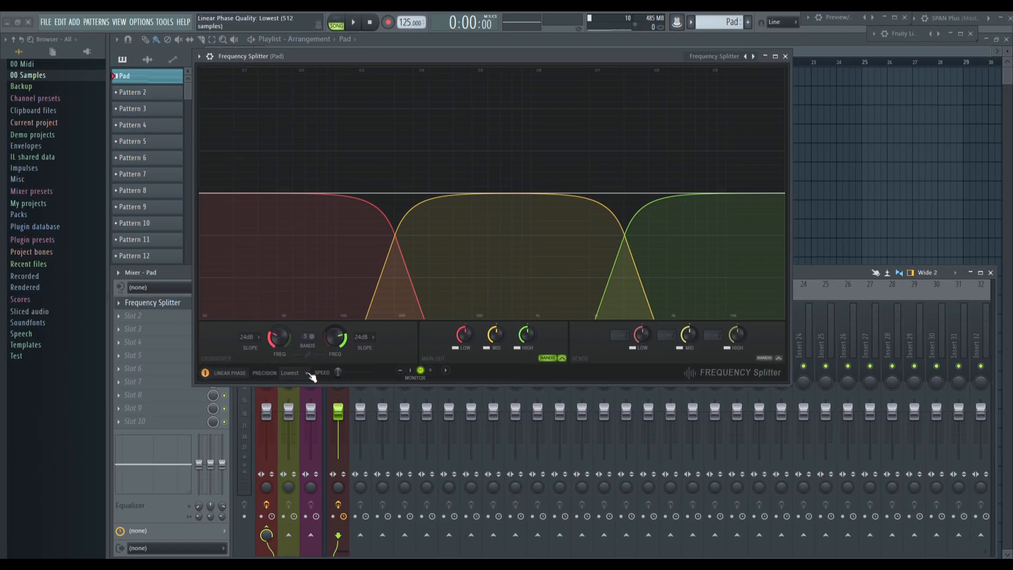
pyautogui.click(309, 374)
pyautogui.click(299, 435)
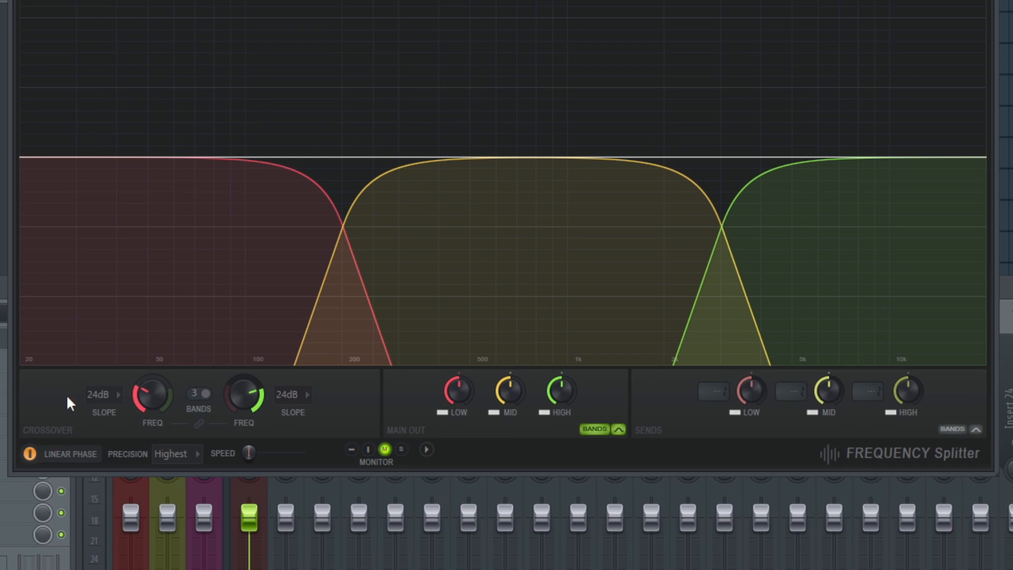
pyautogui.click(195, 455)
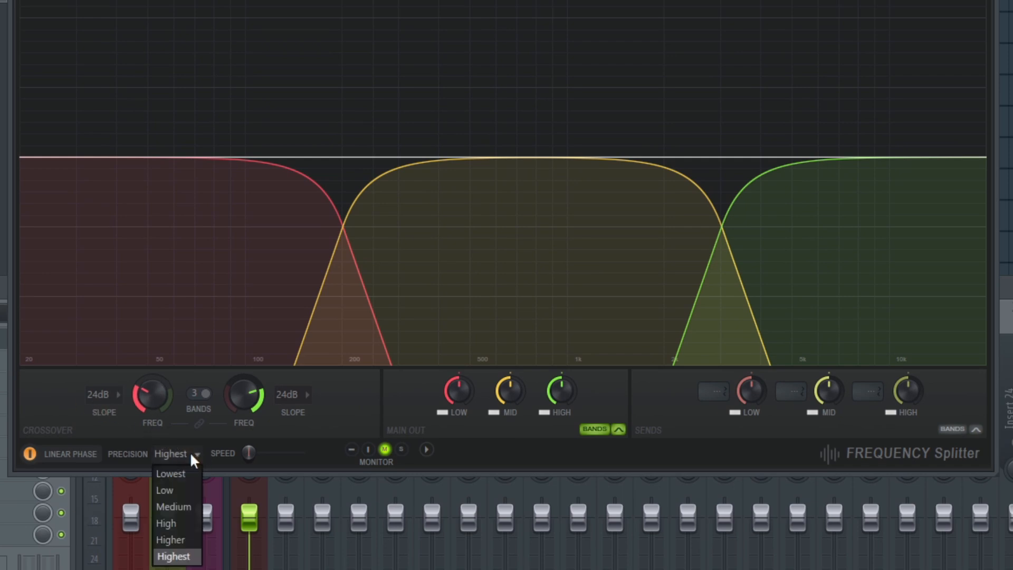
pyautogui.click(183, 506)
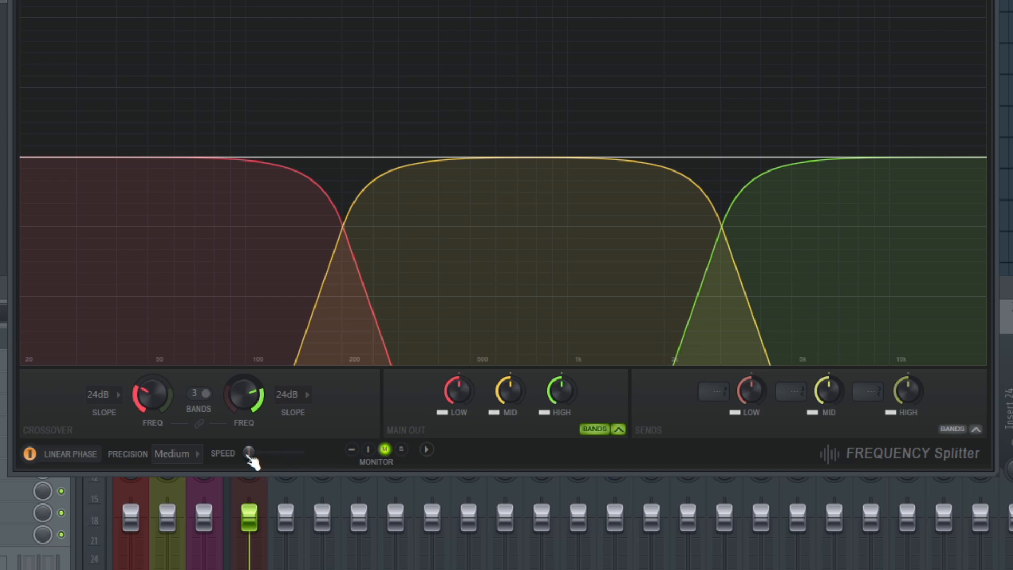
pyautogui.moveTo(252, 460)
pyautogui.mouseDown()
pyautogui.moveTo(305, 452)
pyautogui.moveTo(249, 453)
pyautogui.mouseUp()
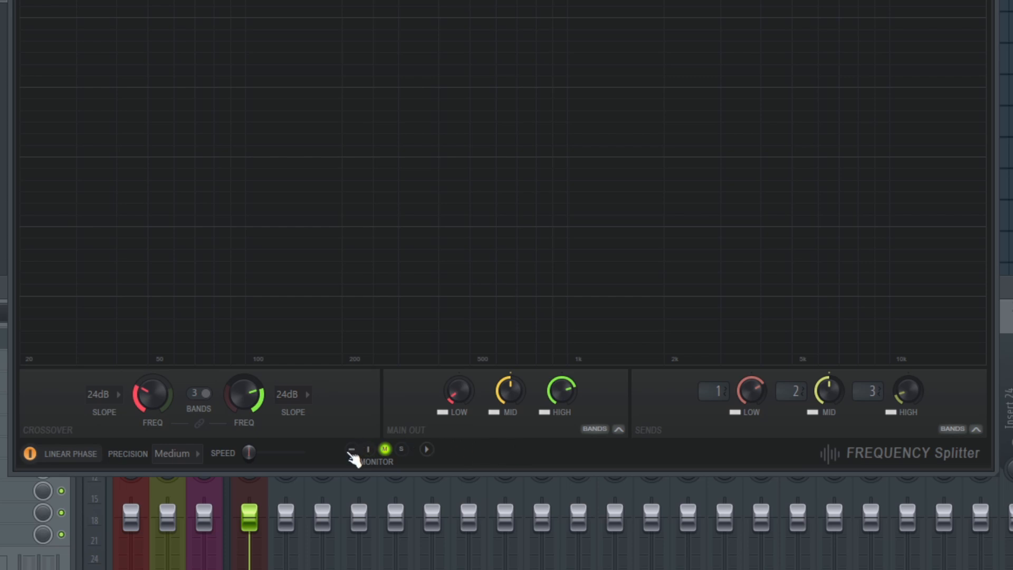
# - Play the project and cycle the Frequency Splitter's monitor through off, input (I) and main (M), ending on sends (S)
pyautogui.press('space')
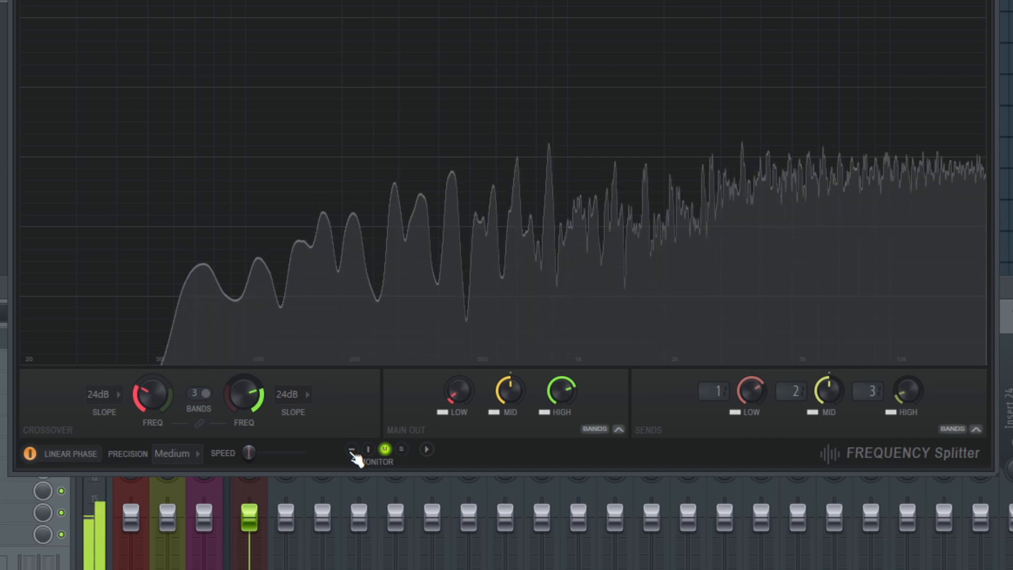
pyautogui.click(352, 449)
pyautogui.click(368, 449)
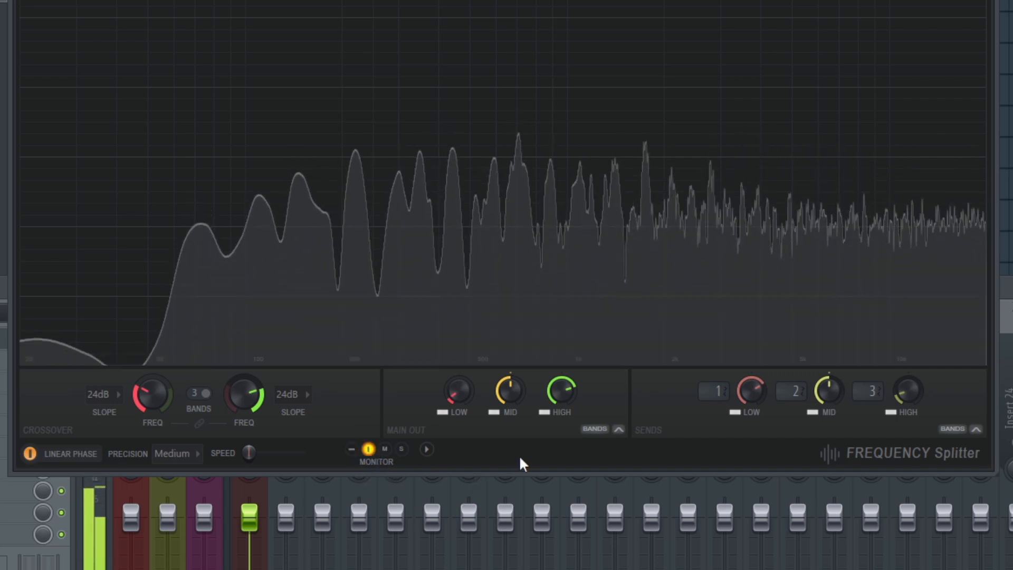
pyautogui.click(385, 450)
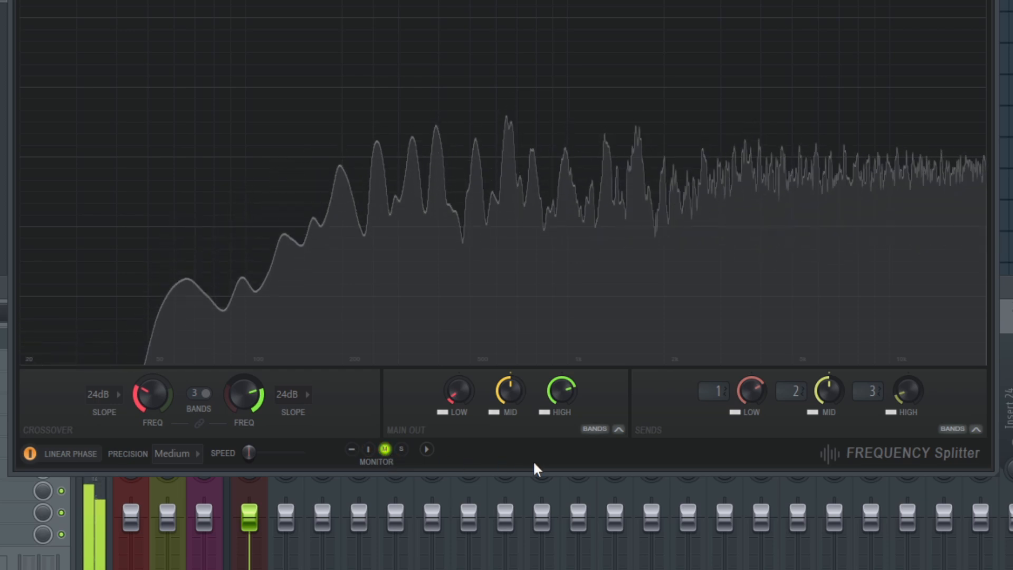
pyautogui.click(403, 449)
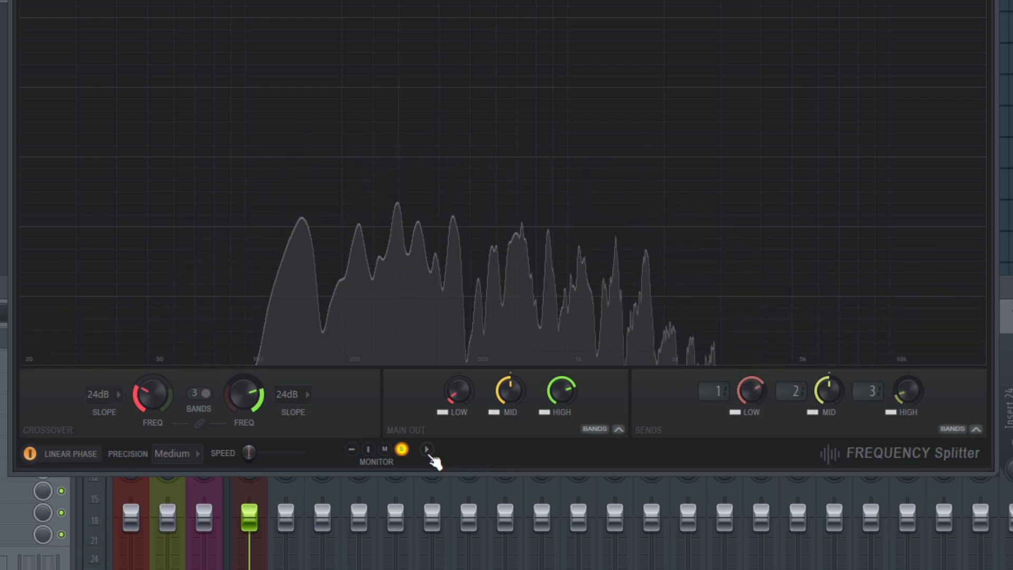
# - Turn on the heat map visualization behind the histogram in the Frequency Splitter's monitor options
pyautogui.click(427, 452)
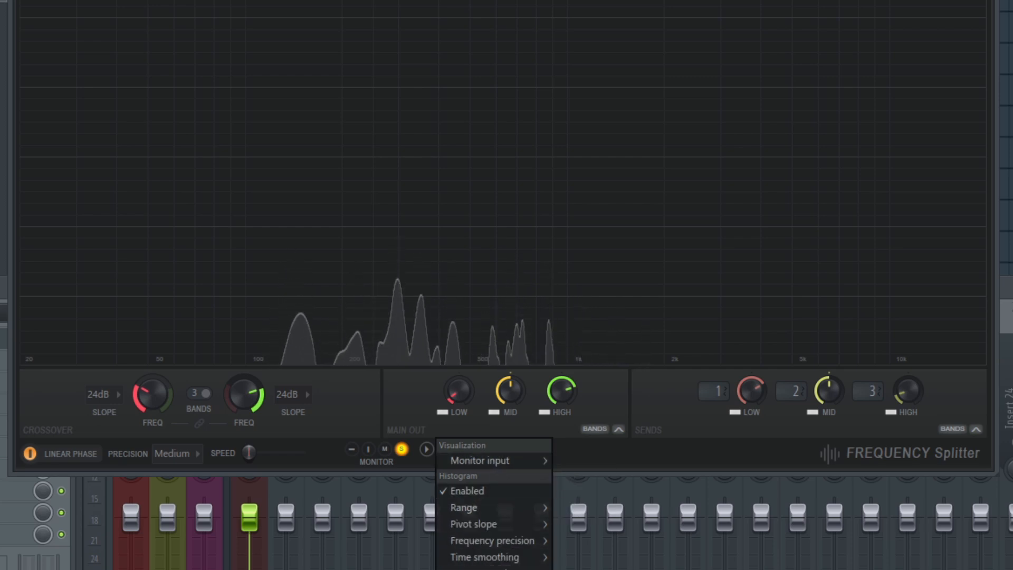
pyautogui.click(496, 568)
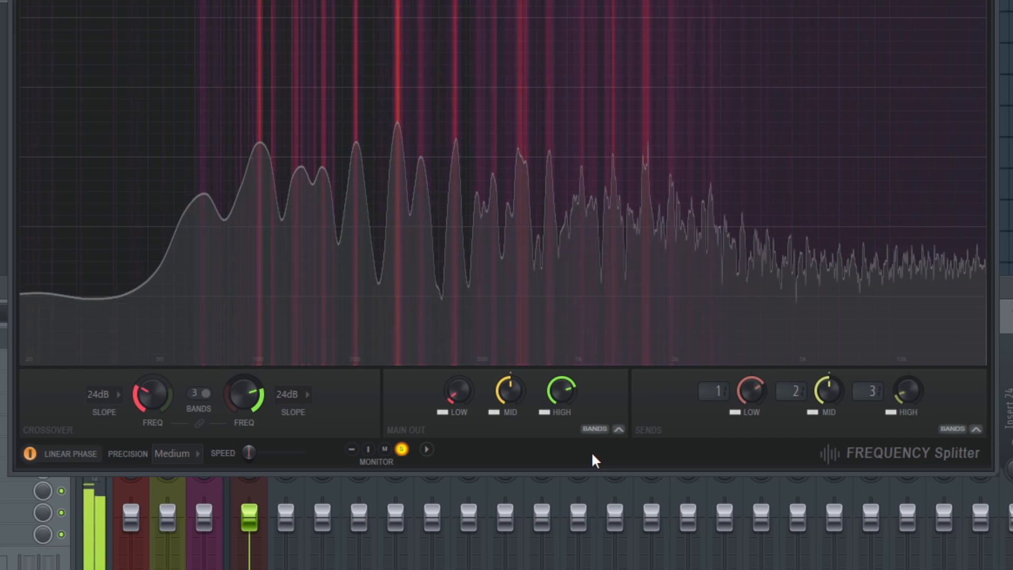